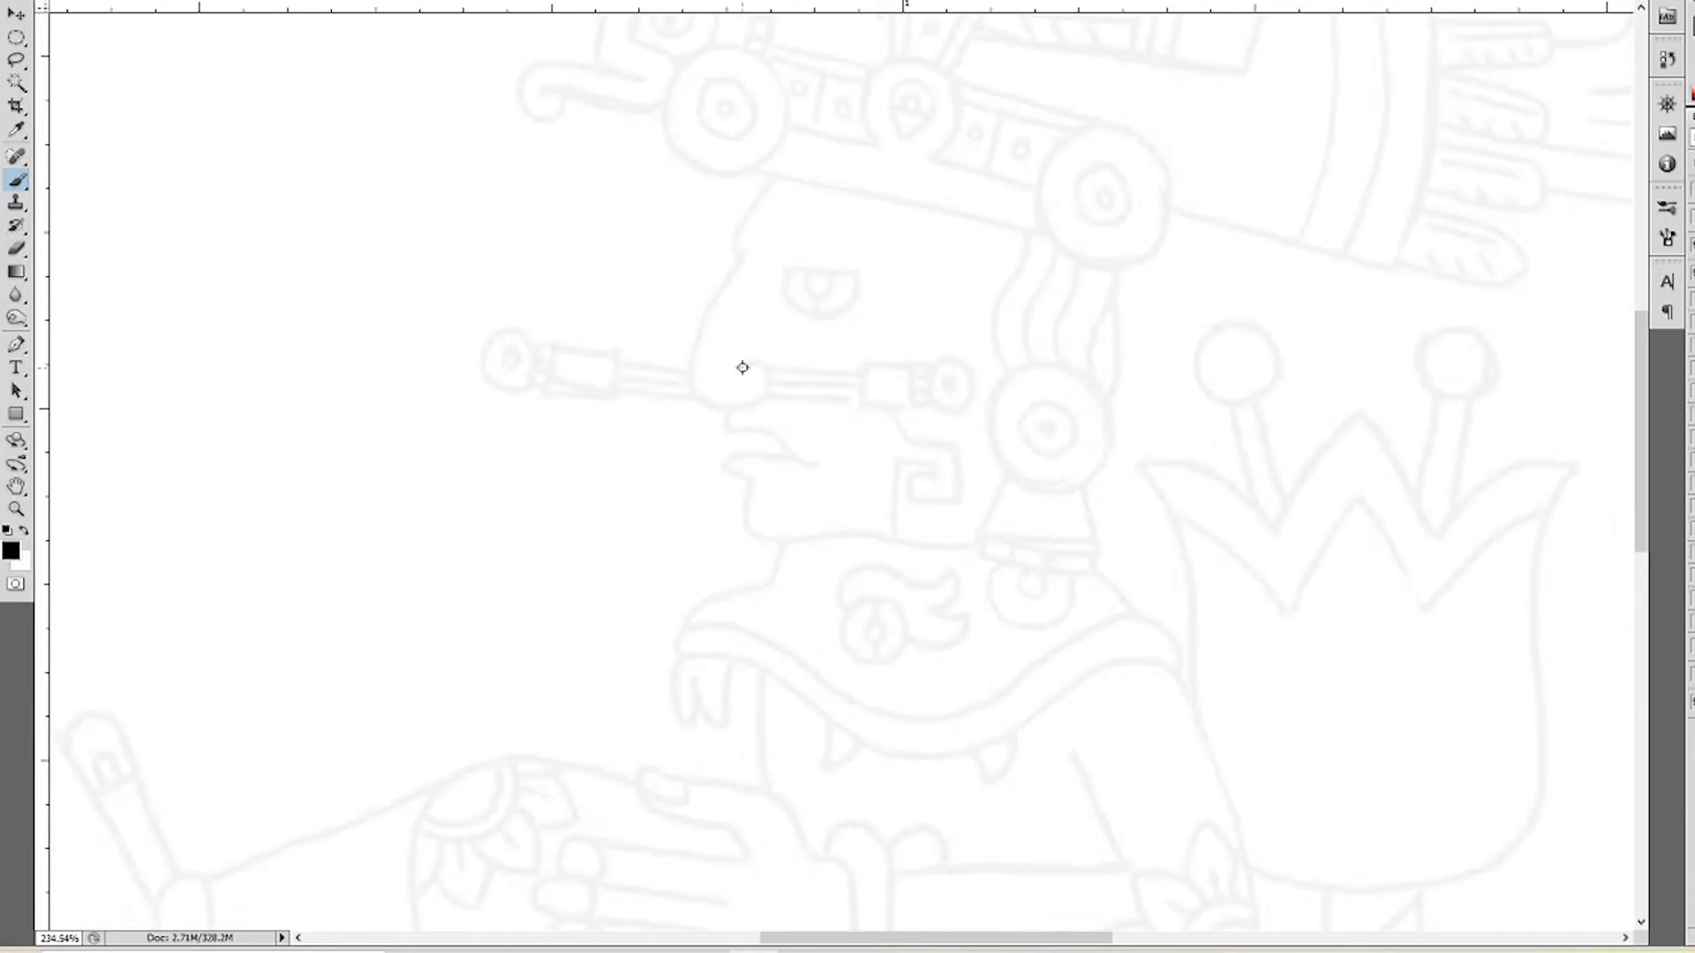
# Ink the curving nose outline and the rod extending right from it
pyautogui.moveTo(756, 348); pyautogui.dragTo(756, 416)
pyautogui.moveTo(787, 333); pyautogui.dragTo(745, 424)
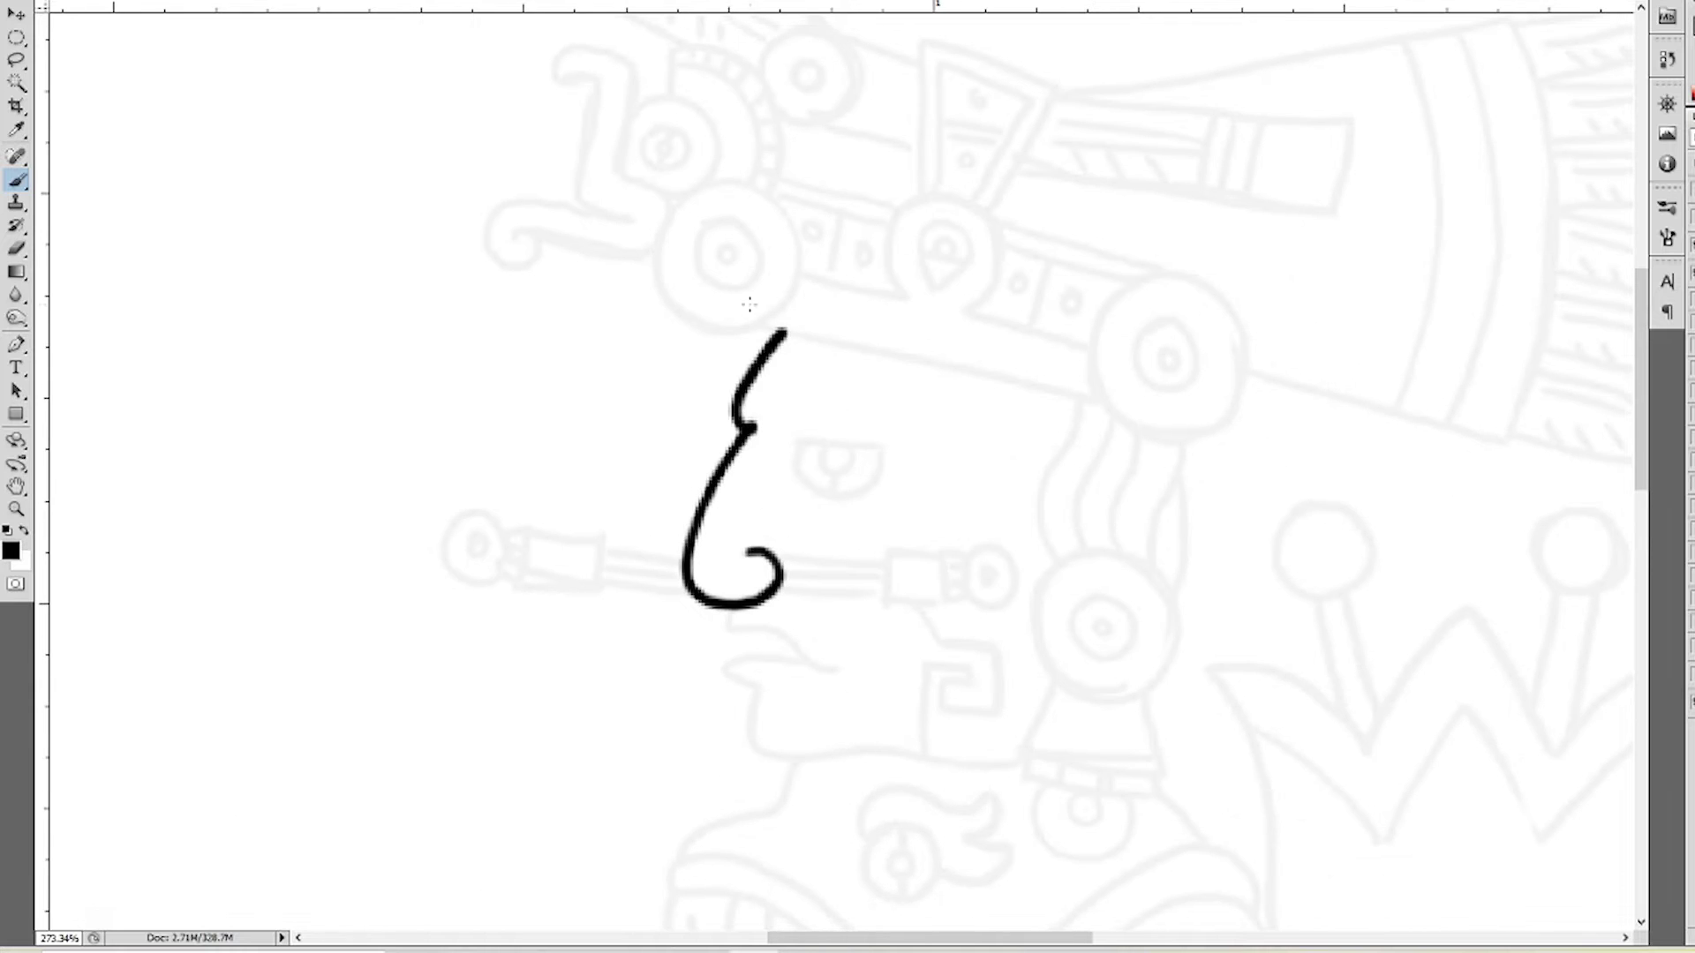
pyautogui.moveTo(476, 510); pyautogui.dragTo(485, 553)
pyautogui.hotkey('ctrl', 'z')
pyautogui.moveTo(777, 589); pyautogui.dragTo(874, 596)
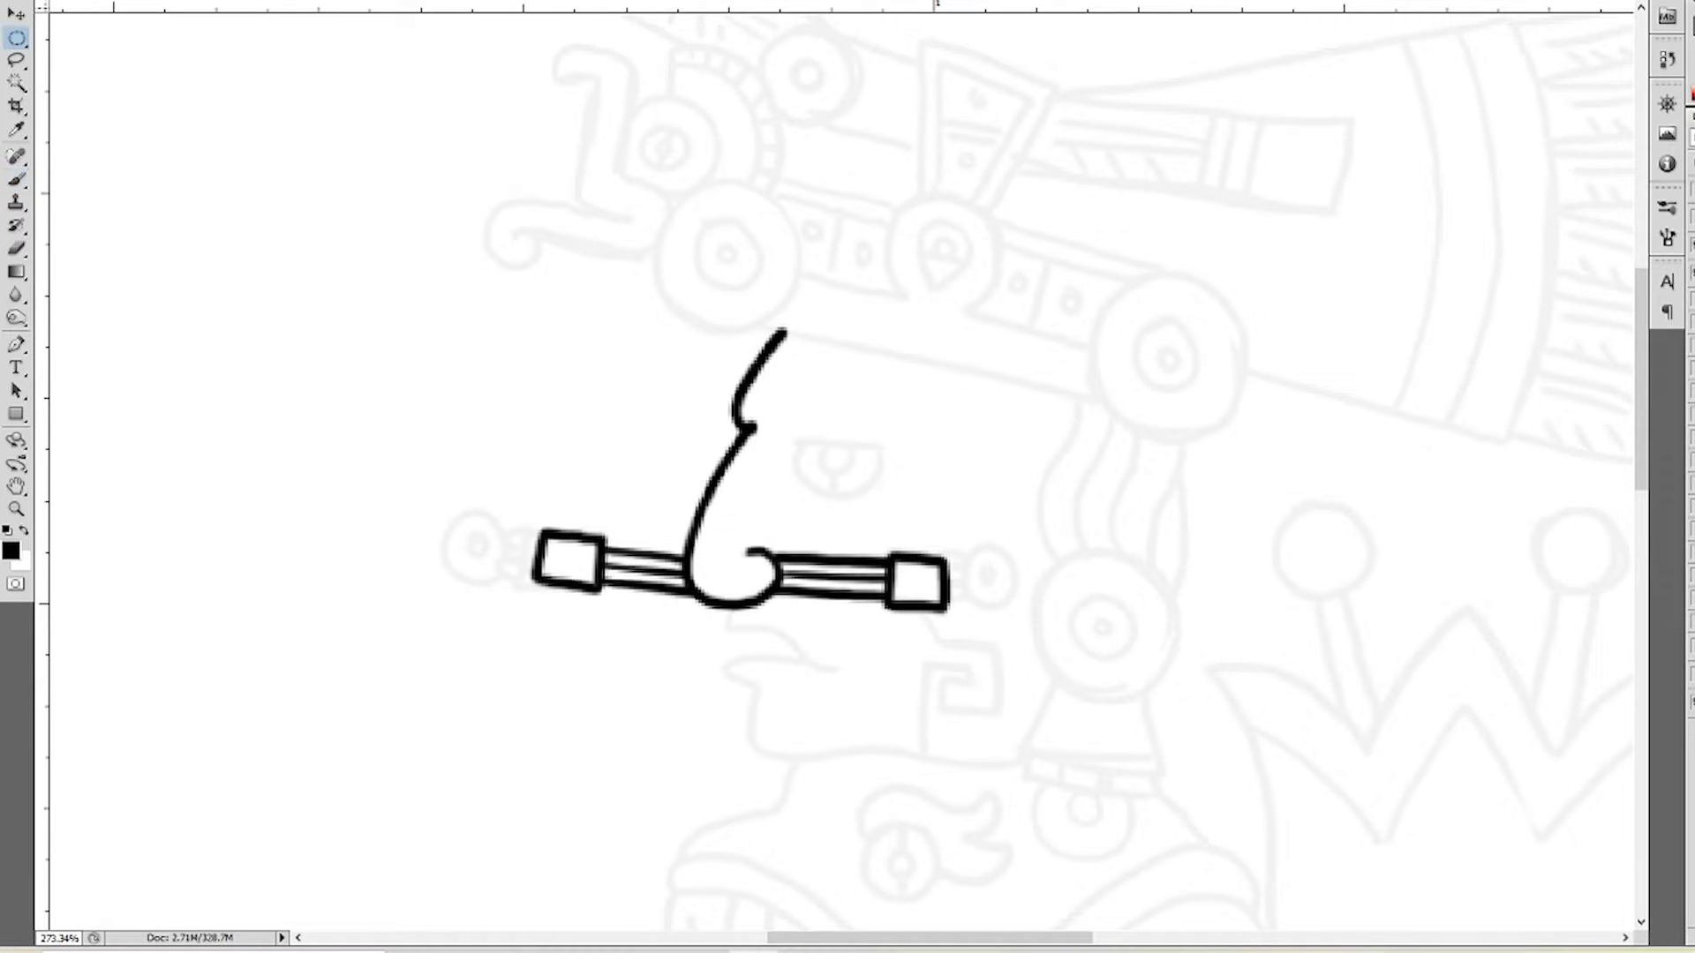
# Stroke a black ring and place a copy at the nose rod's right end
pyautogui.rightClick(519, 522)
pyautogui.moveTo(452, 505)
pyautogui.mouseDown()
pyautogui.moveTo(521, 579)
pyautogui.moveTo(1024, 574)
pyautogui.mouseUp()
pyautogui.click(557, 829)
pyautogui.press('Return')
pyautogui.press('v')
pyautogui.hotkey('ctrl', 'z')
pyautogui.moveTo(491, 545); pyautogui.dragTo(1026, 580)
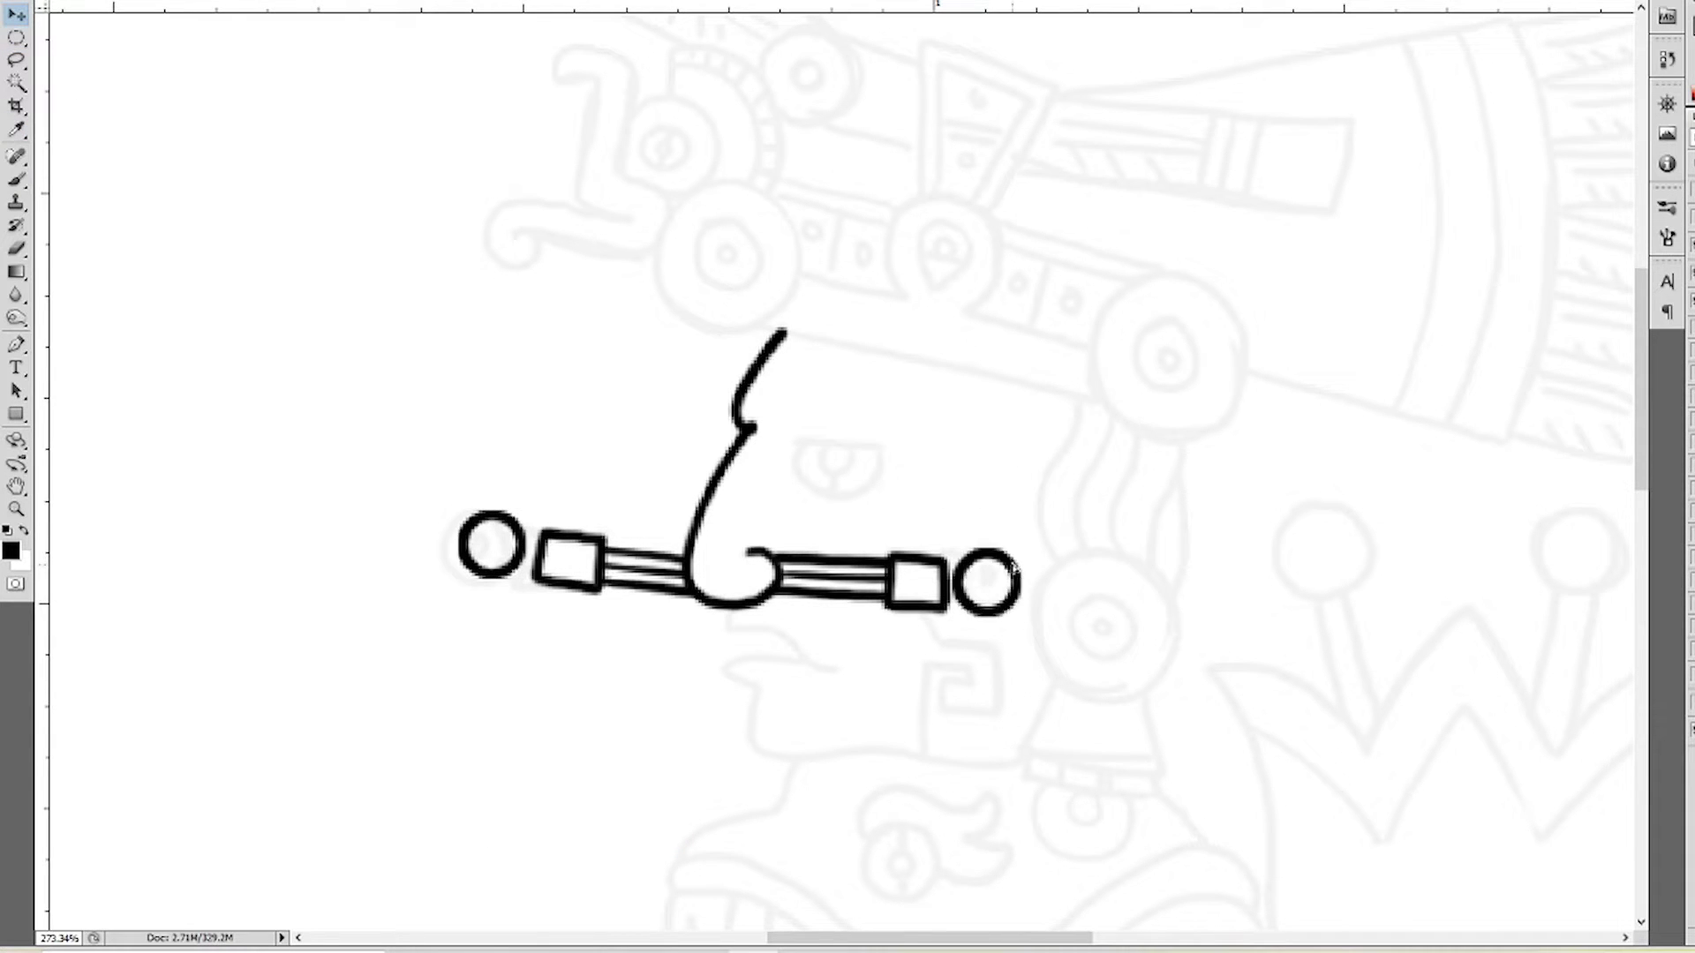
pyautogui.press('b')
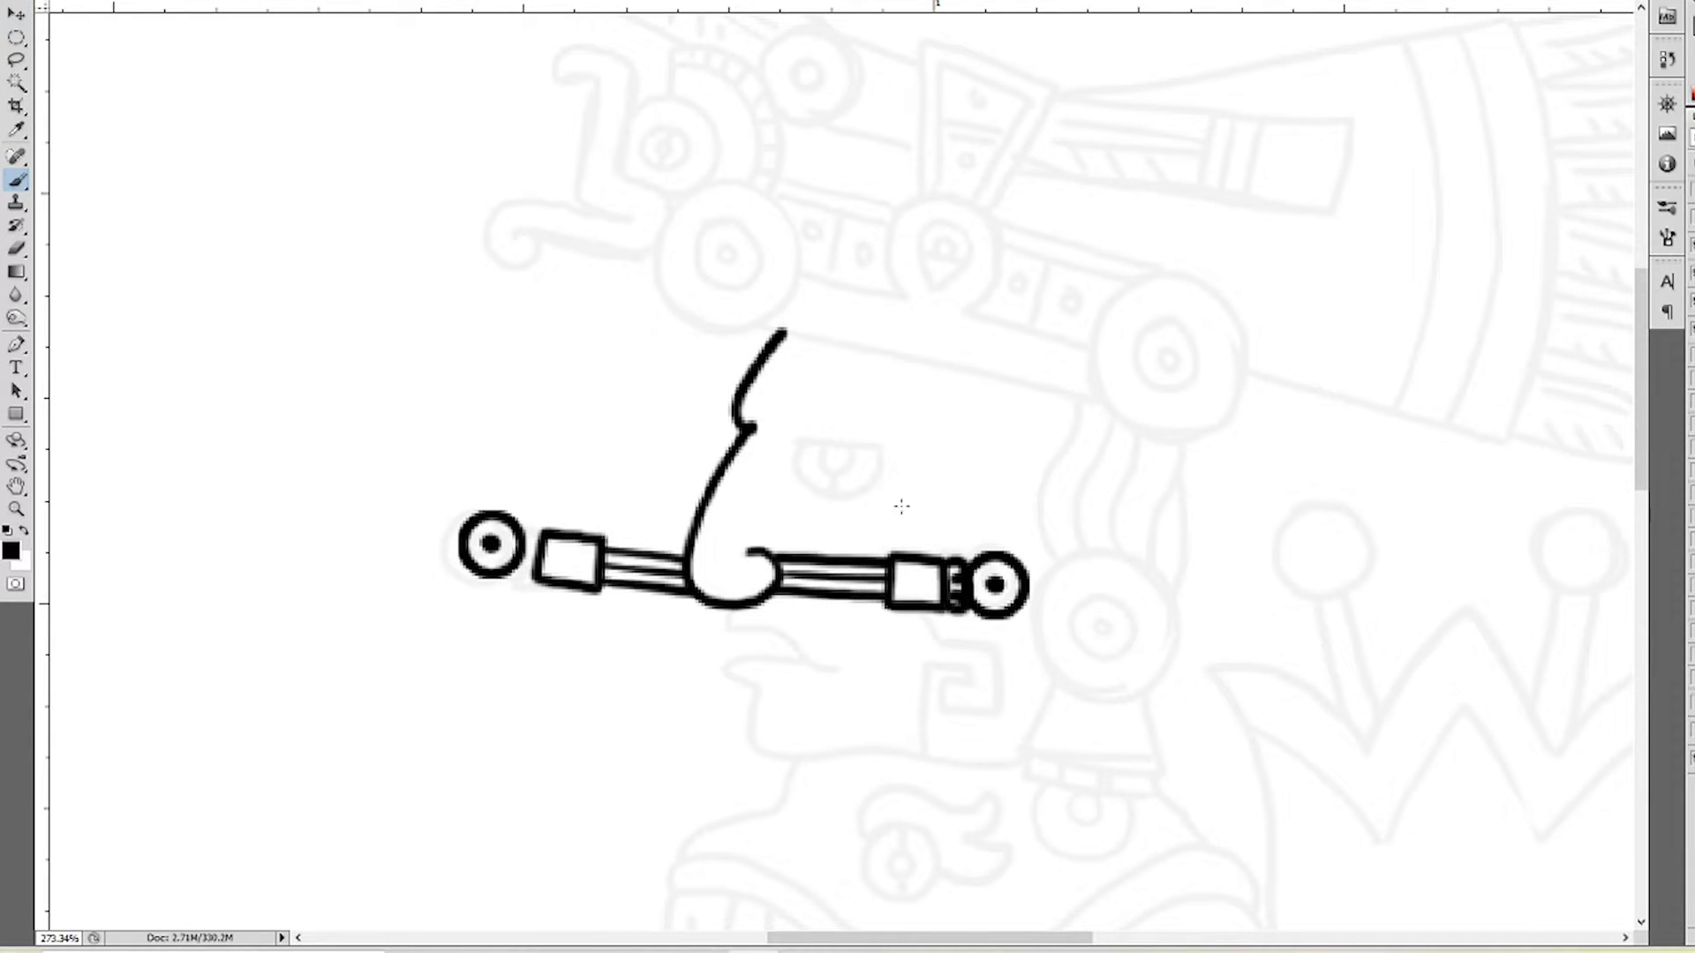
# Ink the lips and chin, then the ear ornament disk with inner ring and centre dot
pyautogui.scroll(2, 742, 611)
pyautogui.moveTo(724, 609)
pyautogui.mouseDown()
pyautogui.moveTo(870, 685)
pyautogui.moveTo(750, 786)
pyautogui.moveTo(1130, 812)
pyautogui.mouseUp()
pyautogui.press('m')
pyautogui.moveTo(1146, 530); pyautogui.dragTo(1350, 730)
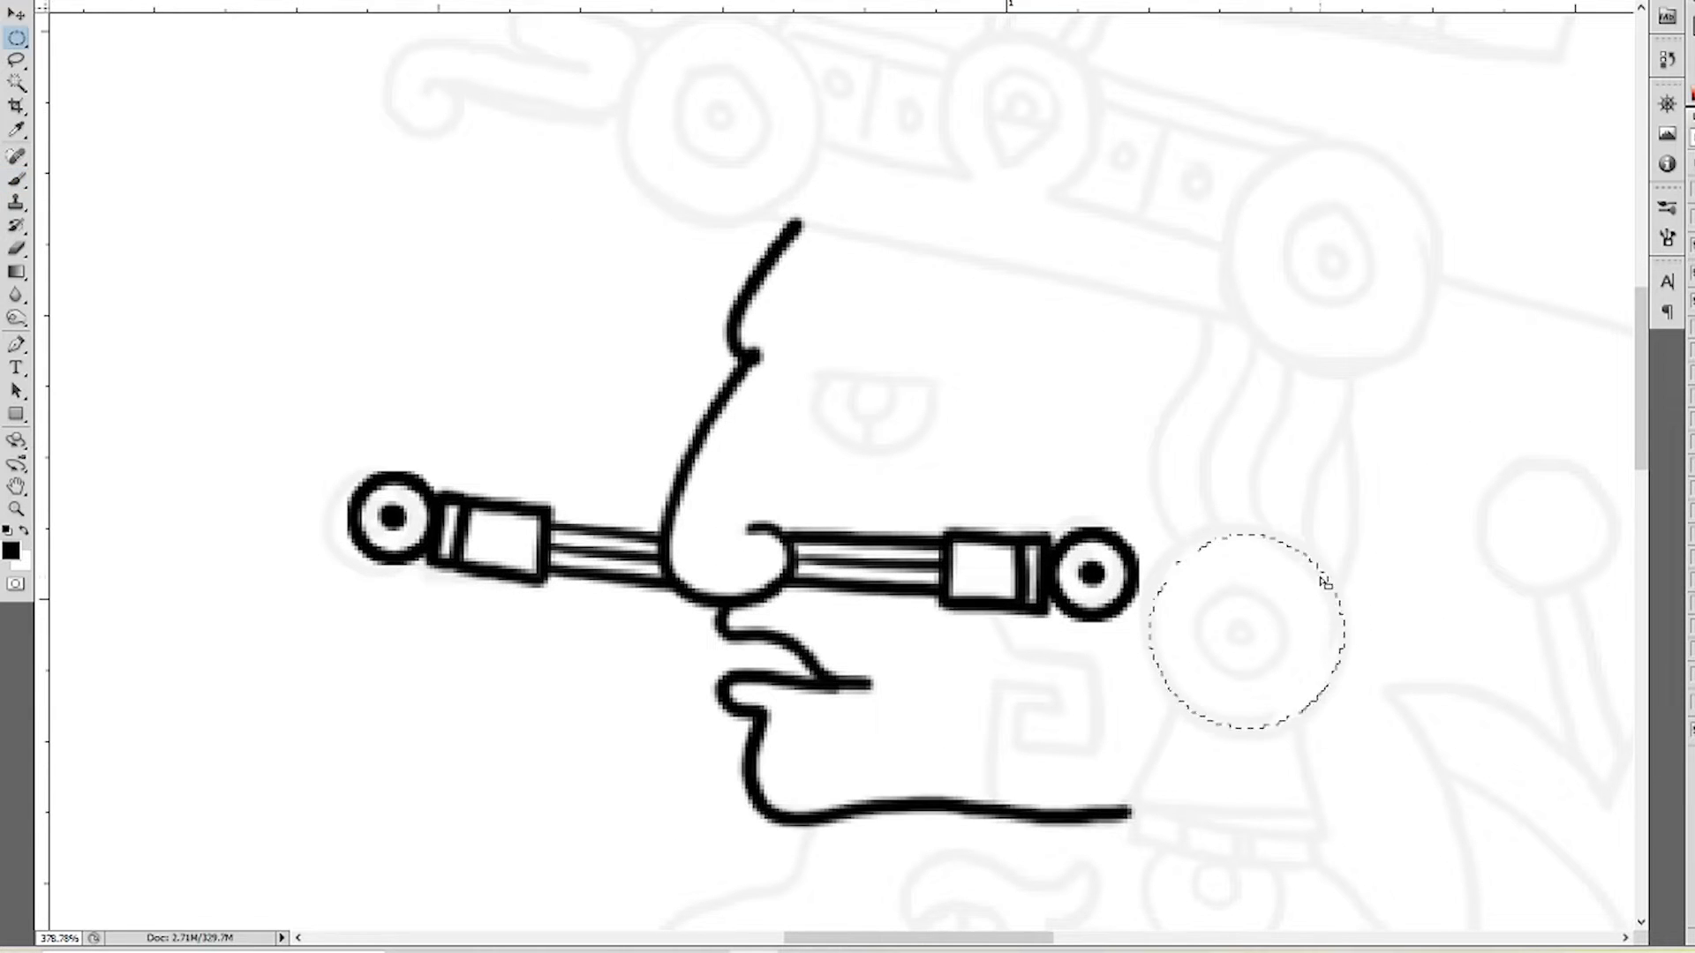
pyautogui.press('b')
pyautogui.moveTo(1301, 547)
pyautogui.mouseDown()
pyautogui.moveTo(1201, 670)
pyautogui.moveTo(1139, 558)
pyautogui.moveTo(798, 287)
pyautogui.mouseUp()
pyautogui.click(1250, 630)
# Ink the trapezoid stand, base band and dotted bowl hanging under the ear disk
pyautogui.moveTo(754, 384); pyautogui.dragTo(715, 504)
pyautogui.moveTo(877, 392); pyautogui.dragTo(918, 516)
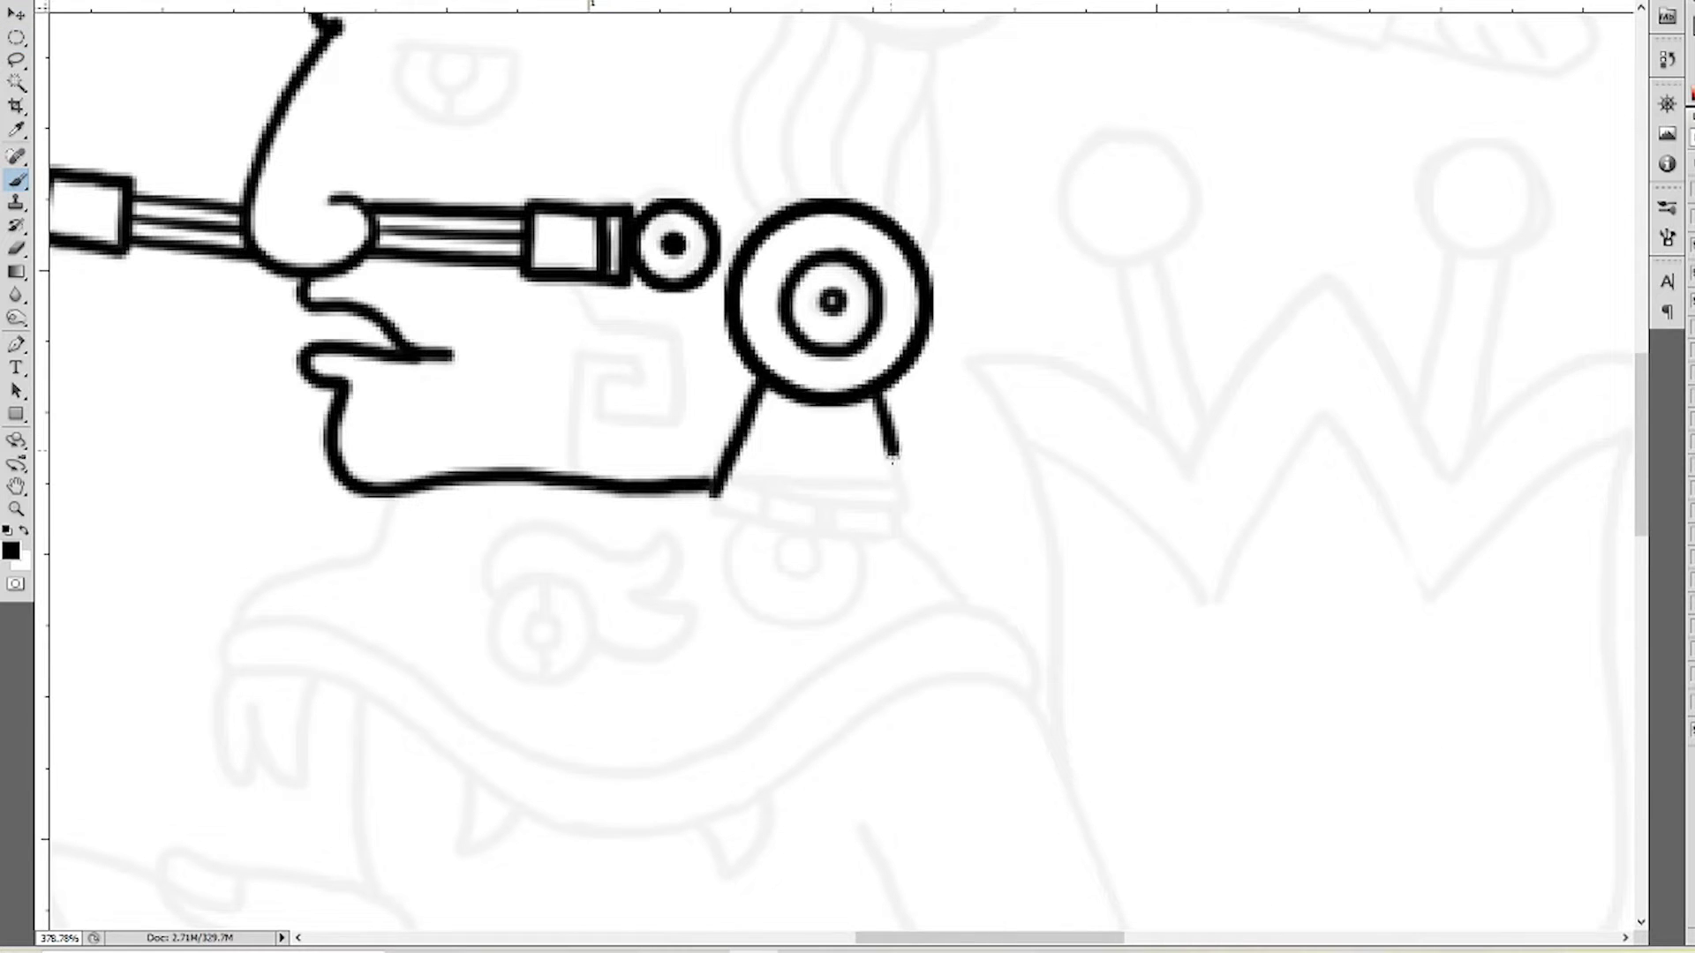
pyautogui.moveTo(715, 498); pyautogui.dragTo(910, 508)
pyautogui.moveTo(710, 528)
pyautogui.mouseDown()
pyautogui.moveTo(922, 534)
pyautogui.moveTo(883, 545)
pyautogui.mouseUp()
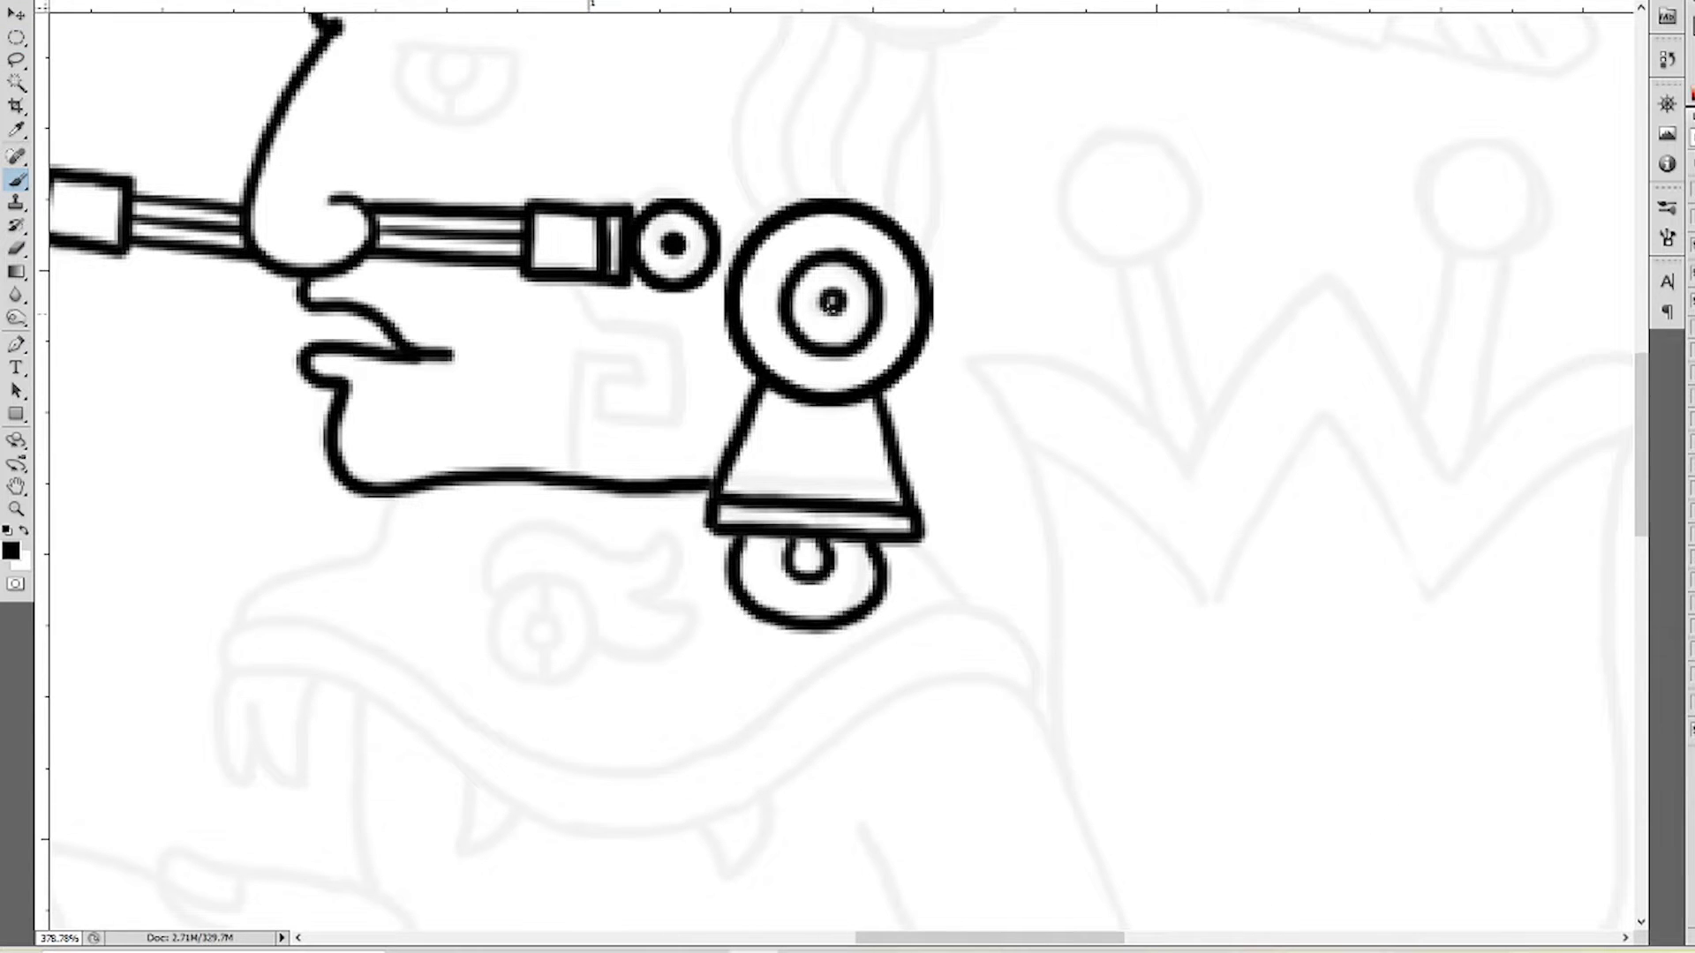
# Ink the spiral fret on the cheek
pyautogui.moveTo(618, 354); pyautogui.dragTo(715, 507)
pyautogui.moveTo(682, 436); pyautogui.dragTo(669, 629)
pyautogui.scroll(-1, 670, 630)
pyautogui.scroll(3, 665, 505)
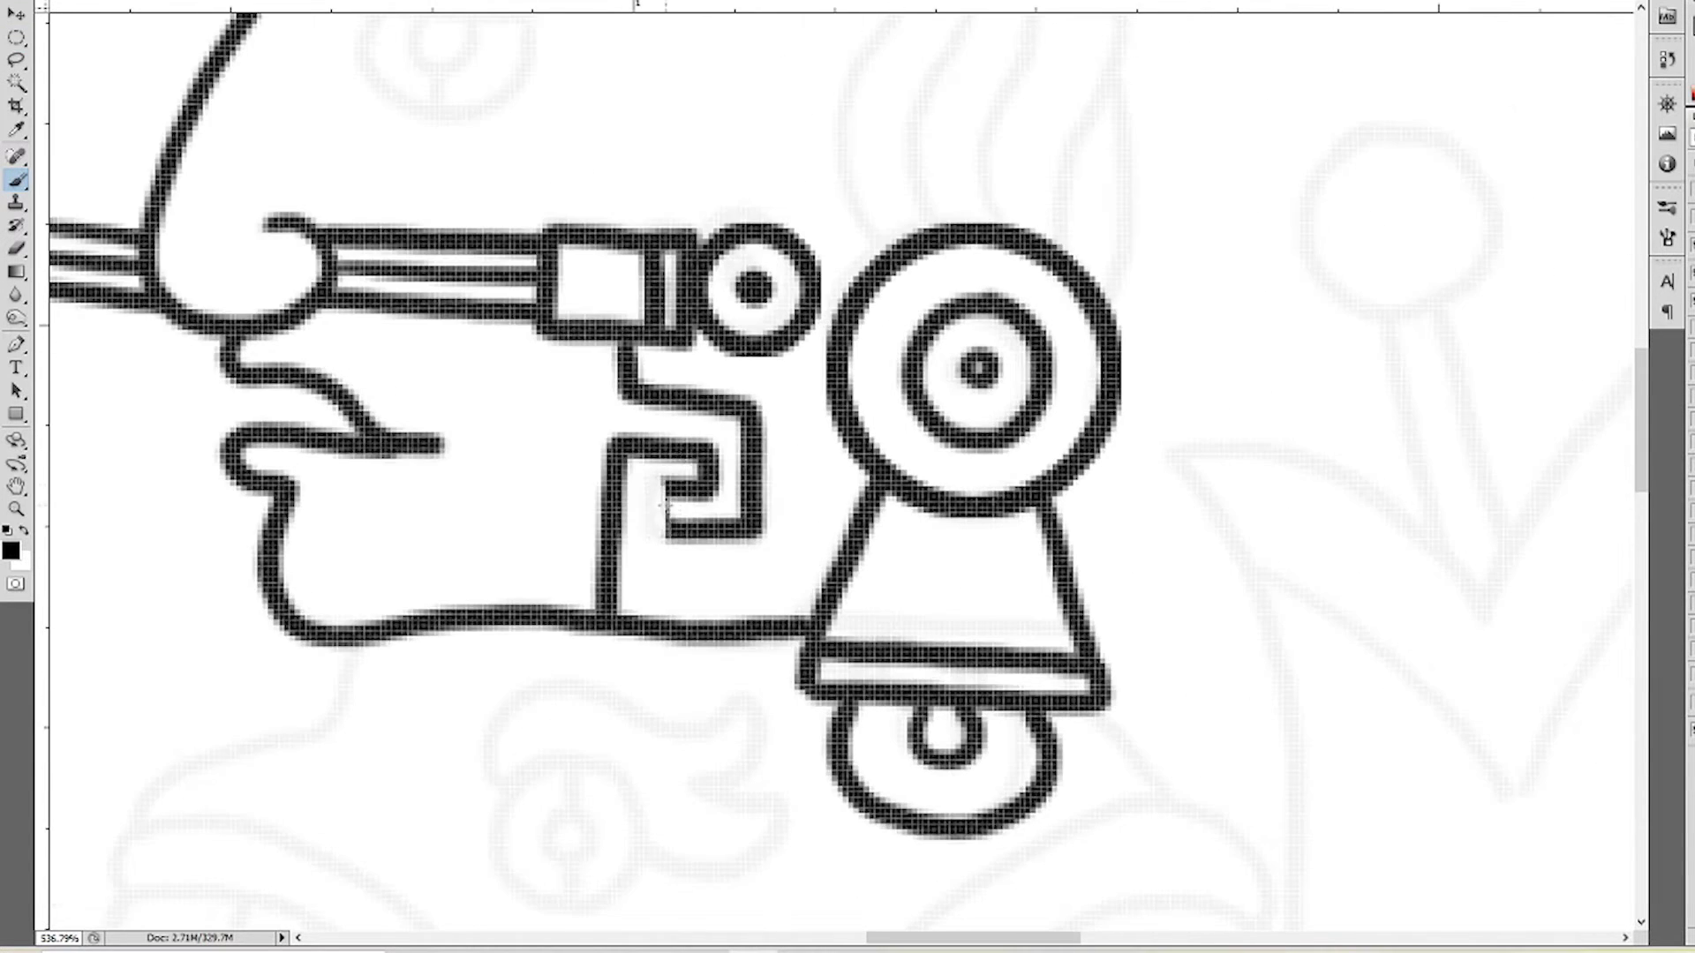
pyautogui.scroll(-2, 662, 557)
pyautogui.scroll(2, 574, 397)
# Ink the eye with its pupil above the nose rod
pyautogui.moveTo(494, 353); pyautogui.dragTo(662, 353)
pyautogui.moveTo(551, 362); pyautogui.dragTo(574, 410)
pyautogui.scroll(-2, 573, 406)
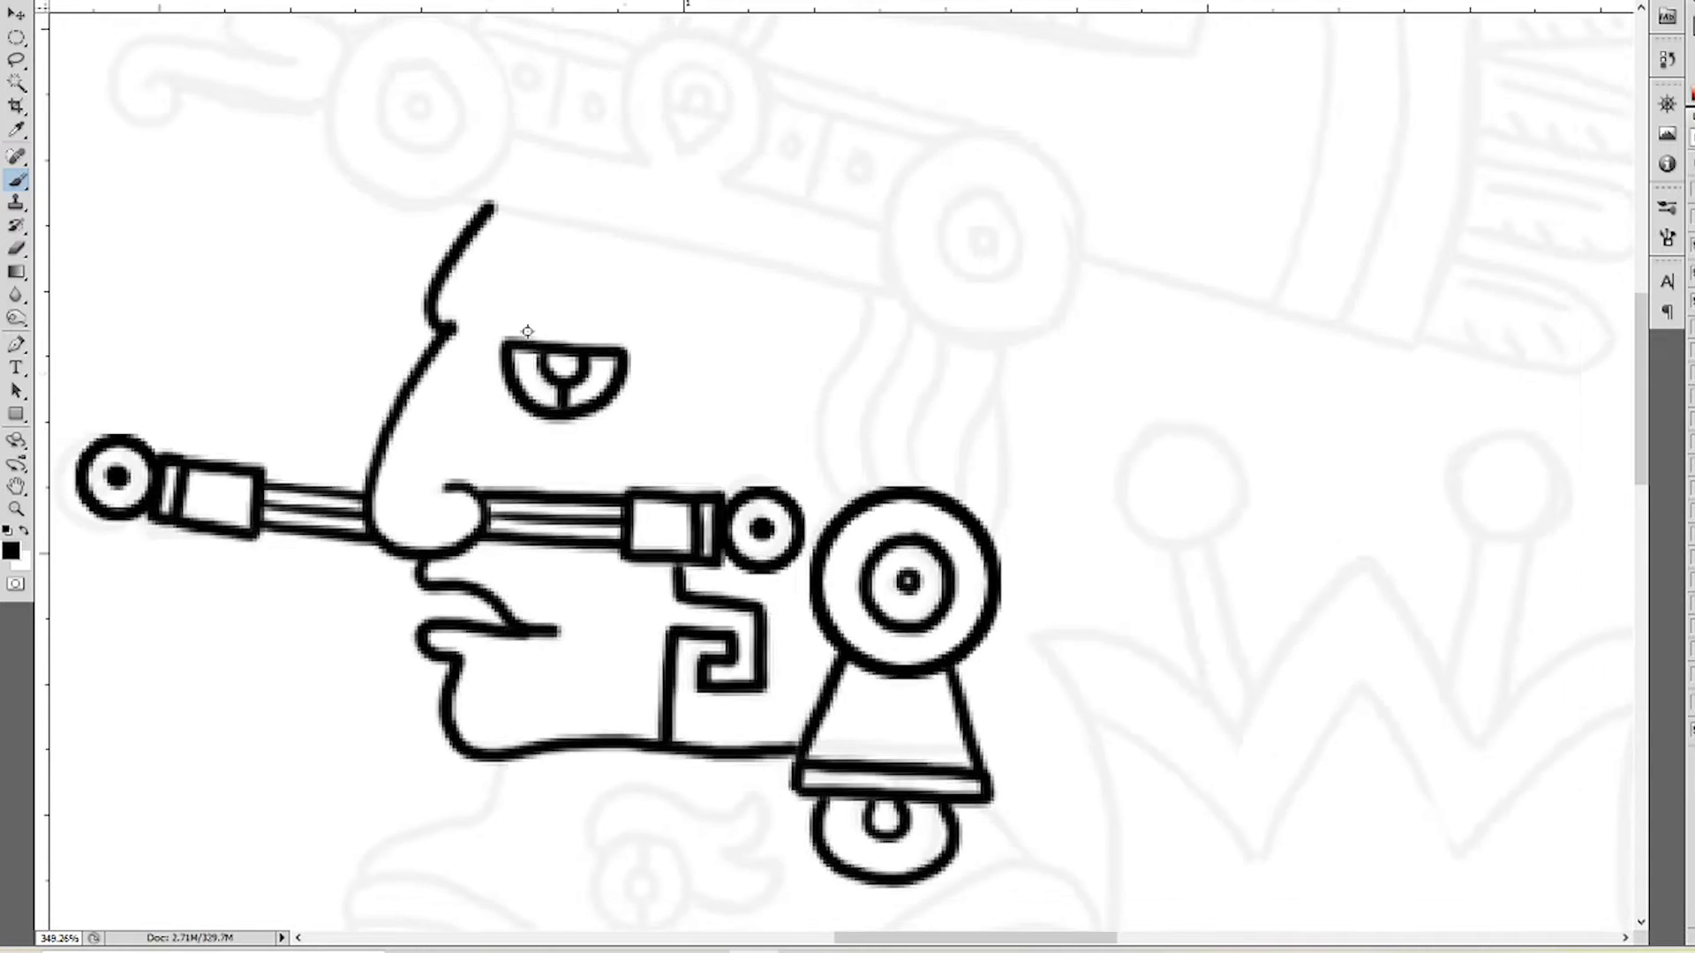
pyautogui.scroll(-1, 754, 195)
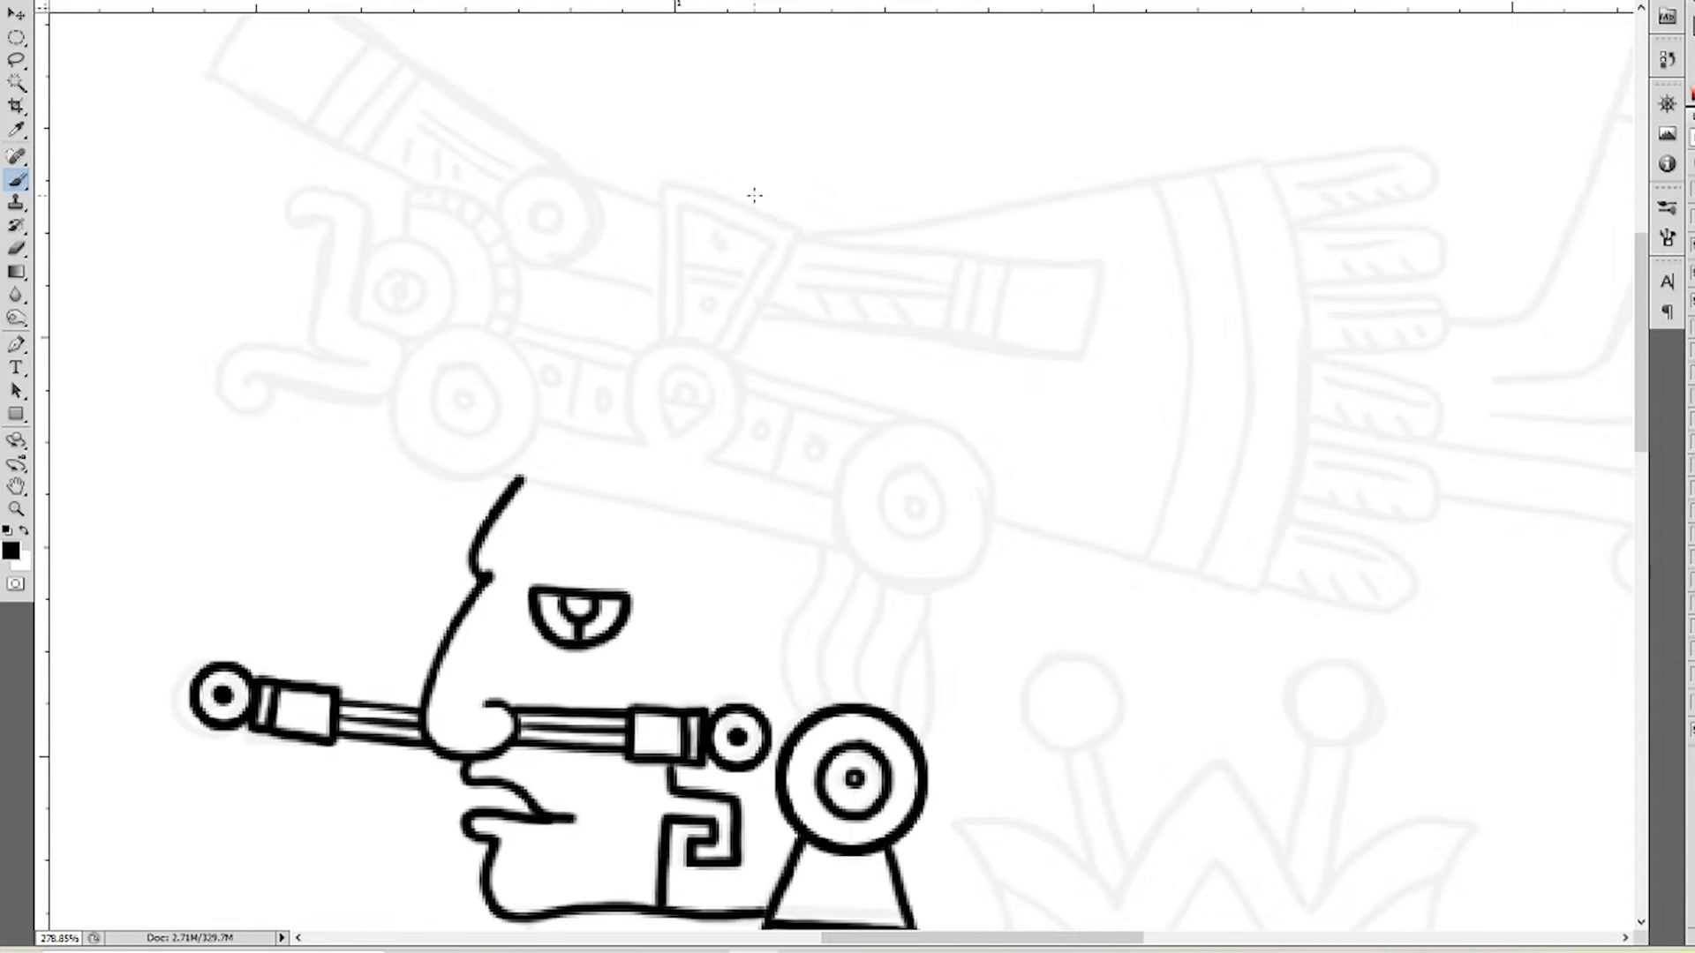
# Stroke the headband disk in thick black, add its inner ring, and set the copy up-left
pyautogui.rightClick(943, 442)
pyautogui.press('Return')
pyautogui.hotkey('ctrl', 'd')
pyautogui.press('b')
pyautogui.scroll(1, 910, 503)
pyautogui.moveTo(909, 461)
pyautogui.mouseDown()
pyautogui.moveTo(906, 501)
pyautogui.moveTo(461, 417)
pyautogui.mouseUp()
pyautogui.scroll(-1, 909, 512)
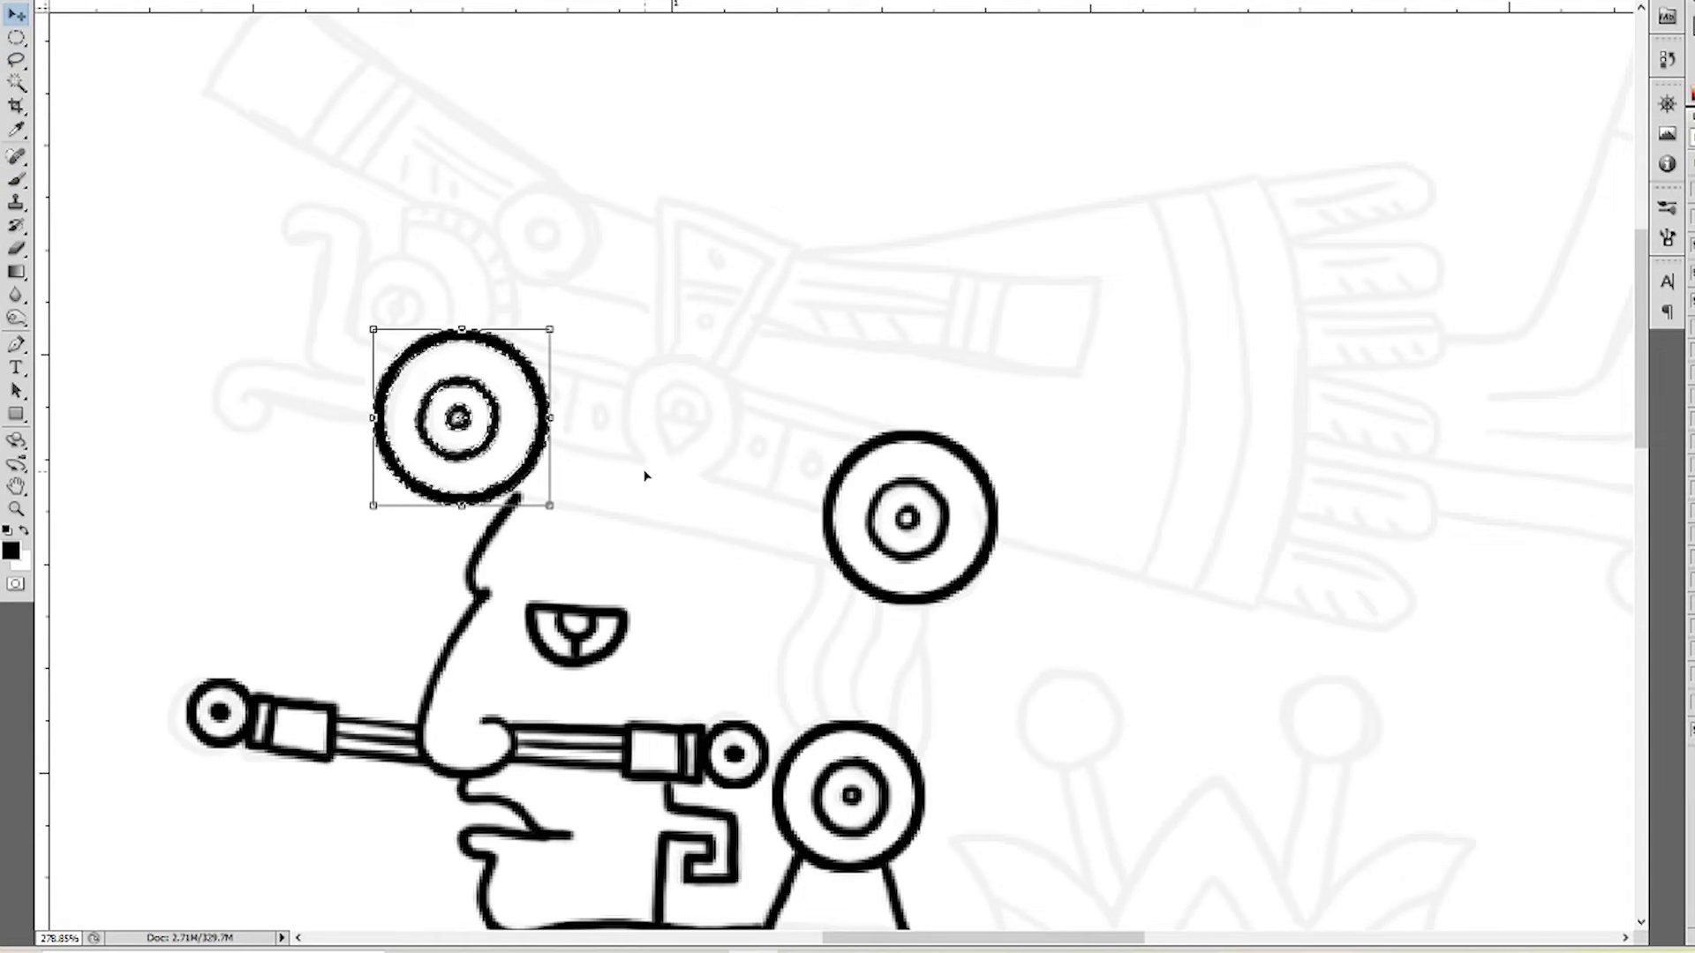
pyautogui.press('b')
# Draw the two straight rod edges joining the left and right disks
pyautogui.click(515, 497)
pyautogui.keyDown('shift'); pyautogui.click(833, 560); pyautogui.keyUp('shift')
pyautogui.scroll(1, 579, 303)
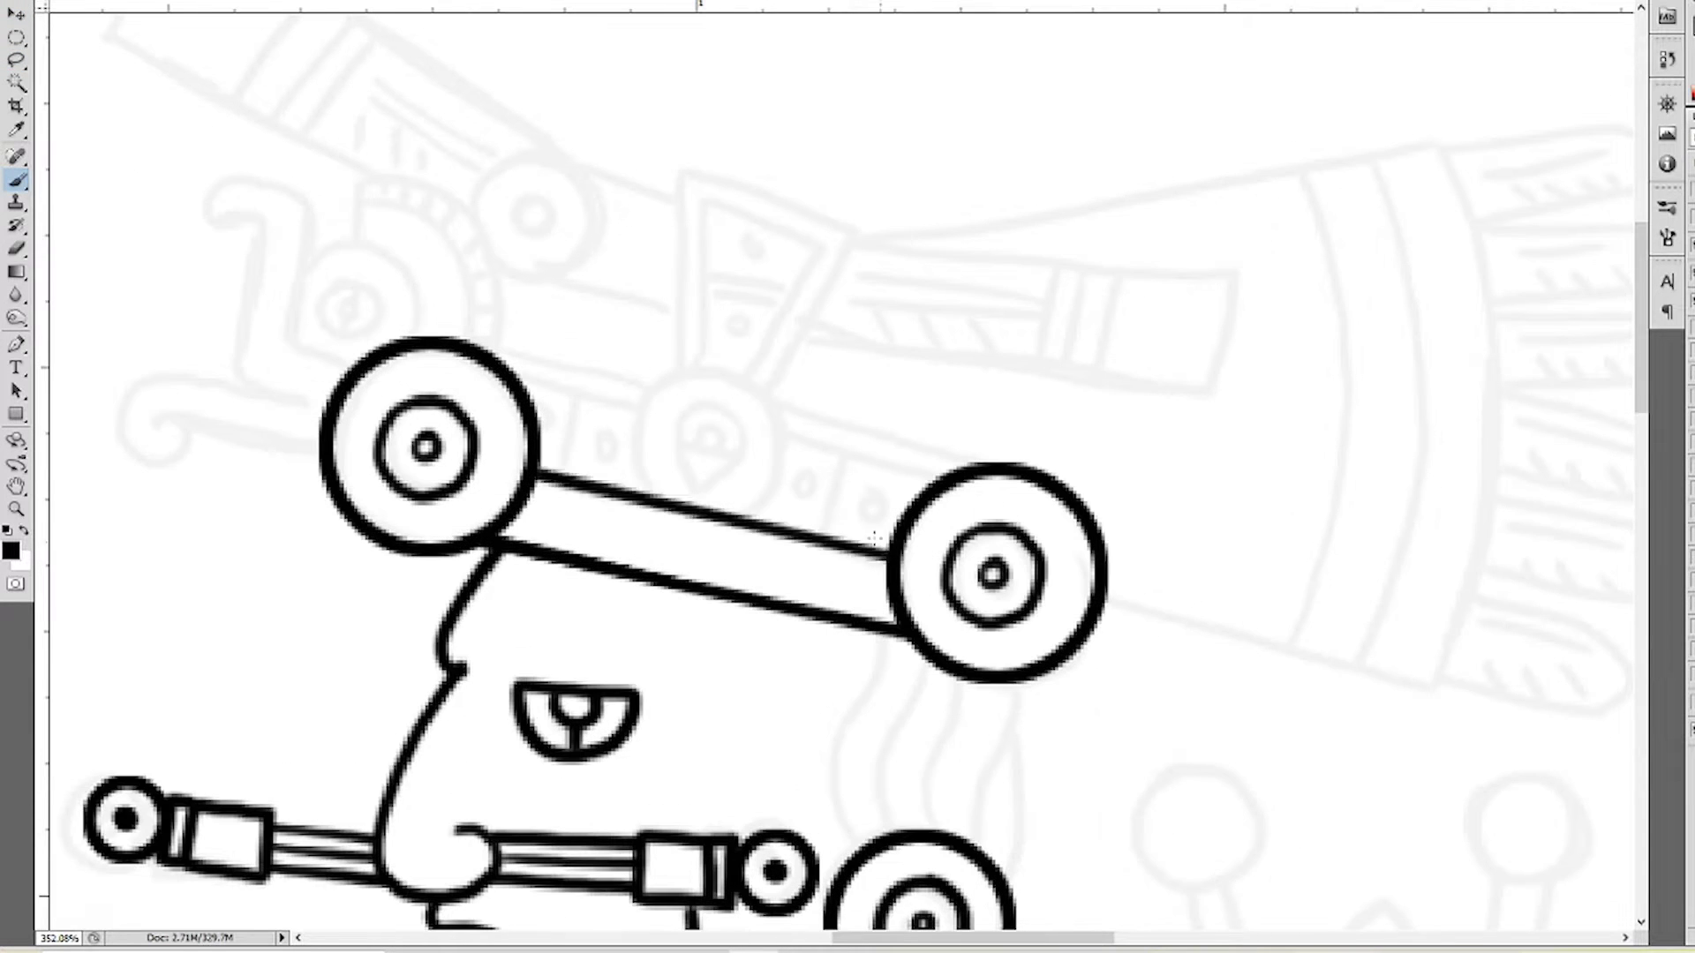
pyautogui.click(887, 558)
pyautogui.keyDown('shift'); pyautogui.click(530, 481); pyautogui.keyUp('shift')
# Ink the central teardrop eye with its pupil
pyautogui.moveTo(671, 510); pyautogui.dragTo(794, 475)
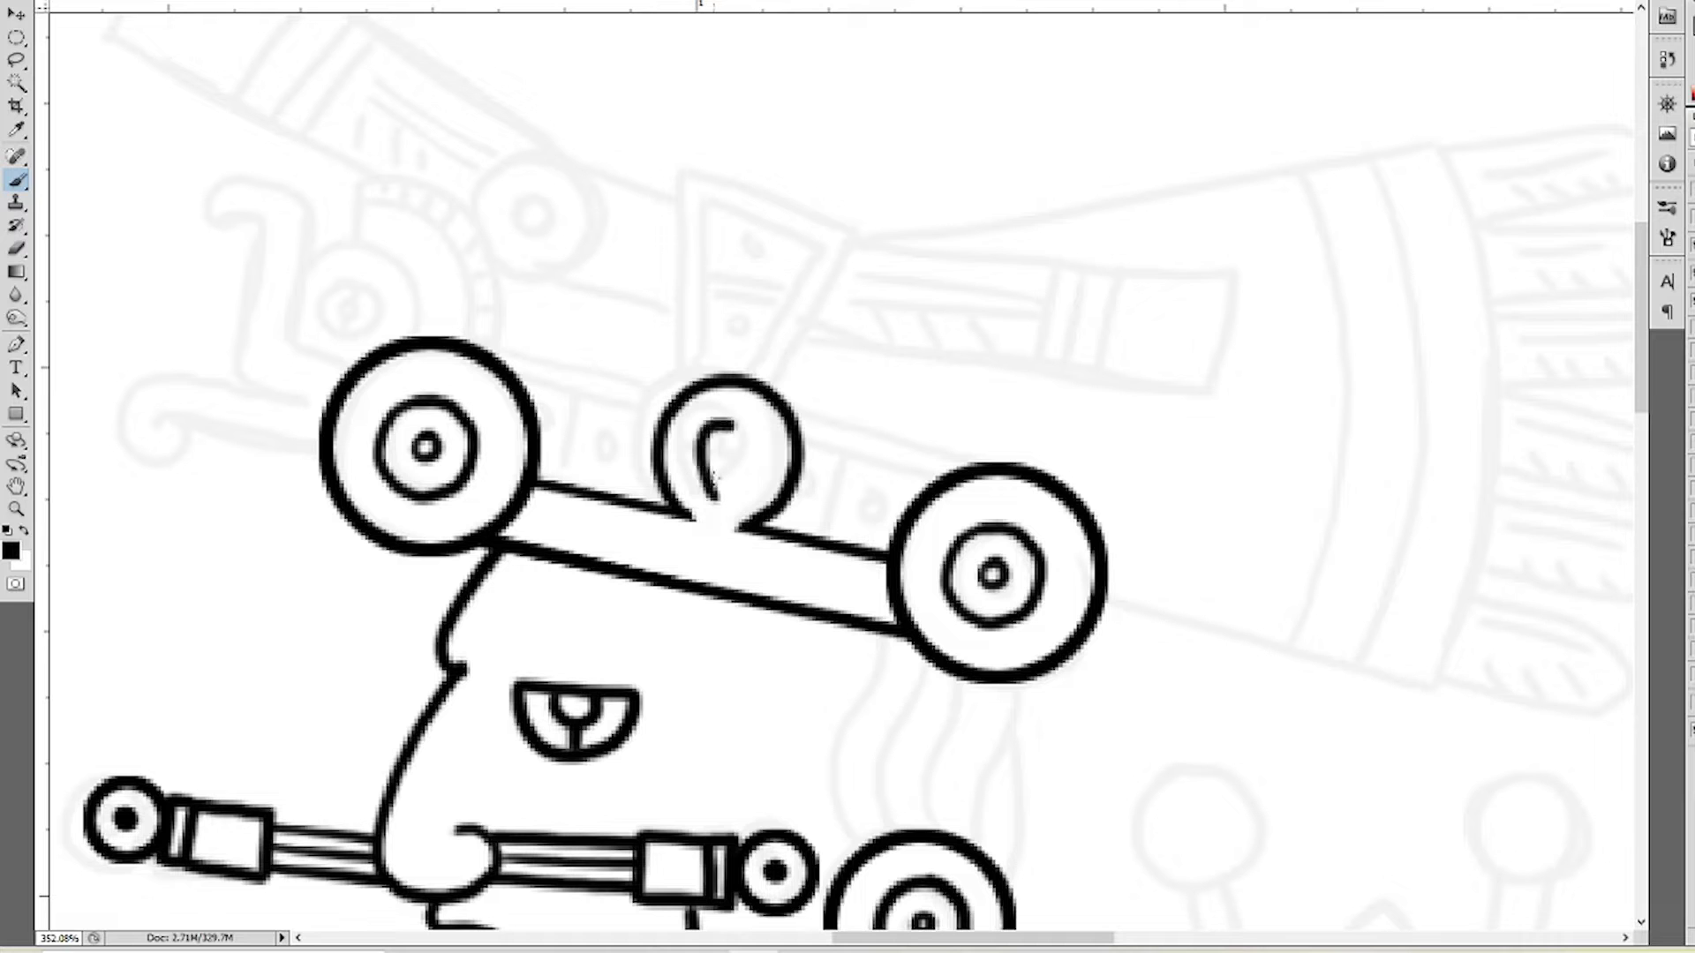
pyautogui.moveTo(695, 452); pyautogui.dragTo(756, 456)
pyautogui.scroll(-2, 755, 457)
pyautogui.scroll(3, 756, 456)
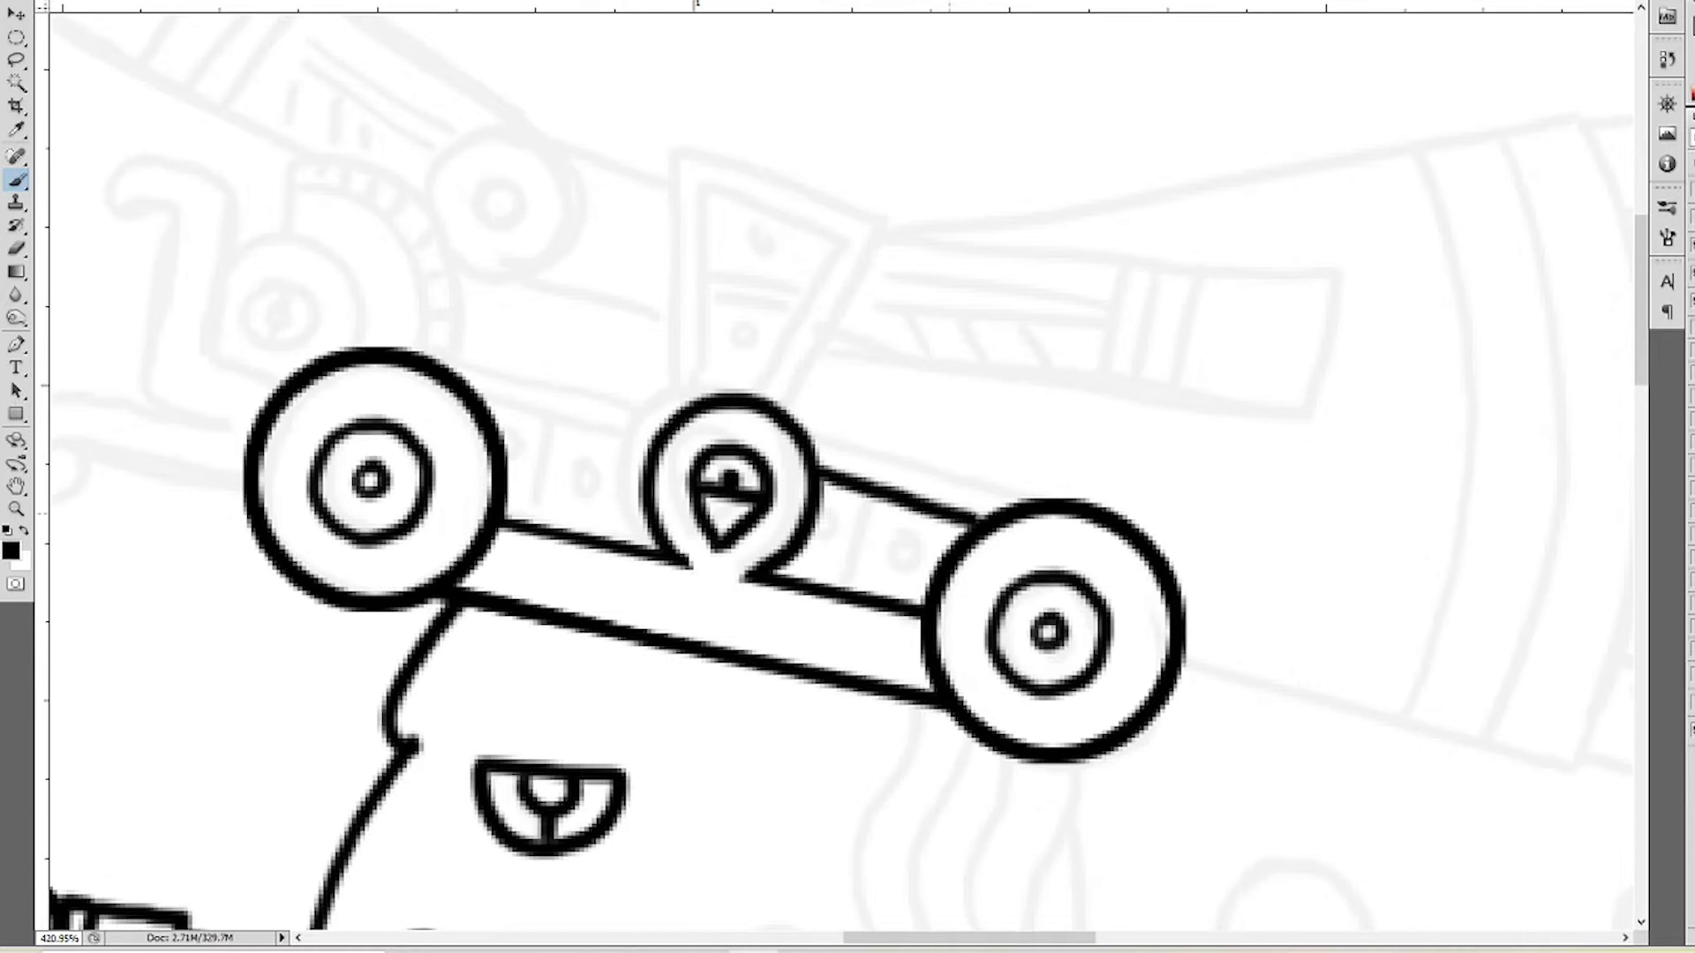
# Add the remaining rod lines and a divider in each rod section
pyautogui.click(820, 477)
pyautogui.keyDown('shift'); pyautogui.click(984, 513); pyautogui.keyUp('shift')
pyautogui.moveTo(870, 494); pyautogui.dragTo(858, 592)
pyautogui.click(484, 399)
pyautogui.keyDown('shift'); pyautogui.click(657, 438); pyautogui.keyUp('shift')
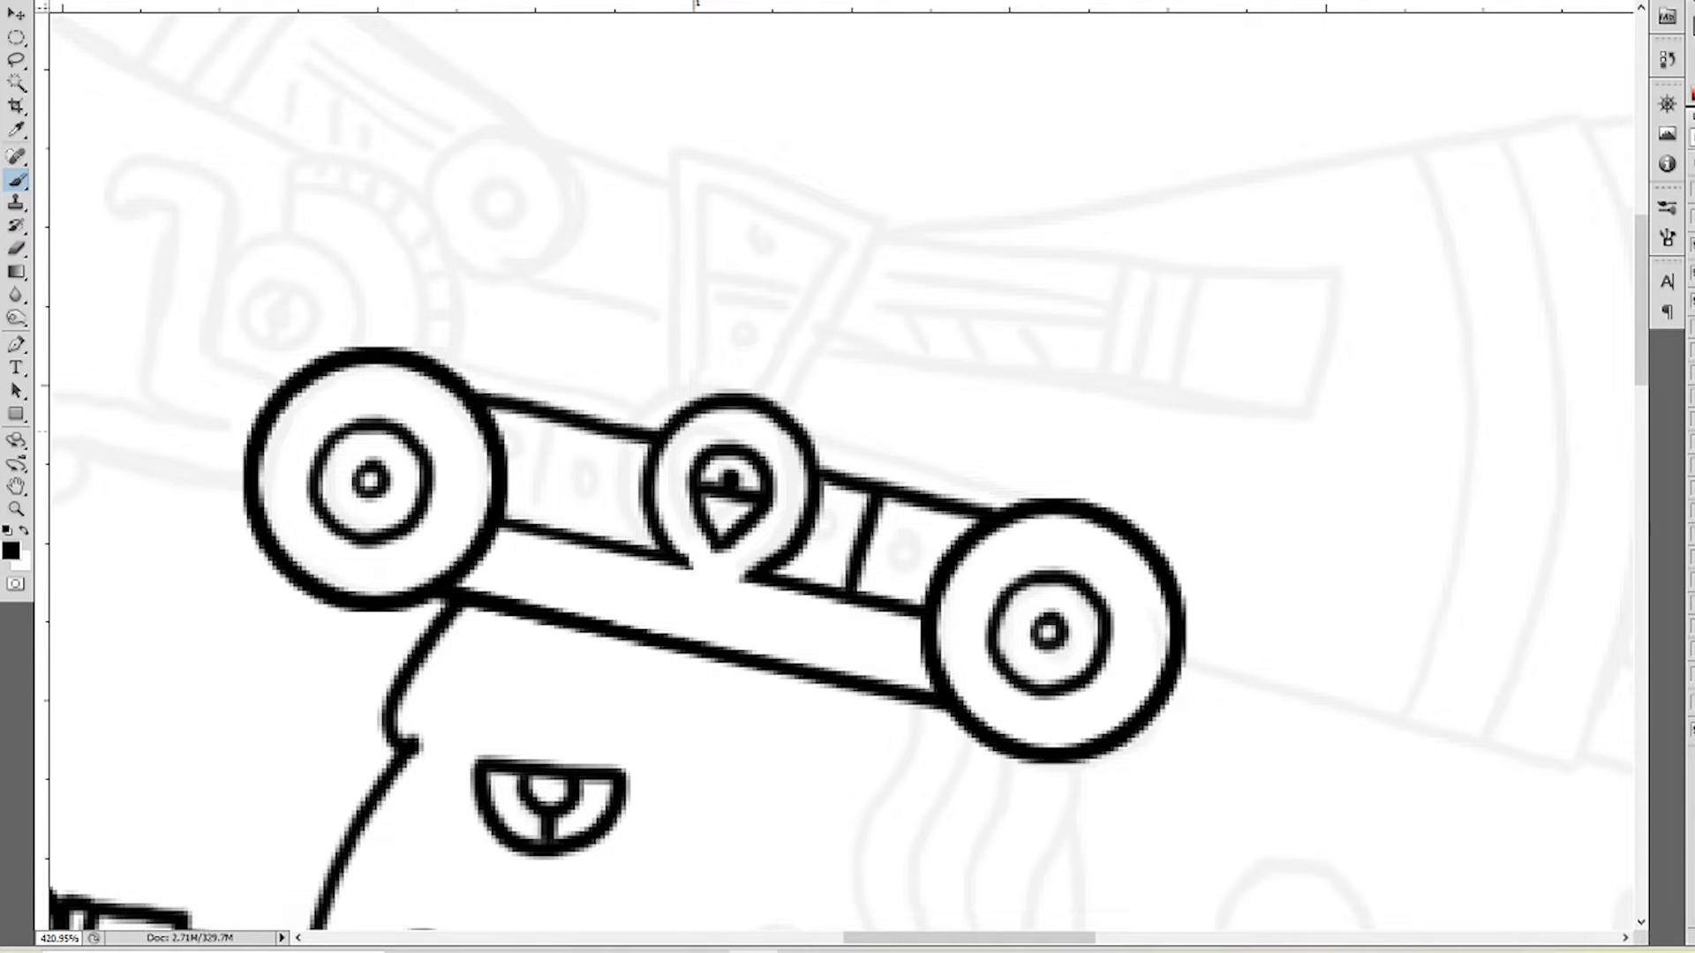
pyautogui.moveTo(583, 432); pyautogui.dragTo(563, 530)
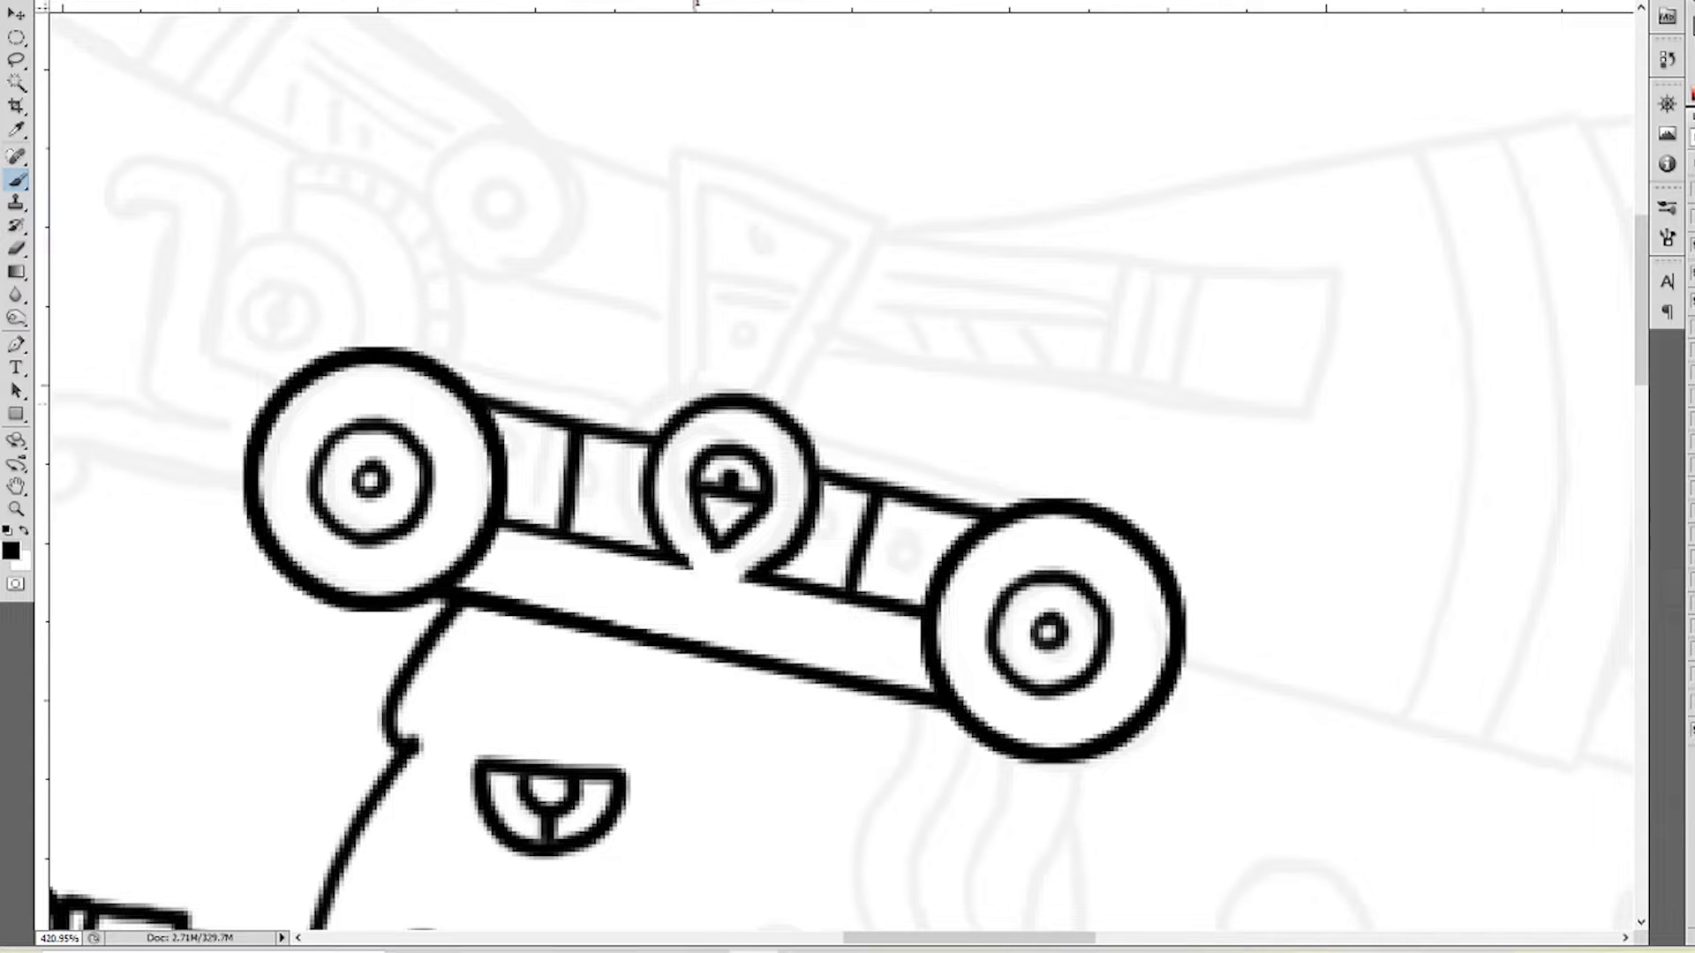
# Outline the triangular flag above the centre eye, hiding the sketch to check
pyautogui.click(697, 402)
pyautogui.keyDown('shift'); pyautogui.click(680, 157); pyautogui.keyUp('shift')
pyautogui.keyDown('shift'); pyautogui.click(885, 223); pyautogui.keyUp('shift')
pyautogui.keyDown('shift'); pyautogui.click(785, 409); pyautogui.keyUp('shift')
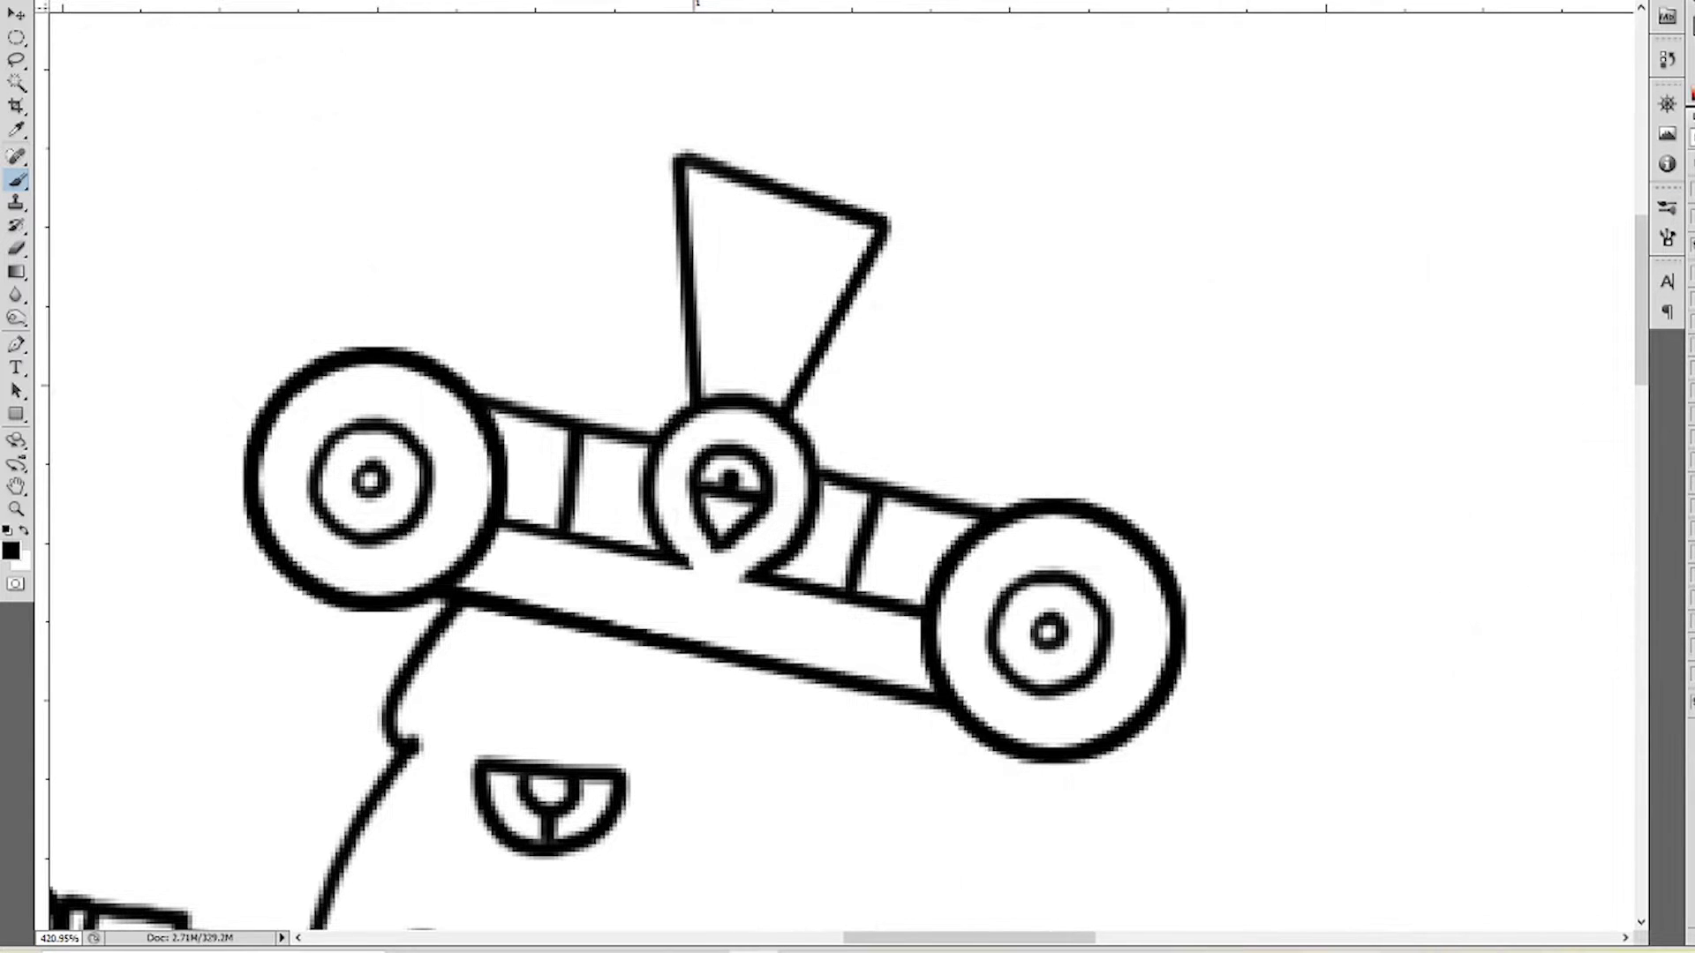
# Add the flag's inner triangle, divider and compartment dots, then show the sketch
pyautogui.click(728, 397)
pyautogui.keyDown('shift'); pyautogui.click(709, 198); pyautogui.keyUp('shift')
pyautogui.keyDown('shift'); pyautogui.click(845, 243); pyautogui.keyUp('shift')
pyautogui.keyDown('shift'); pyautogui.click(752, 397); pyautogui.keyUp('shift')
pyautogui.click(768, 252)
pyautogui.scroll(-2, 794, 228)
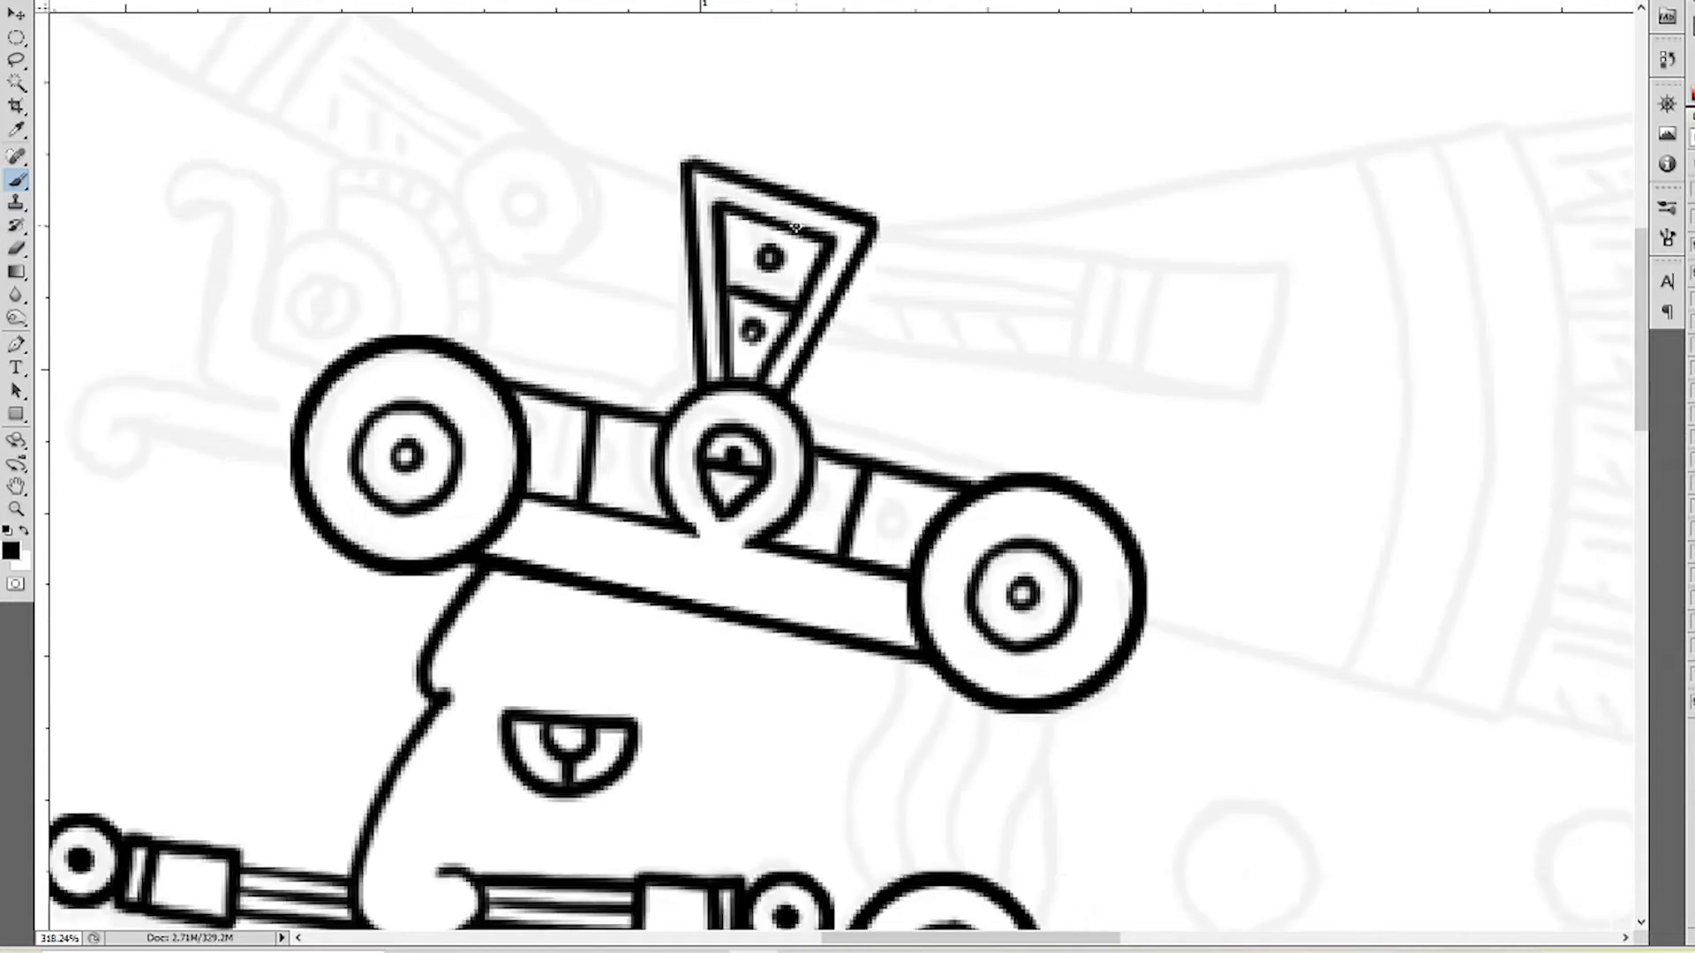
pyautogui.scroll(-1, 795, 228)
# Ink the neck piece under the right disk with three cross stripes
pyautogui.moveTo(766, 533); pyautogui.dragTo(735, 702)
pyautogui.moveTo(876, 566); pyautogui.dragTo(870, 707)
pyautogui.moveTo(724, 657); pyautogui.dragTo(865, 672)
pyautogui.moveTo(724, 618); pyautogui.dragTo(870, 633)
pyautogui.moveTo(750, 581)
pyautogui.mouseDown()
pyautogui.moveTo(852, 590)
pyautogui.moveTo(1211, 799)
pyautogui.mouseUp()
# Ink the S-curl and spiral ornaments plus the top oval with its small ring
pyautogui.moveTo(607, 538)
pyautogui.mouseDown()
pyautogui.moveTo(653, 459)
pyautogui.moveTo(693, 526)
pyautogui.mouseUp()
pyautogui.moveTo(543, 578); pyautogui.dragTo(666, 599)
pyautogui.moveTo(658, 472)
pyautogui.mouseDown()
pyautogui.moveTo(706, 425)
pyautogui.moveTo(814, 459)
pyautogui.mouseUp()
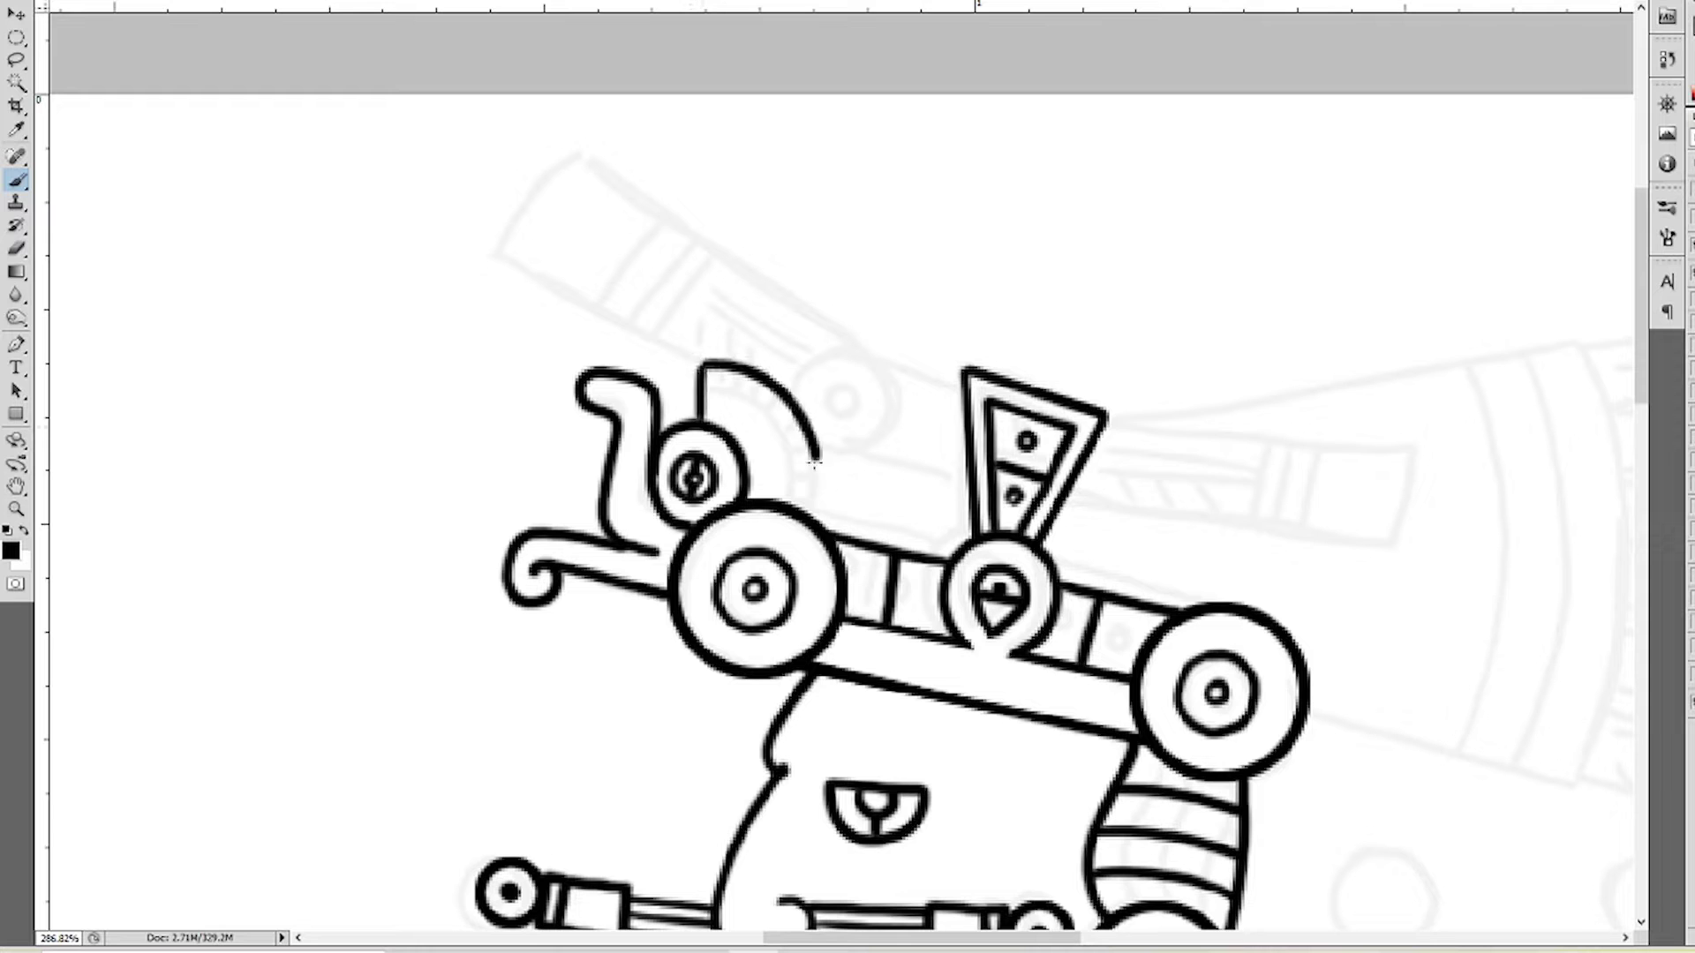
pyautogui.moveTo(803, 391)
pyautogui.mouseDown()
pyautogui.moveTo(824, 404)
pyautogui.moveTo(856, 386)
pyautogui.mouseUp()
pyautogui.scroll(2, 915, 367)
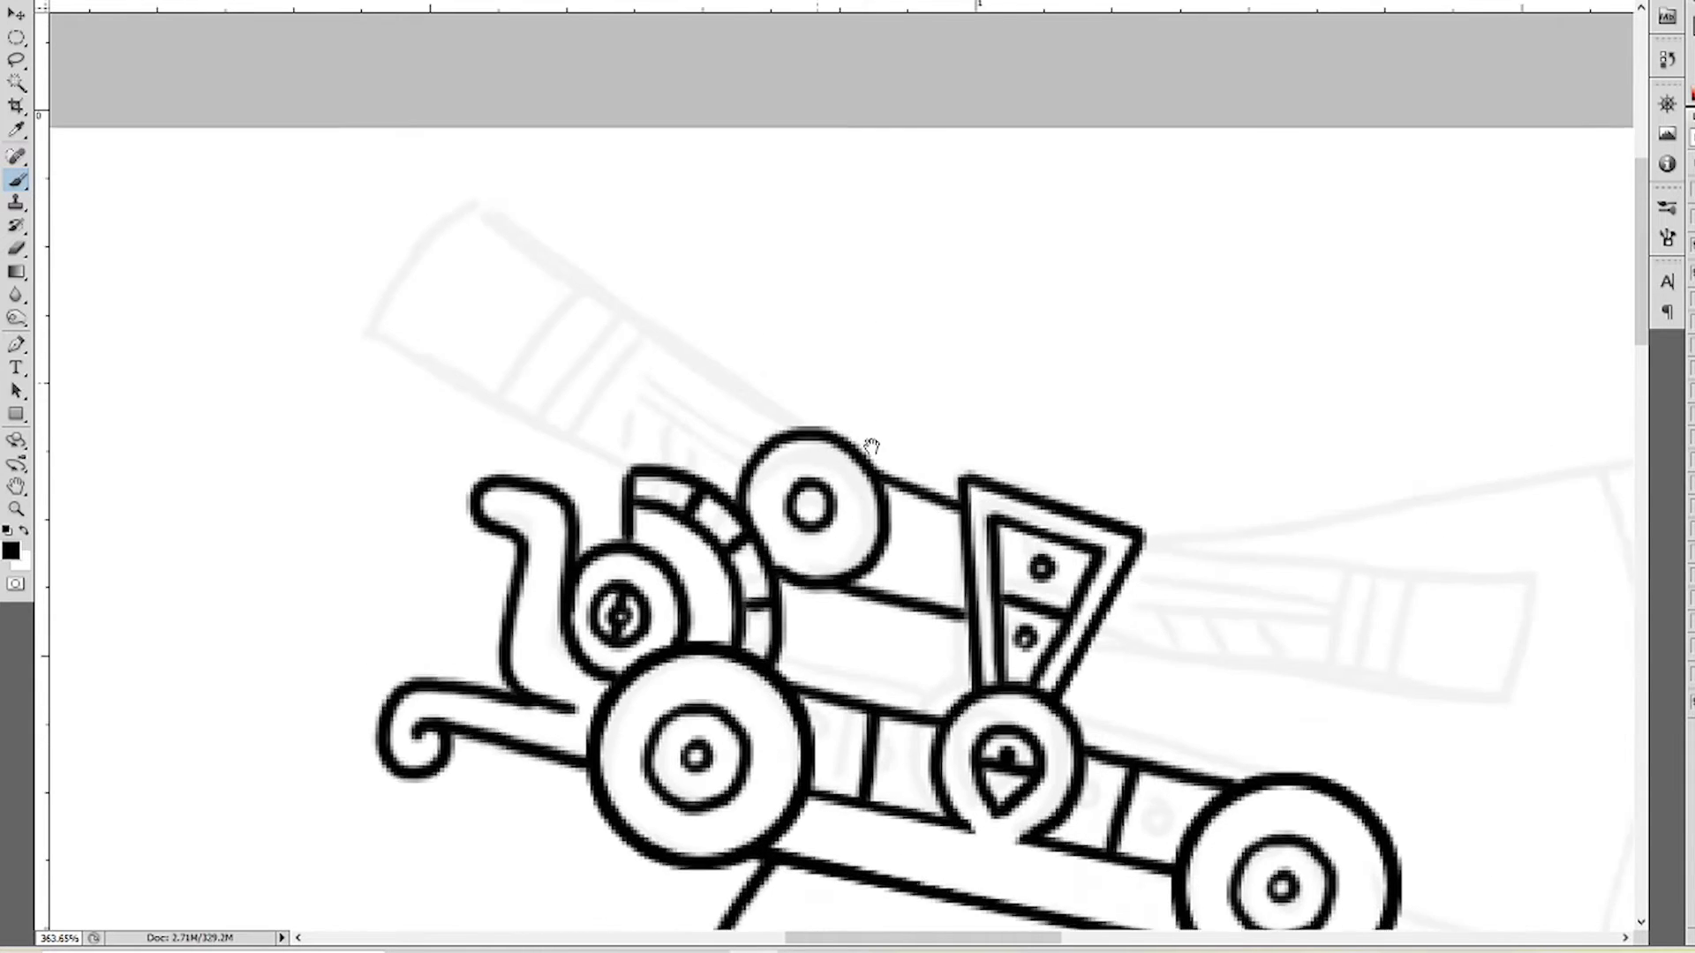
pyautogui.moveTo(755, 564); pyautogui.dragTo(491, 430)
# Ink the headdress cone's top edge, two curved bands and a thin line along it
pyautogui.moveTo(600, 300)
pyautogui.mouseDown()
pyautogui.moveTo(927, 534)
pyautogui.moveTo(501, 434)
pyautogui.mouseUp()
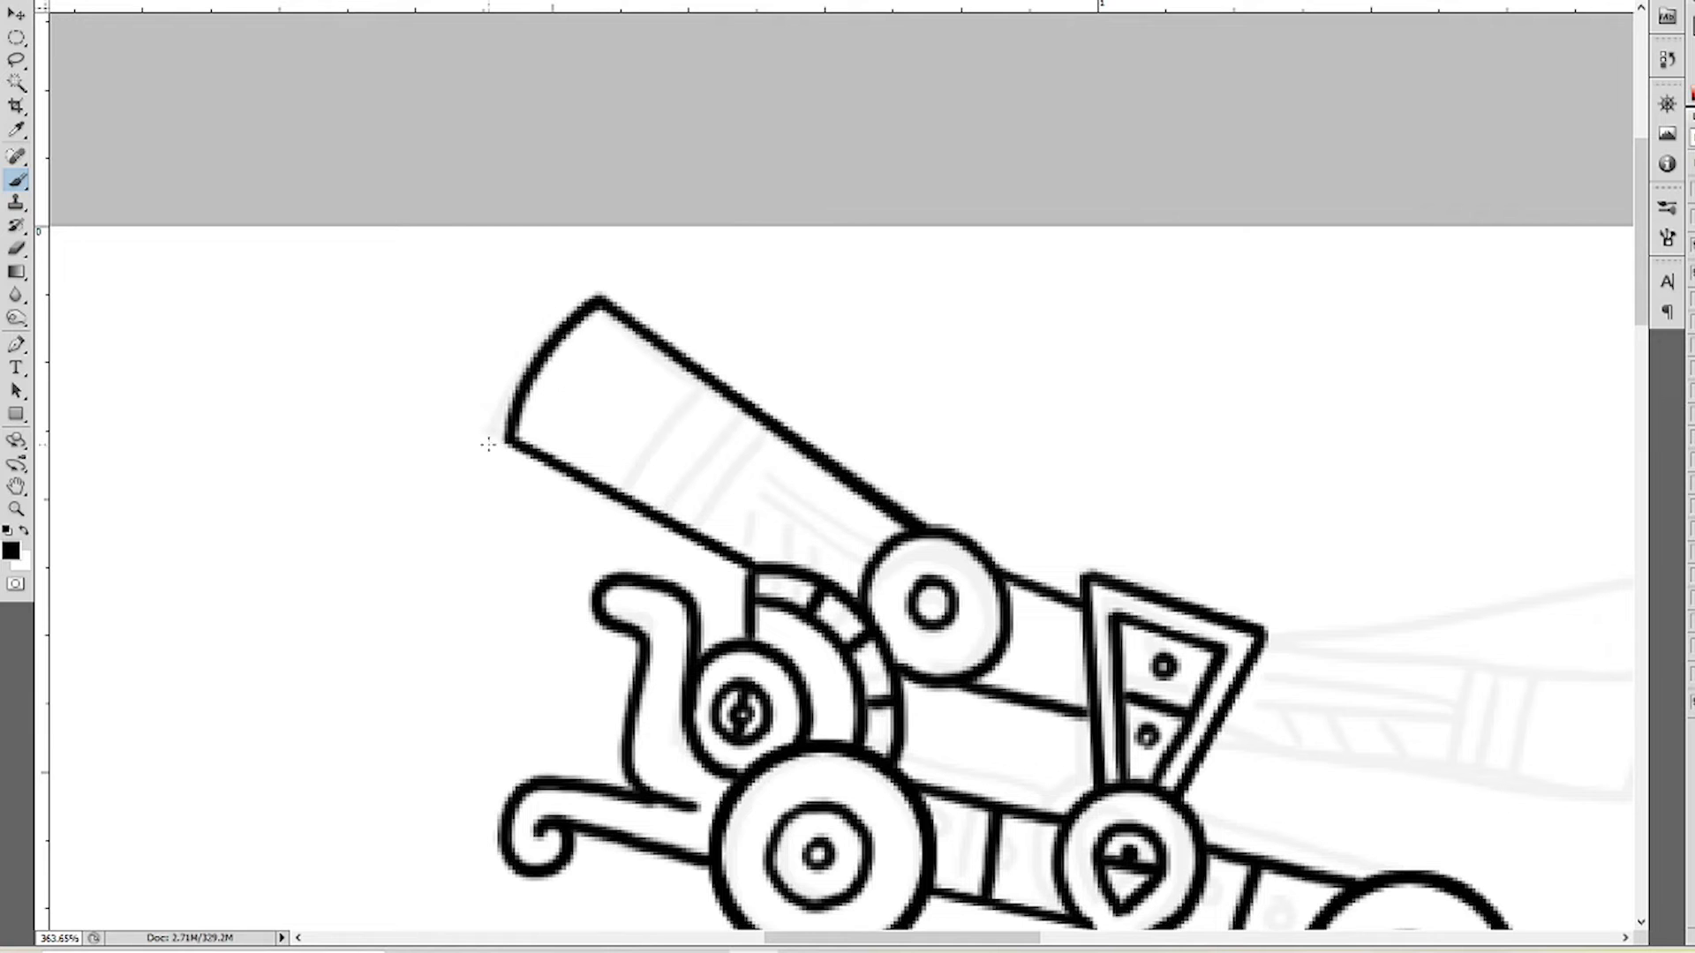
pyautogui.moveTo(688, 376); pyautogui.dragTo(625, 493)
pyautogui.moveTo(729, 402)
pyautogui.mouseDown()
pyautogui.moveTo(671, 521)
pyautogui.moveTo(702, 530)
pyautogui.mouseUp()
pyautogui.moveTo(741, 467); pyautogui.dragTo(801, 512)
pyautogui.scroll(-3, 826, 514)
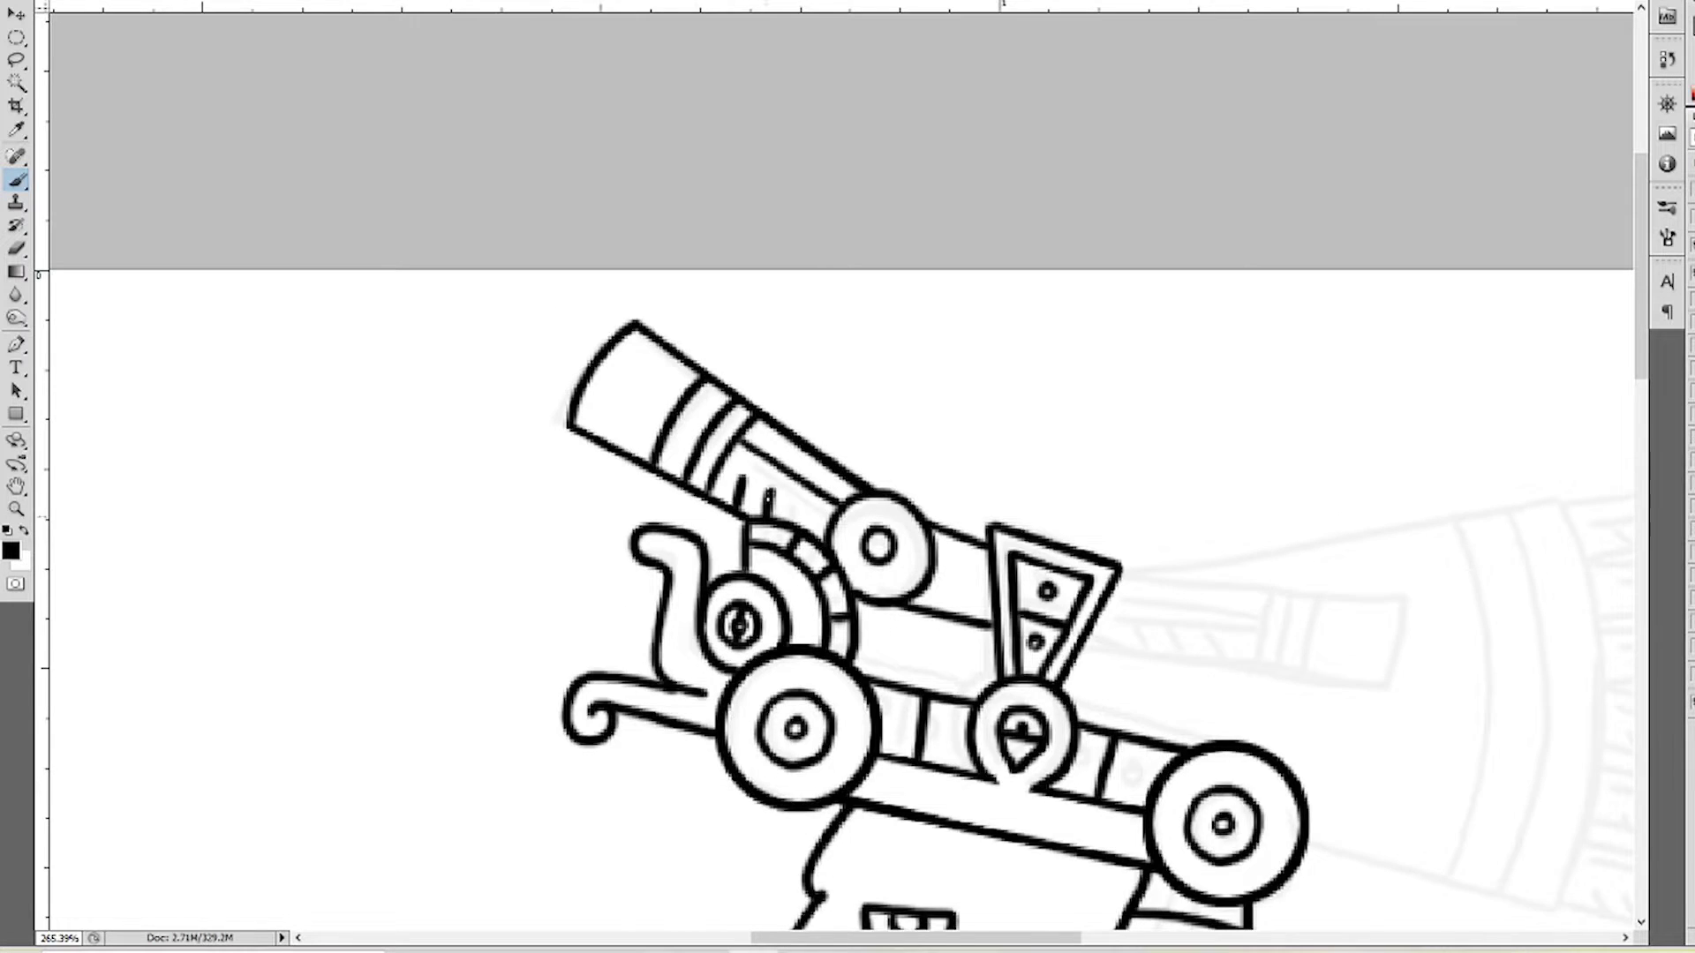
pyautogui.hscroll(5, 827, 513)
pyautogui.scroll(2, 618, 512)
# Ink the long horizontal headdress piece with its bands, inner lines and hatch strokes
pyautogui.moveTo(578, 499); pyautogui.dragTo(886, 525)
pyautogui.moveTo(863, 613)
pyautogui.mouseDown()
pyautogui.moveTo(885, 527)
pyautogui.moveTo(542, 572)
pyautogui.mouseUp()
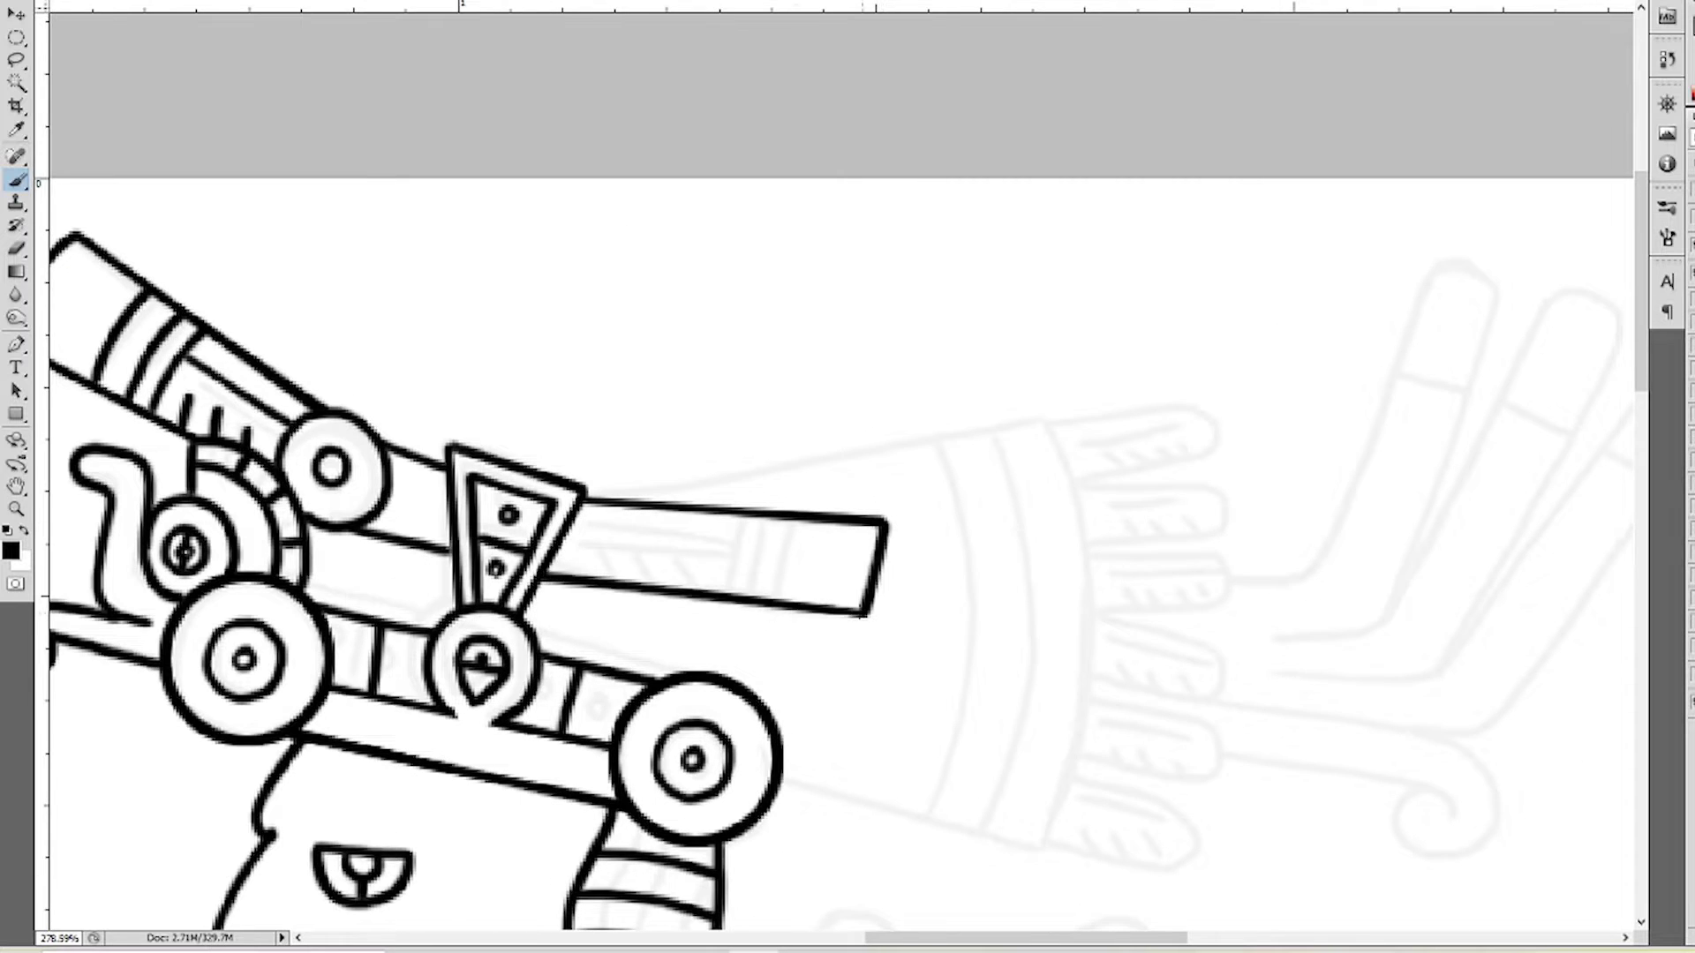
pyautogui.scroll(2, 780, 485)
pyautogui.moveTo(790, 537); pyautogui.dragTo(781, 655)
pyautogui.moveTo(731, 531); pyautogui.dragTo(711, 647)
pyautogui.moveTo(761, 534); pyautogui.dragTo(744, 650)
pyautogui.moveTo(706, 590)
pyautogui.mouseDown()
pyautogui.moveTo(456, 575)
pyautogui.moveTo(468, 549)
pyautogui.mouseUp()
pyautogui.moveTo(639, 604); pyautogui.dragTo(663, 637)
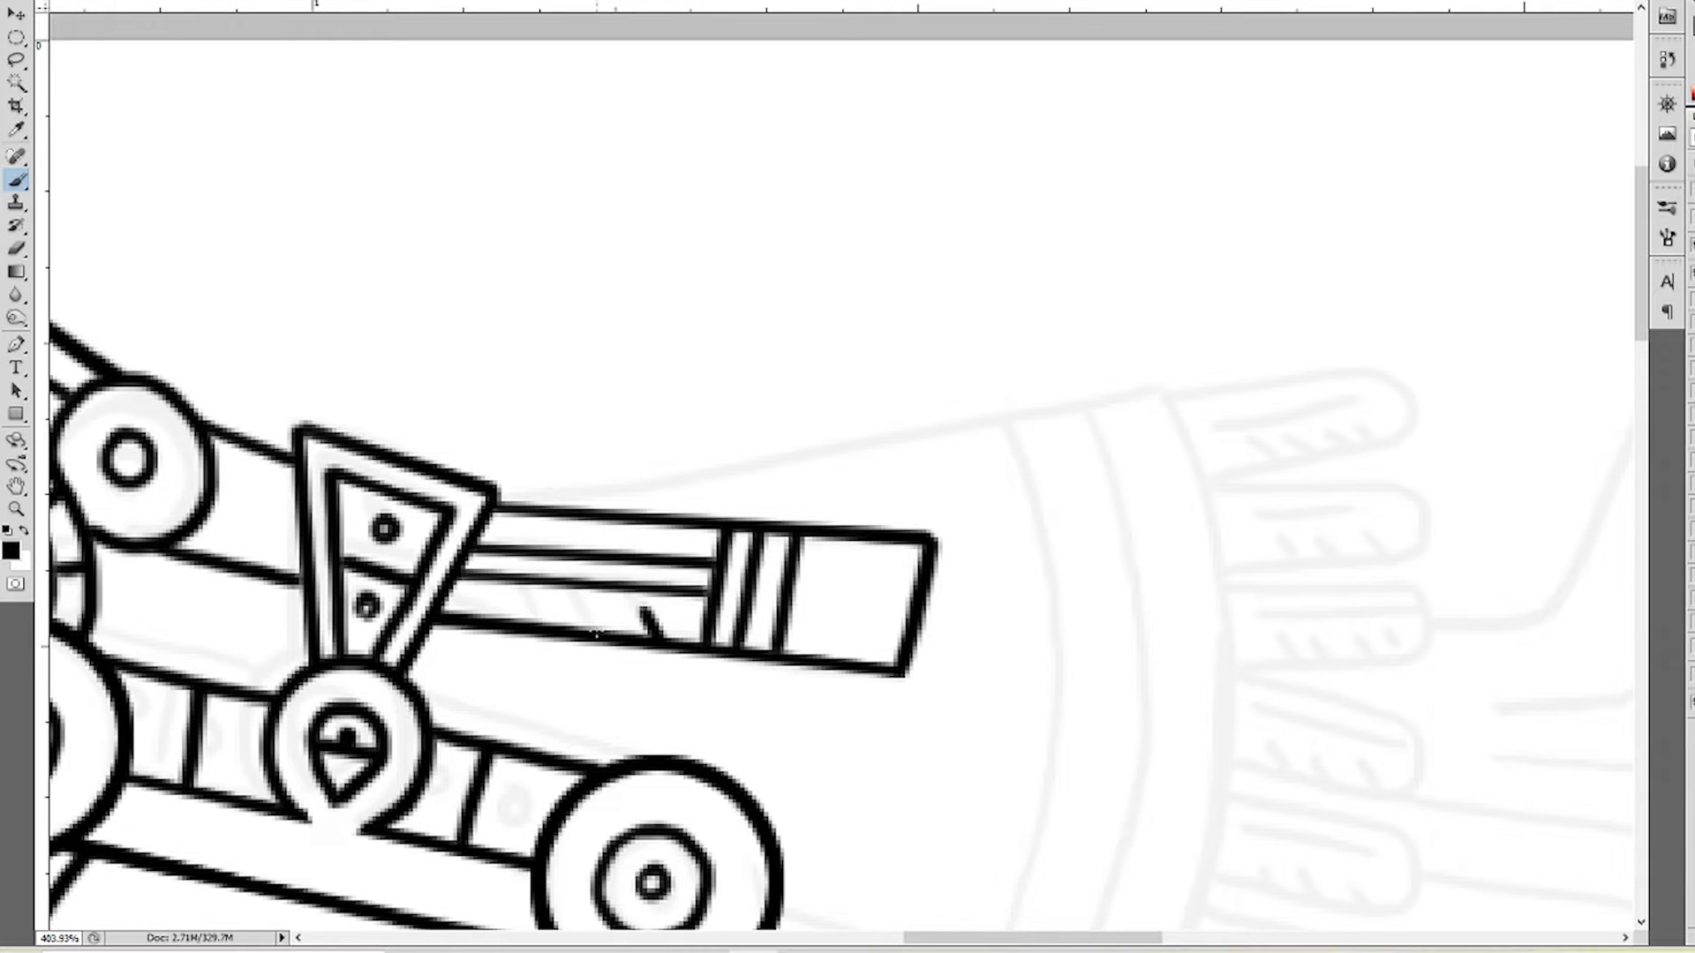
pyautogui.moveTo(579, 603); pyautogui.dragTo(604, 637)
pyautogui.scroll(-3, 618, 618)
pyautogui.scroll(2, 677, 491)
# Ink the diagonal and curved edges of the feather fan
pyautogui.moveTo(481, 624); pyautogui.dragTo(761, 697)
pyautogui.moveTo(764, 232); pyautogui.dragTo(761, 700)
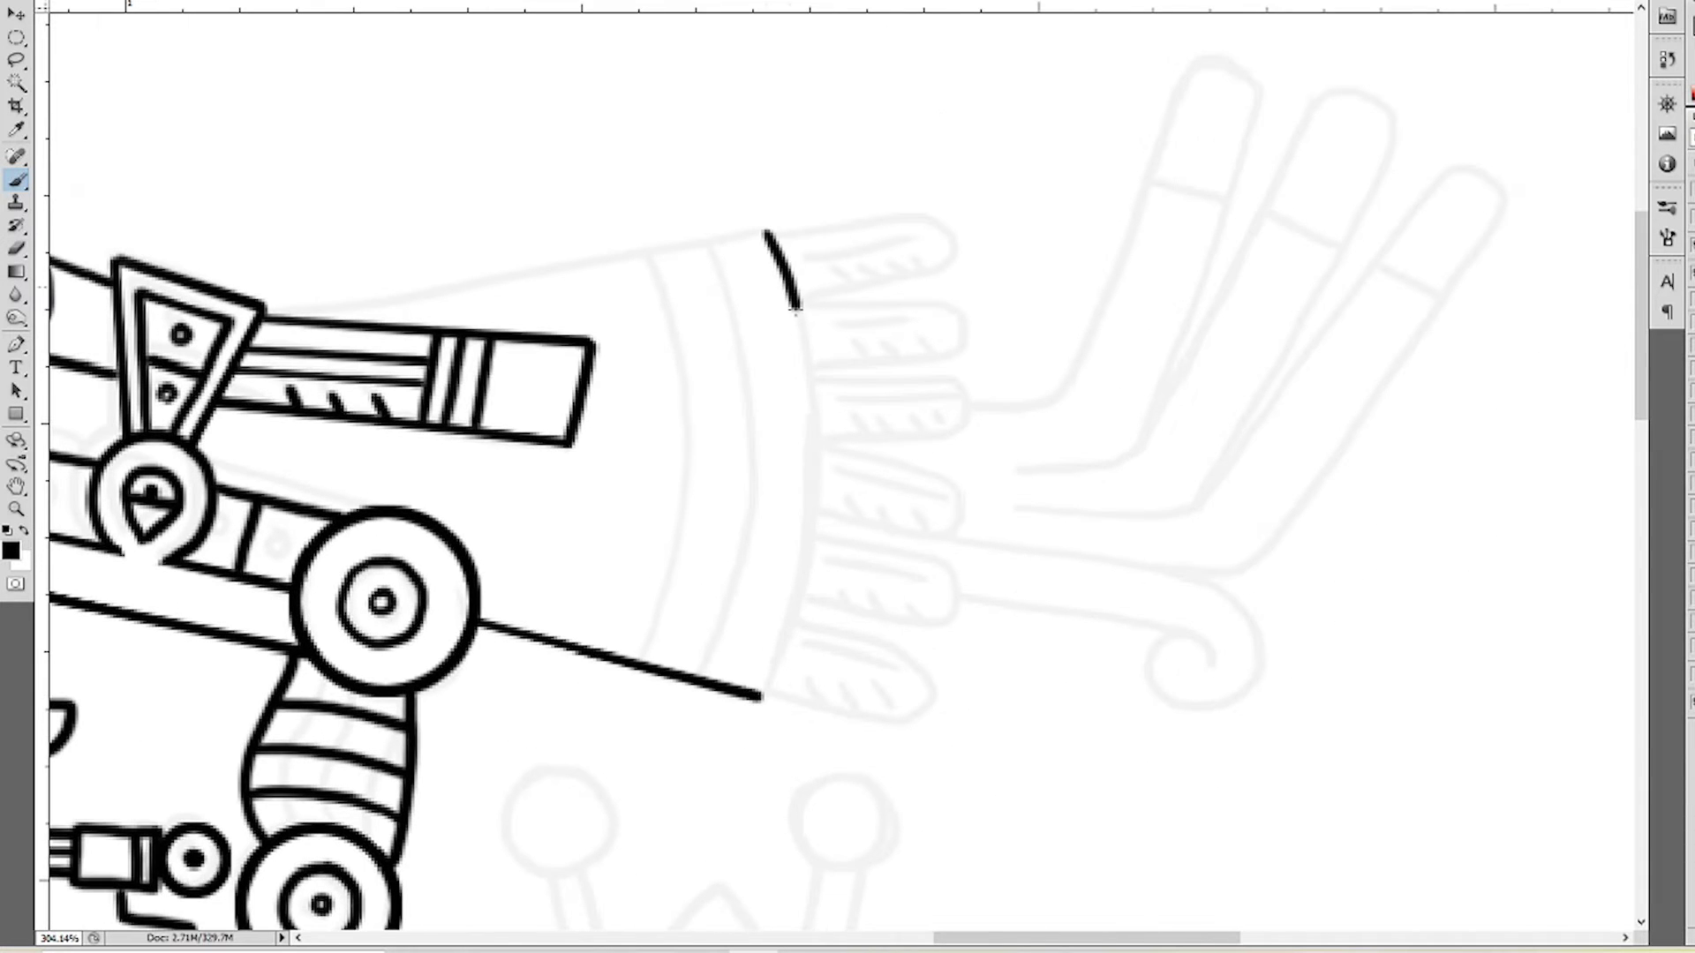
pyautogui.scroll(3, 956, 453)
pyautogui.hscroll(-1, 957, 453)
# Ink the flare's curved outer edge, top edge and two inner band curves
pyautogui.moveTo(799, 433); pyautogui.dragTo(302, 514)
pyautogui.moveTo(685, 457); pyautogui.dragTo(671, 856)
pyautogui.hotkey('ctrl', 'z')
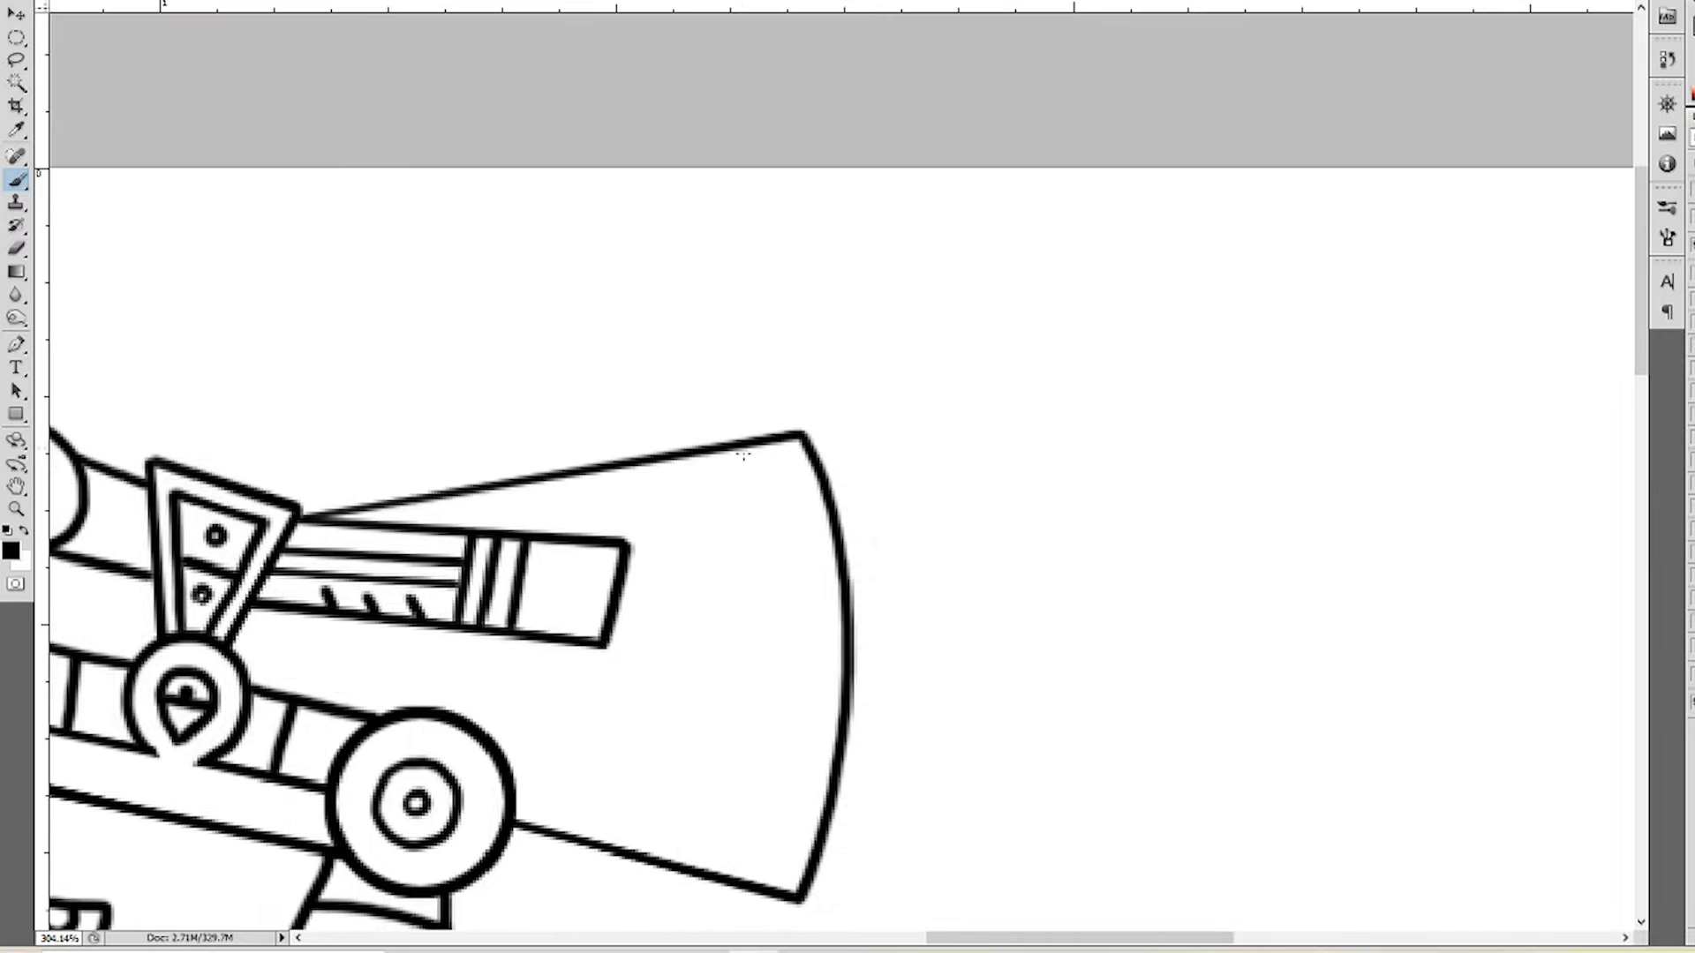
pyautogui.moveTo(755, 448); pyautogui.dragTo(740, 878)
pyautogui.moveTo(694, 455); pyautogui.dragTo(690, 869)
pyautogui.scroll(-3, 1557, 494)
pyautogui.scroll(3, 765, 707)
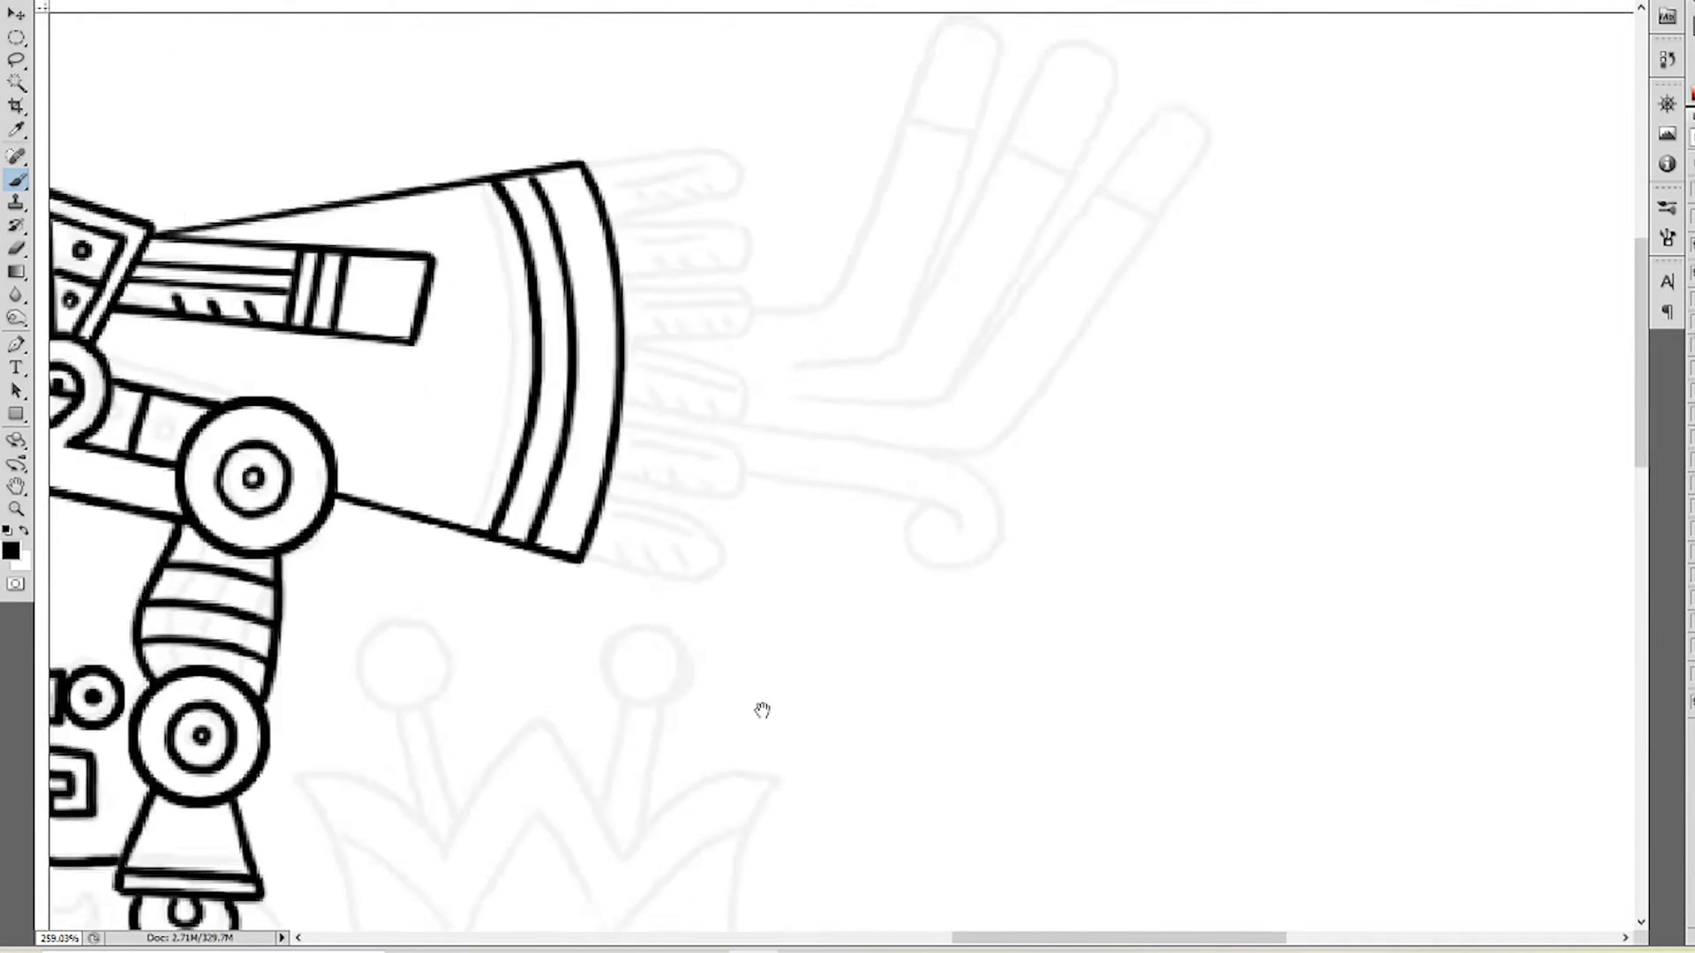
pyautogui.scroll(2, 620, 461)
# Ink the first feather tip at the flare's end with tick marks
pyautogui.moveTo(534, 413)
pyautogui.mouseDown()
pyautogui.moveTo(668, 479)
pyautogui.moveTo(574, 534)
pyautogui.moveTo(565, 757)
pyautogui.moveTo(530, 849)
pyautogui.mouseUp()
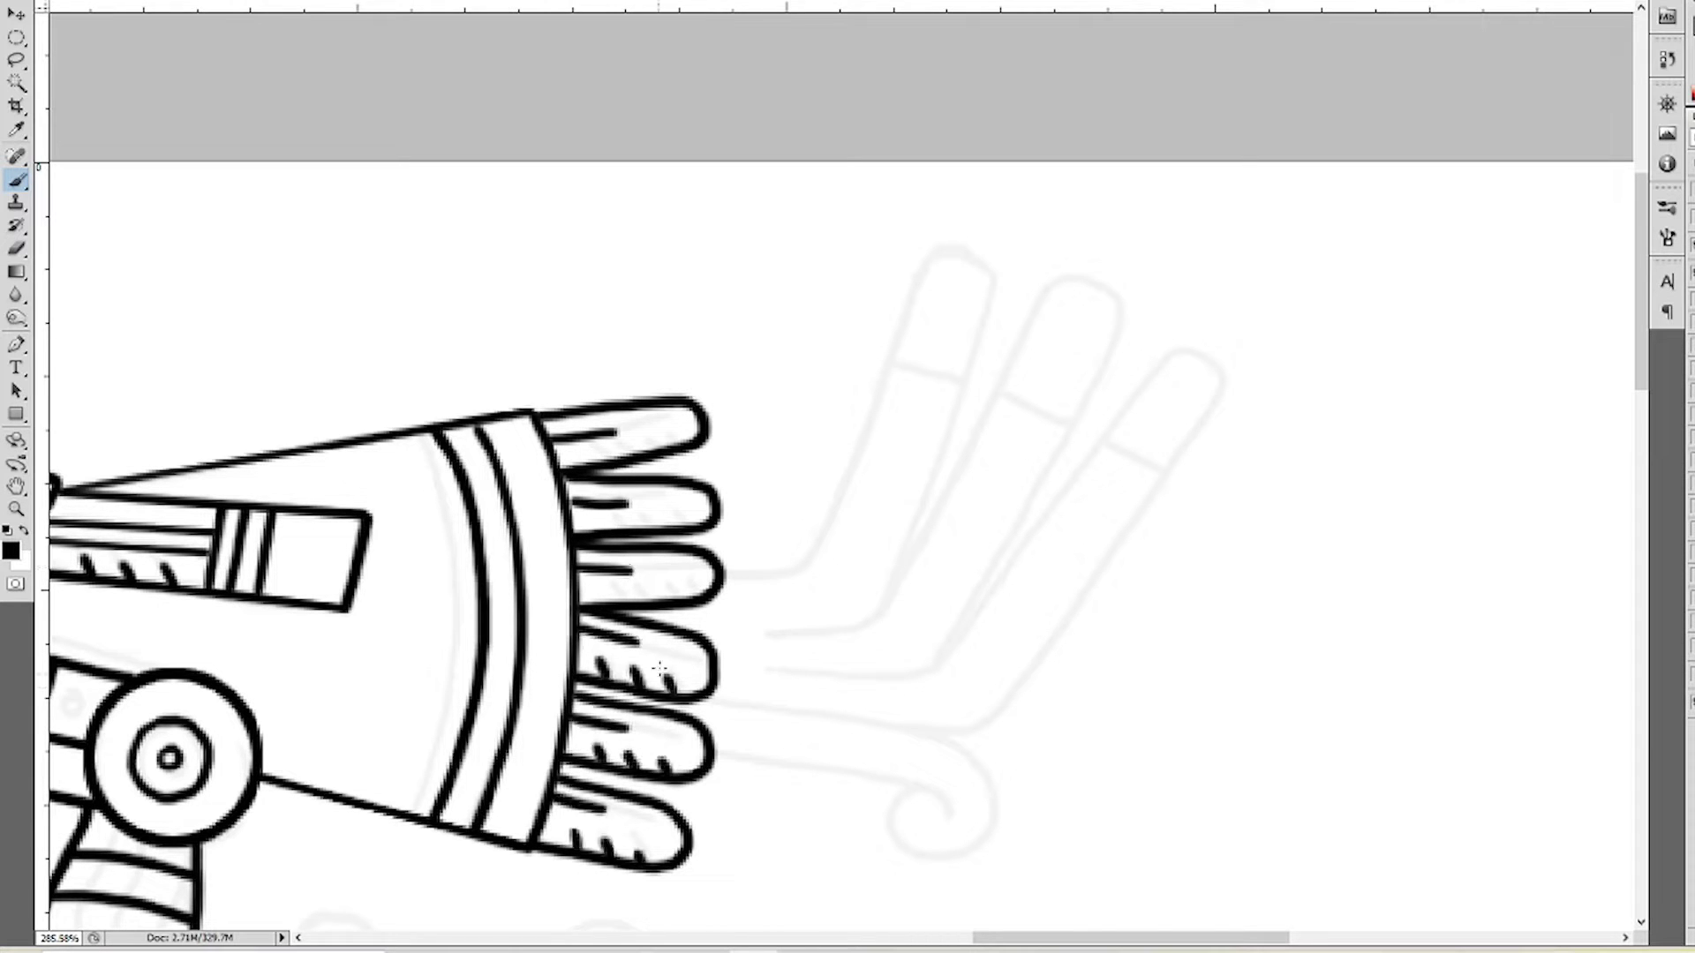
pyautogui.moveTo(587, 446); pyautogui.dragTo(607, 462)
pyautogui.moveTo(627, 441); pyautogui.dragTo(644, 457)
pyautogui.scroll(-5, 636, 455)
pyautogui.scroll(6, 624, 503)
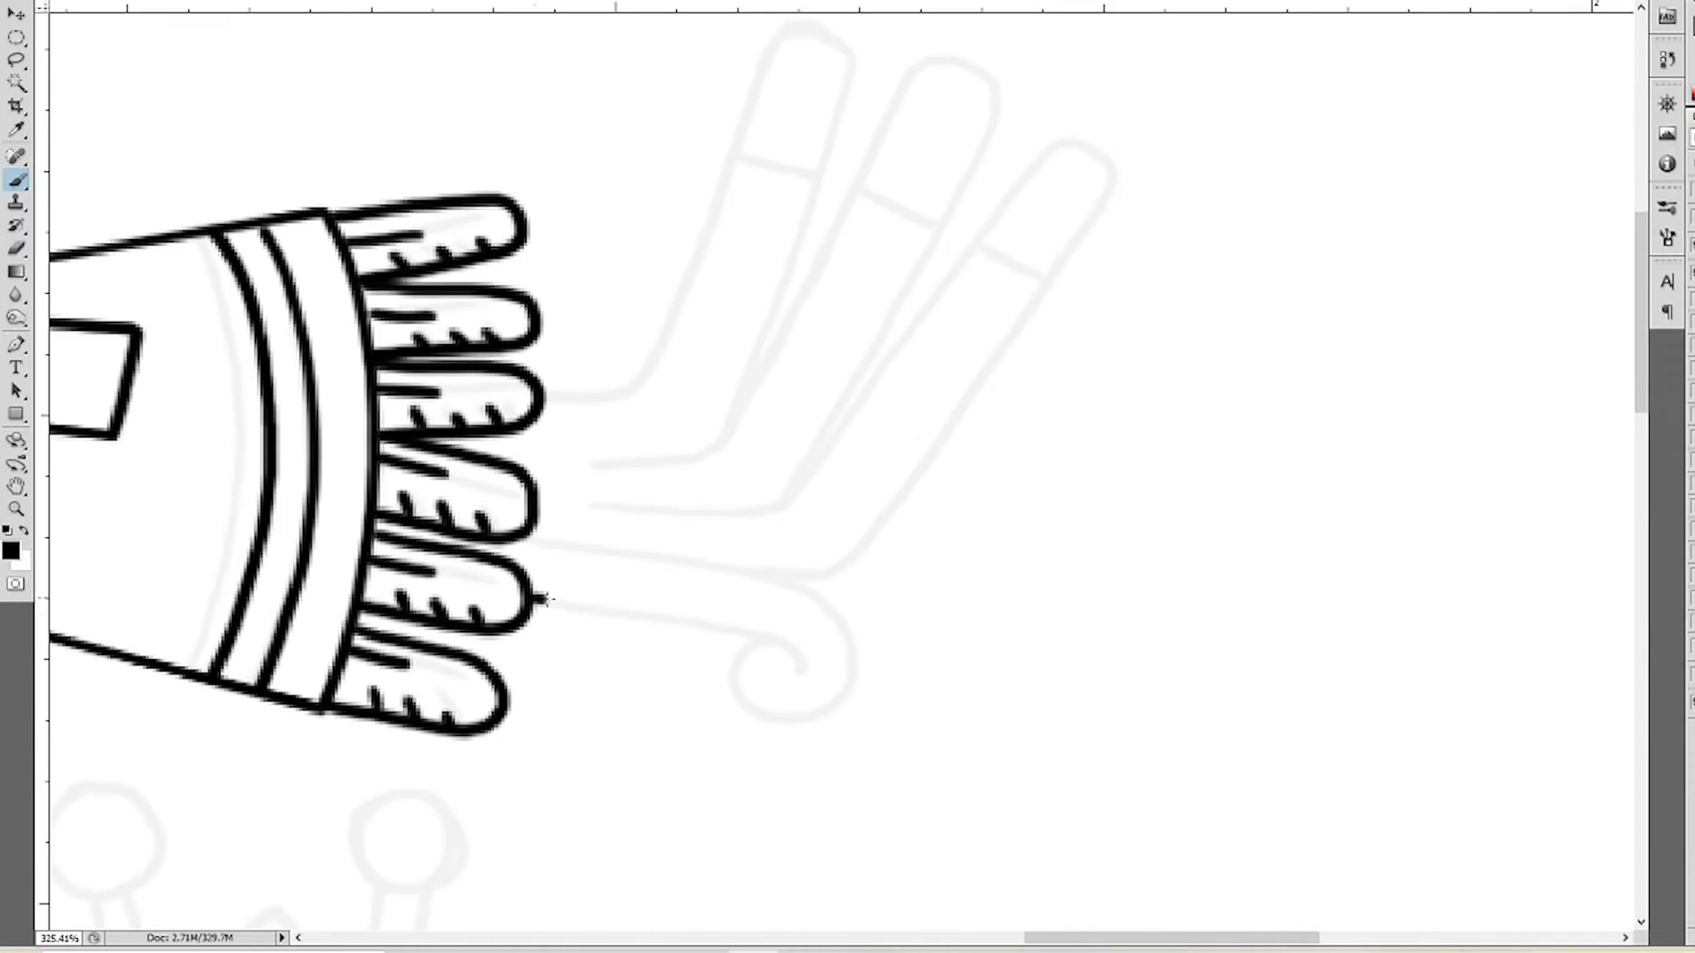
# Ink a hooked stroke and a straight plume ending in a spiral curl
pyautogui.moveTo(532, 600); pyautogui.dragTo(794, 678)
pyautogui.moveTo(529, 540); pyautogui.dragTo(782, 576)
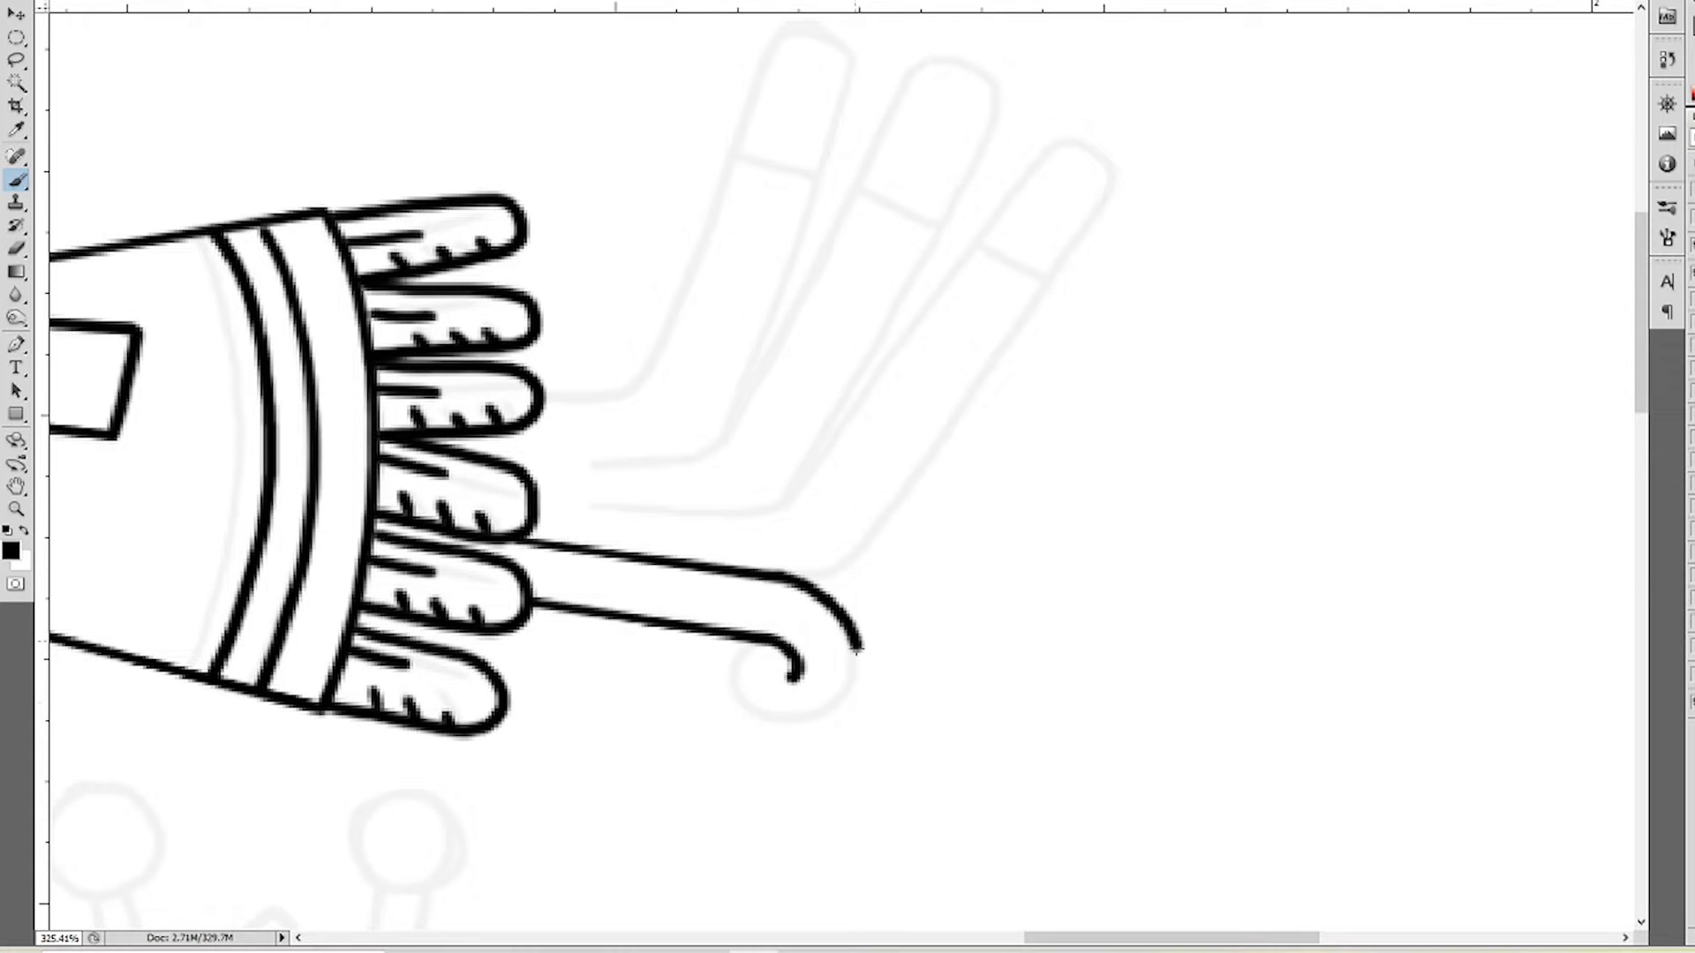
pyautogui.moveTo(857, 649); pyautogui.dragTo(768, 653)
pyautogui.scroll(-5, 756, 474)
pyautogui.scroll(5, 541, 574)
# Ink a straight plume with a parallel edge, rounded tip and crease
pyautogui.moveTo(511, 638)
pyautogui.mouseDown()
pyautogui.moveTo(696, 637)
pyautogui.moveTo(931, 365)
pyautogui.mouseUp()
pyautogui.scroll(2, 967, 349)
pyautogui.moveTo(817, 649)
pyautogui.mouseDown()
pyautogui.moveTo(989, 393)
pyautogui.moveTo(1011, 415)
pyautogui.mouseUp()
pyautogui.moveTo(874, 455); pyautogui.dragTo(943, 490)
# Ink the next curved plume with a rounded tip, then outline the third plume
pyautogui.moveTo(398, 678)
pyautogui.mouseDown()
pyautogui.moveTo(610, 658)
pyautogui.moveTo(434, 678)
pyautogui.mouseUp()
pyautogui.hotkey('ctrl', 'z')
pyautogui.moveTo(643, 578); pyautogui.dragTo(786, 285)
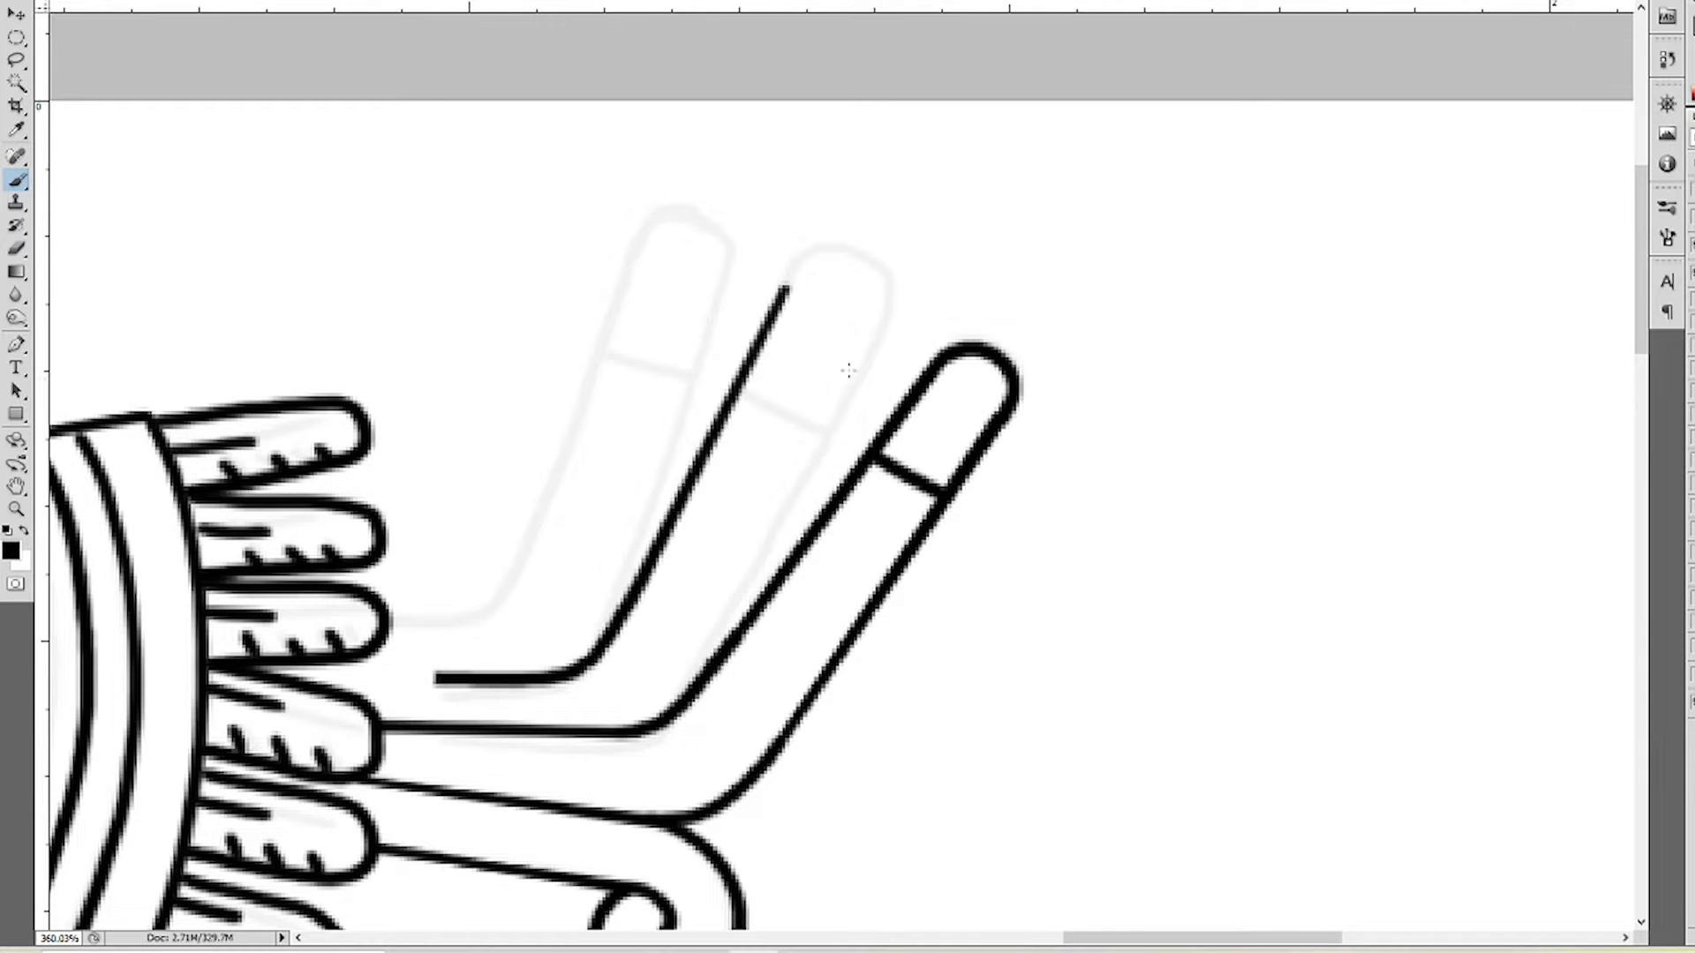
pyautogui.moveTo(883, 323); pyautogui.dragTo(706, 661)
pyautogui.moveTo(794, 274); pyautogui.dragTo(882, 322)
pyautogui.scroll(-1, 843, 432)
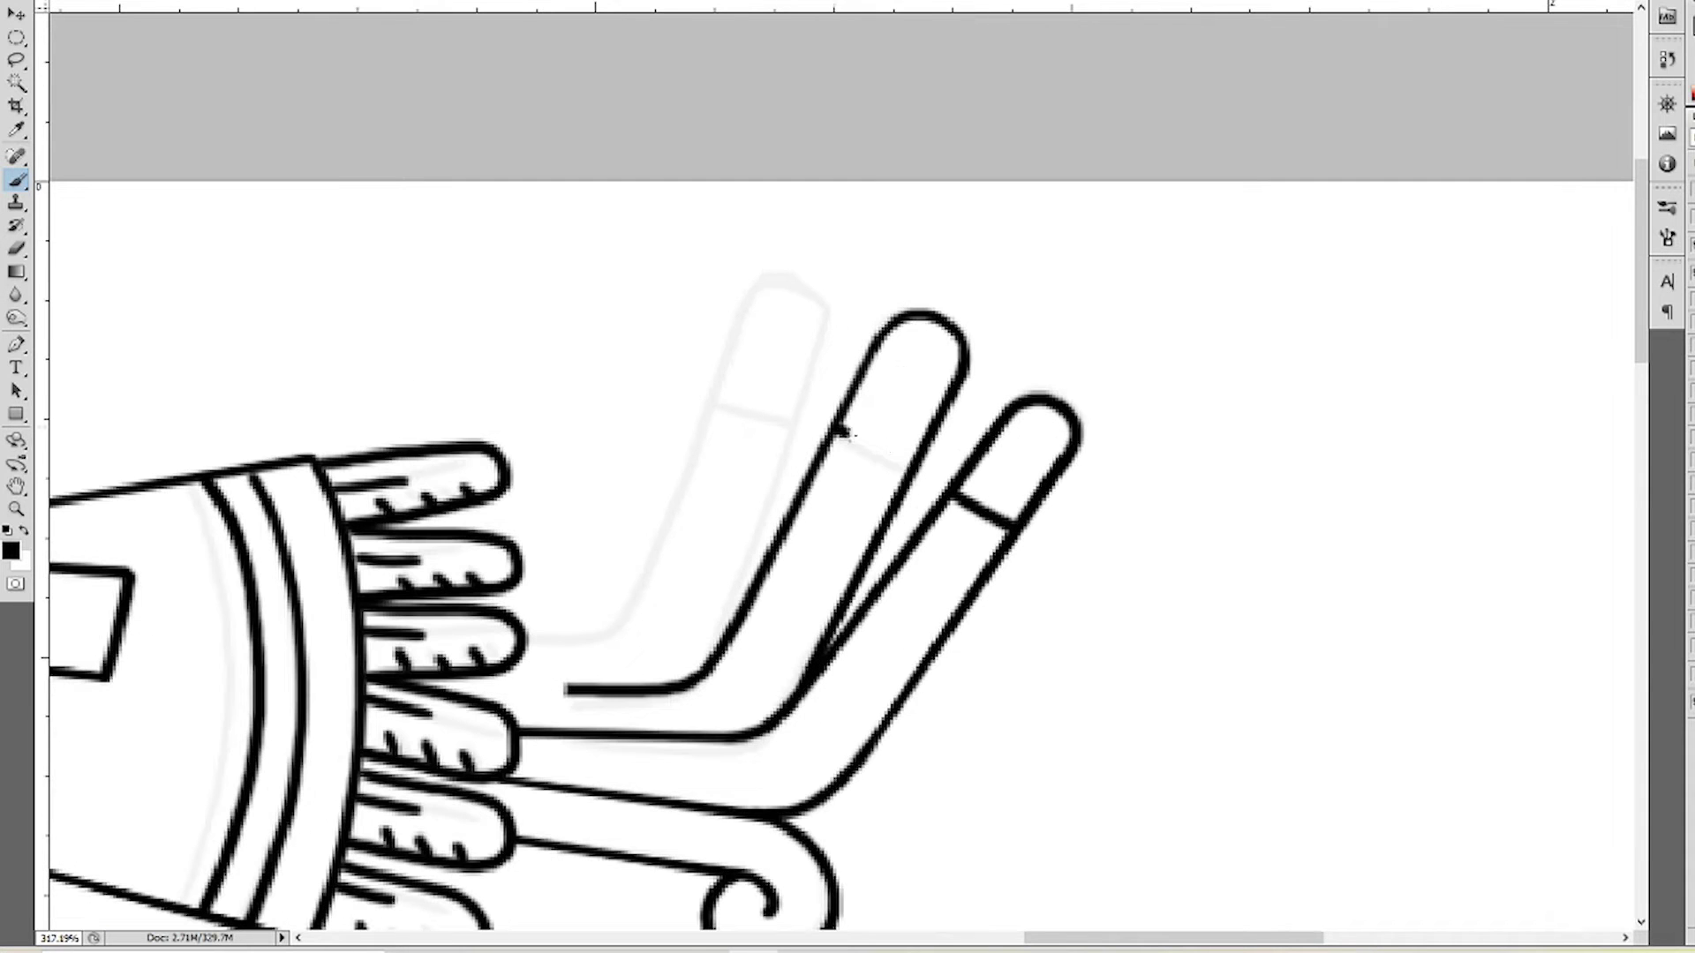
pyautogui.moveTo(620, 623)
pyautogui.mouseDown()
pyautogui.moveTo(738, 310)
pyautogui.moveTo(816, 375)
pyautogui.moveTo(701, 662)
pyautogui.mouseUp()
# Add the crease on the third plume and ink the wavy collar band below the face
pyautogui.moveTo(713, 402); pyautogui.dragTo(792, 432)
pyautogui.hotkey('ctrl', '0')
pyautogui.scroll(2, 832, 465)
pyautogui.scroll(2, 832, 465)
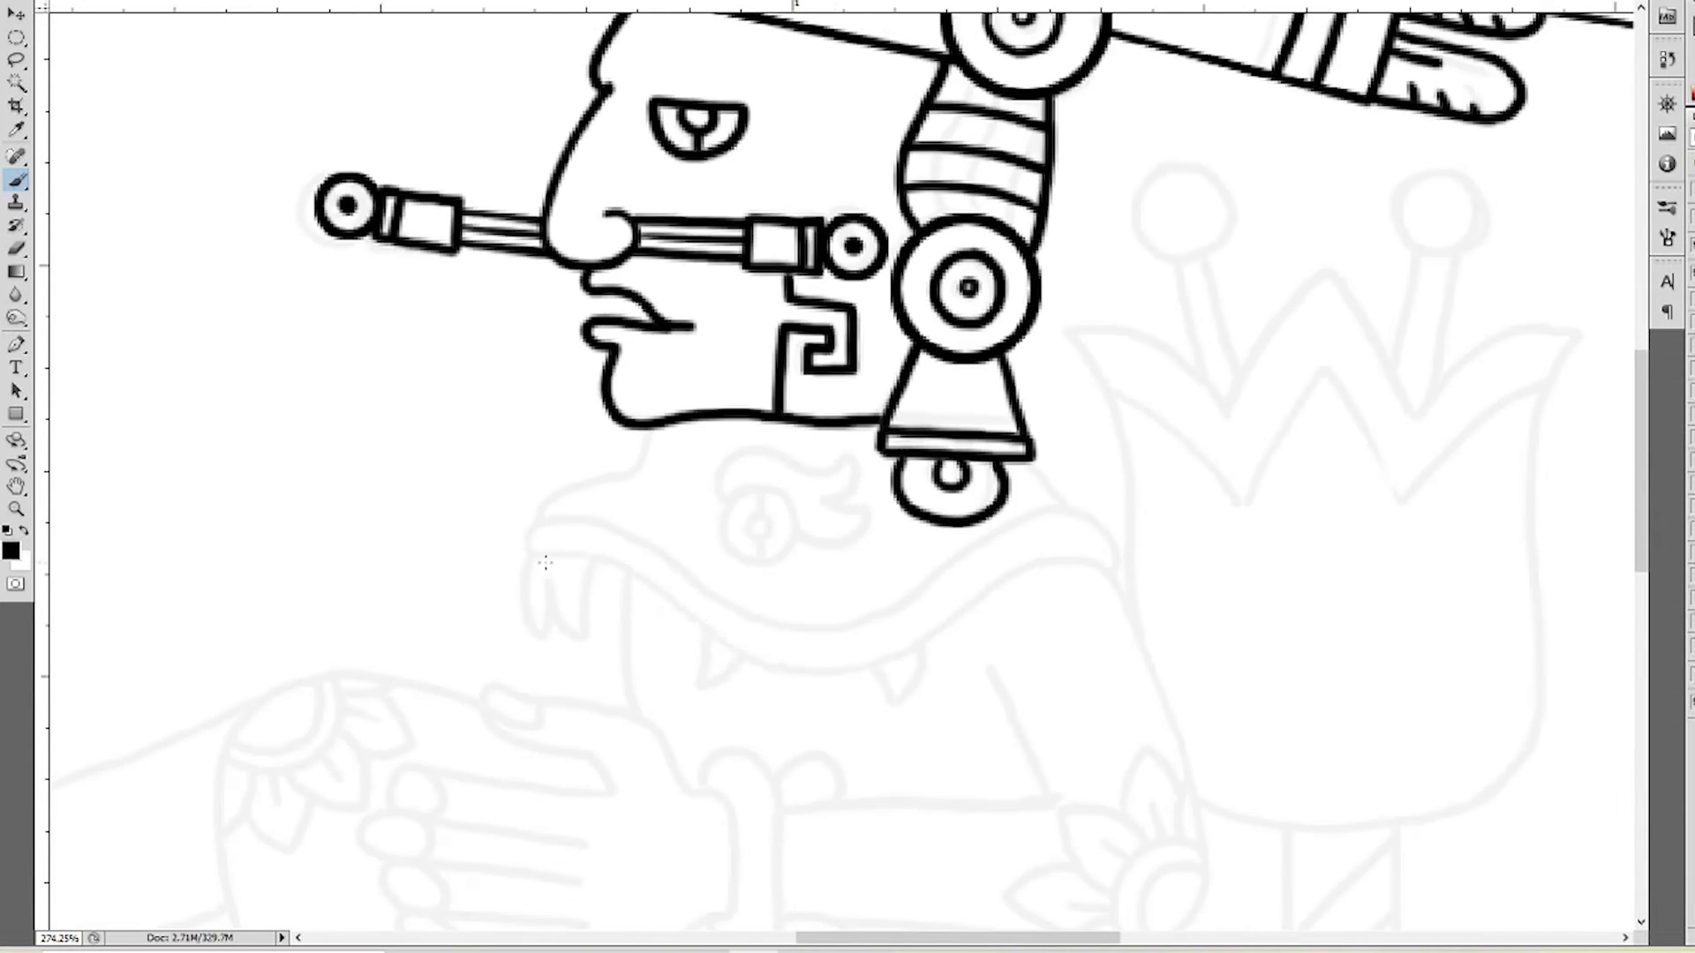
pyautogui.moveTo(531, 553)
pyautogui.mouseDown()
pyautogui.moveTo(889, 664)
pyautogui.moveTo(1116, 578)
pyautogui.moveTo(869, 628)
pyautogui.moveTo(1117, 576)
pyautogui.mouseUp()
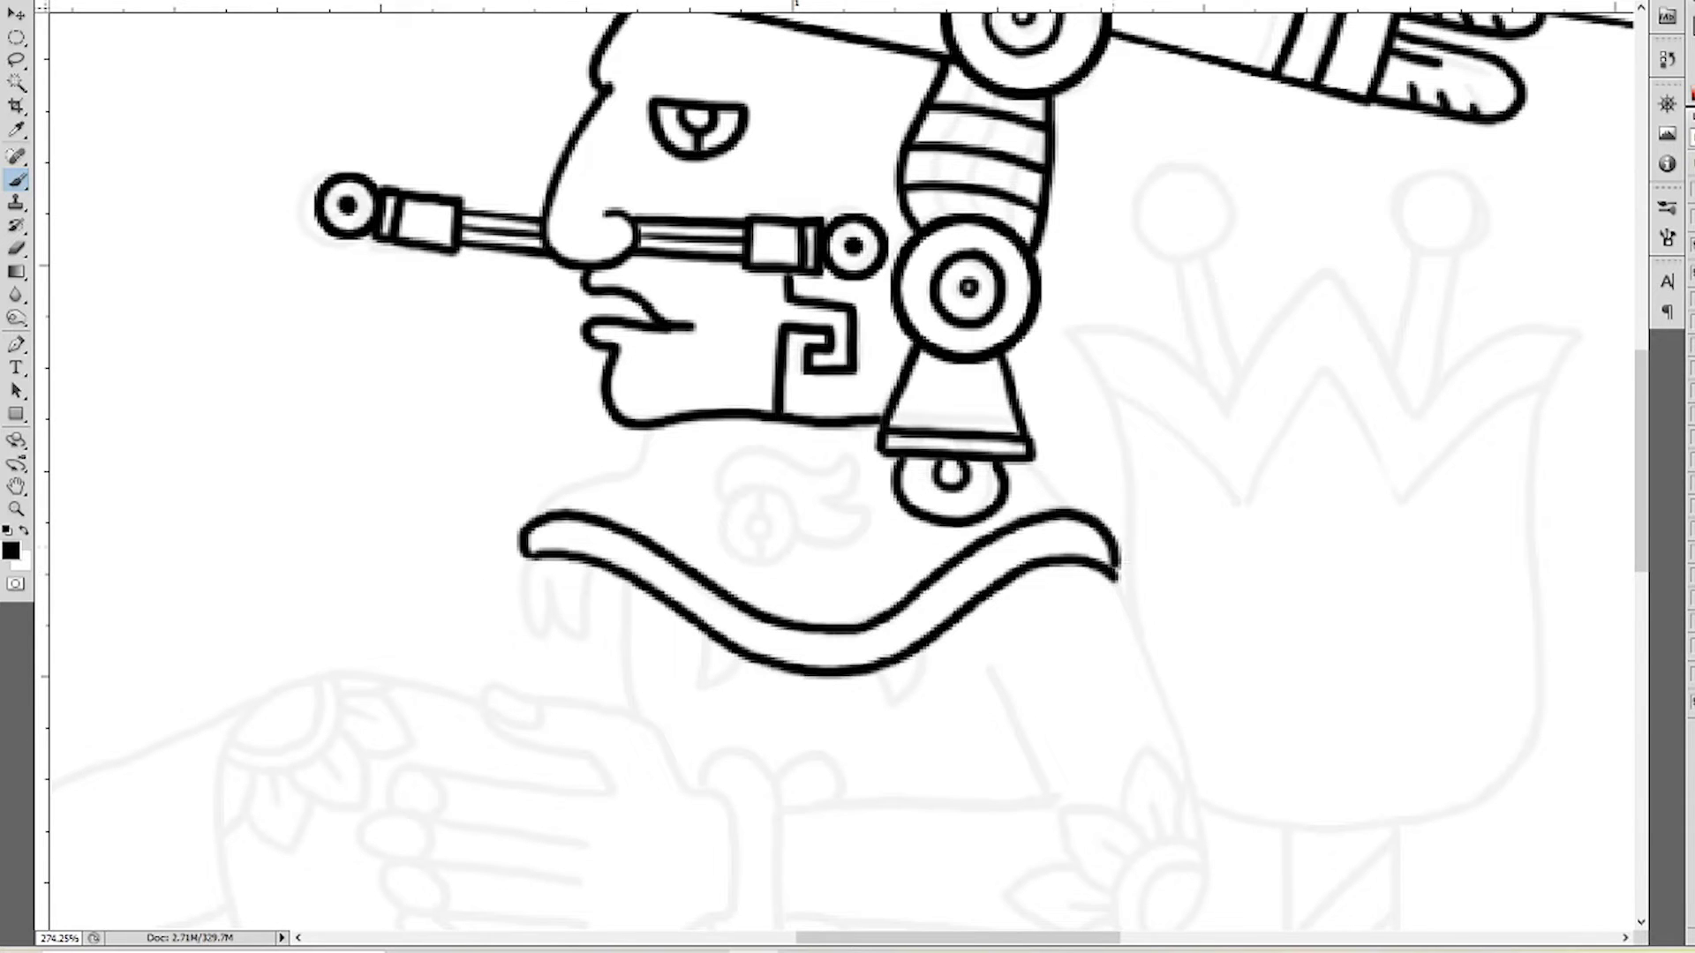
pyautogui.scroll(2, 761, 553)
# Ink the serpent's eye circle, the swirl around it and the head's upper contour
pyautogui.moveTo(759, 569); pyautogui.dragTo(761, 556)
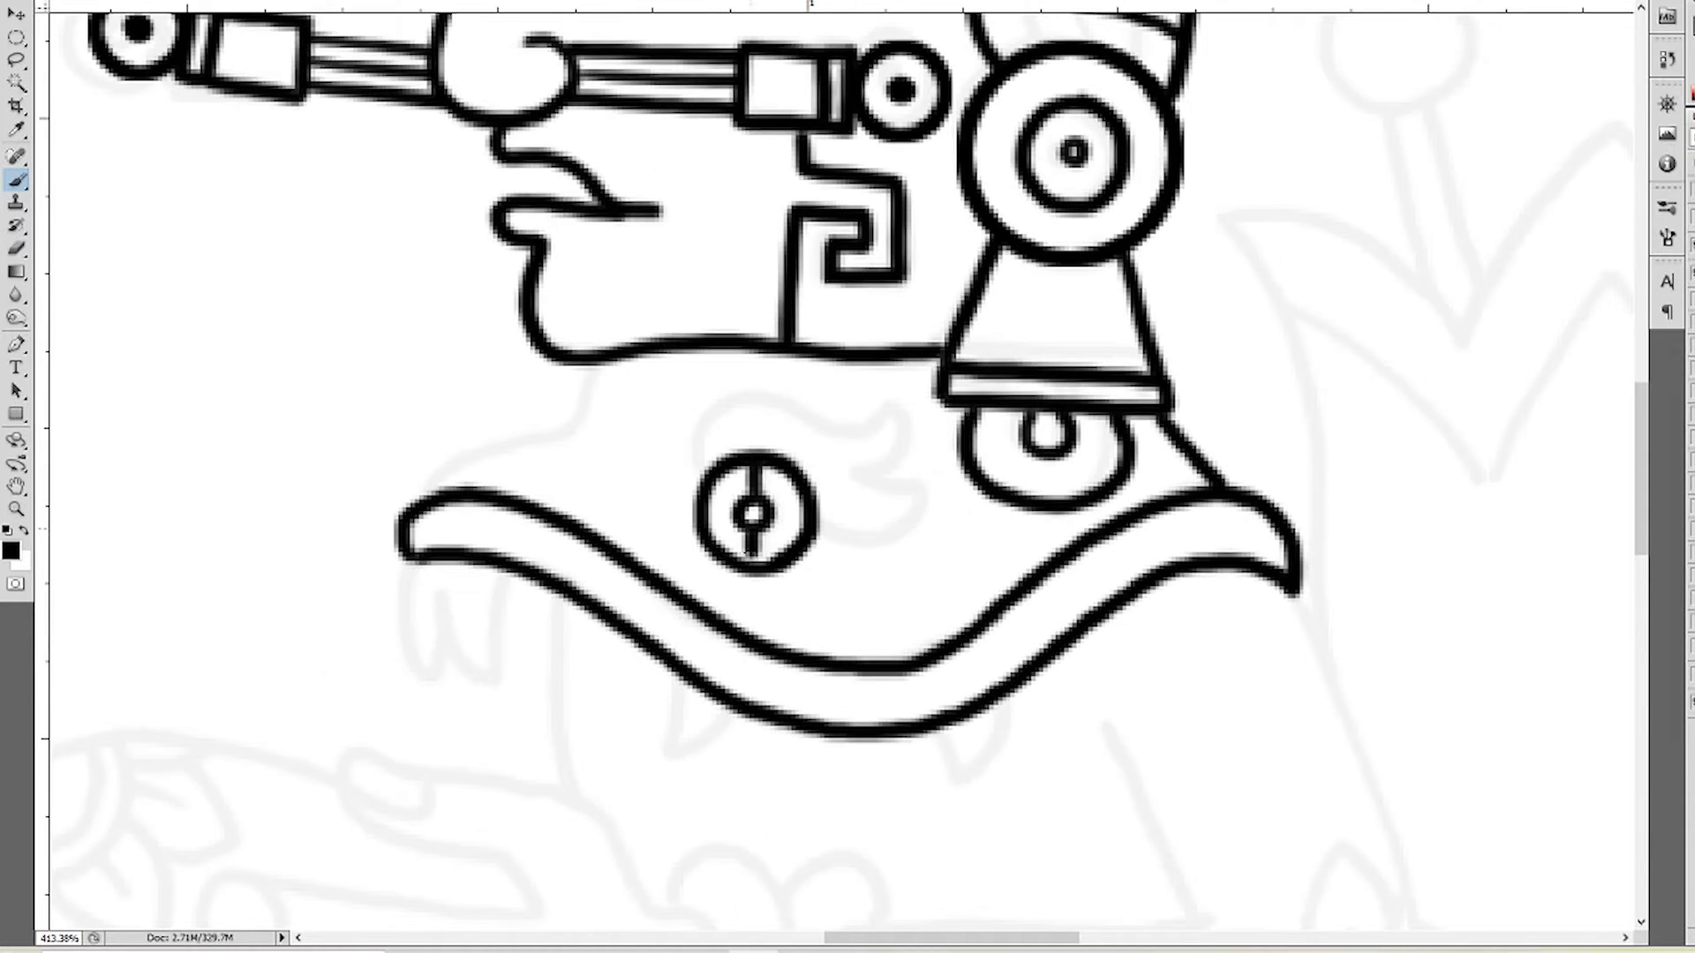
pyautogui.moveTo(703, 472)
pyautogui.mouseDown()
pyautogui.moveTo(922, 491)
pyautogui.moveTo(814, 537)
pyautogui.mouseUp()
pyautogui.moveTo(426, 495); pyautogui.dragTo(591, 415)
pyautogui.scroll(-2, 591, 415)
pyautogui.scroll(2, 539, 424)
# Add three fangs hanging below the collar band
pyautogui.moveTo(607, 574); pyautogui.dragTo(551, 590)
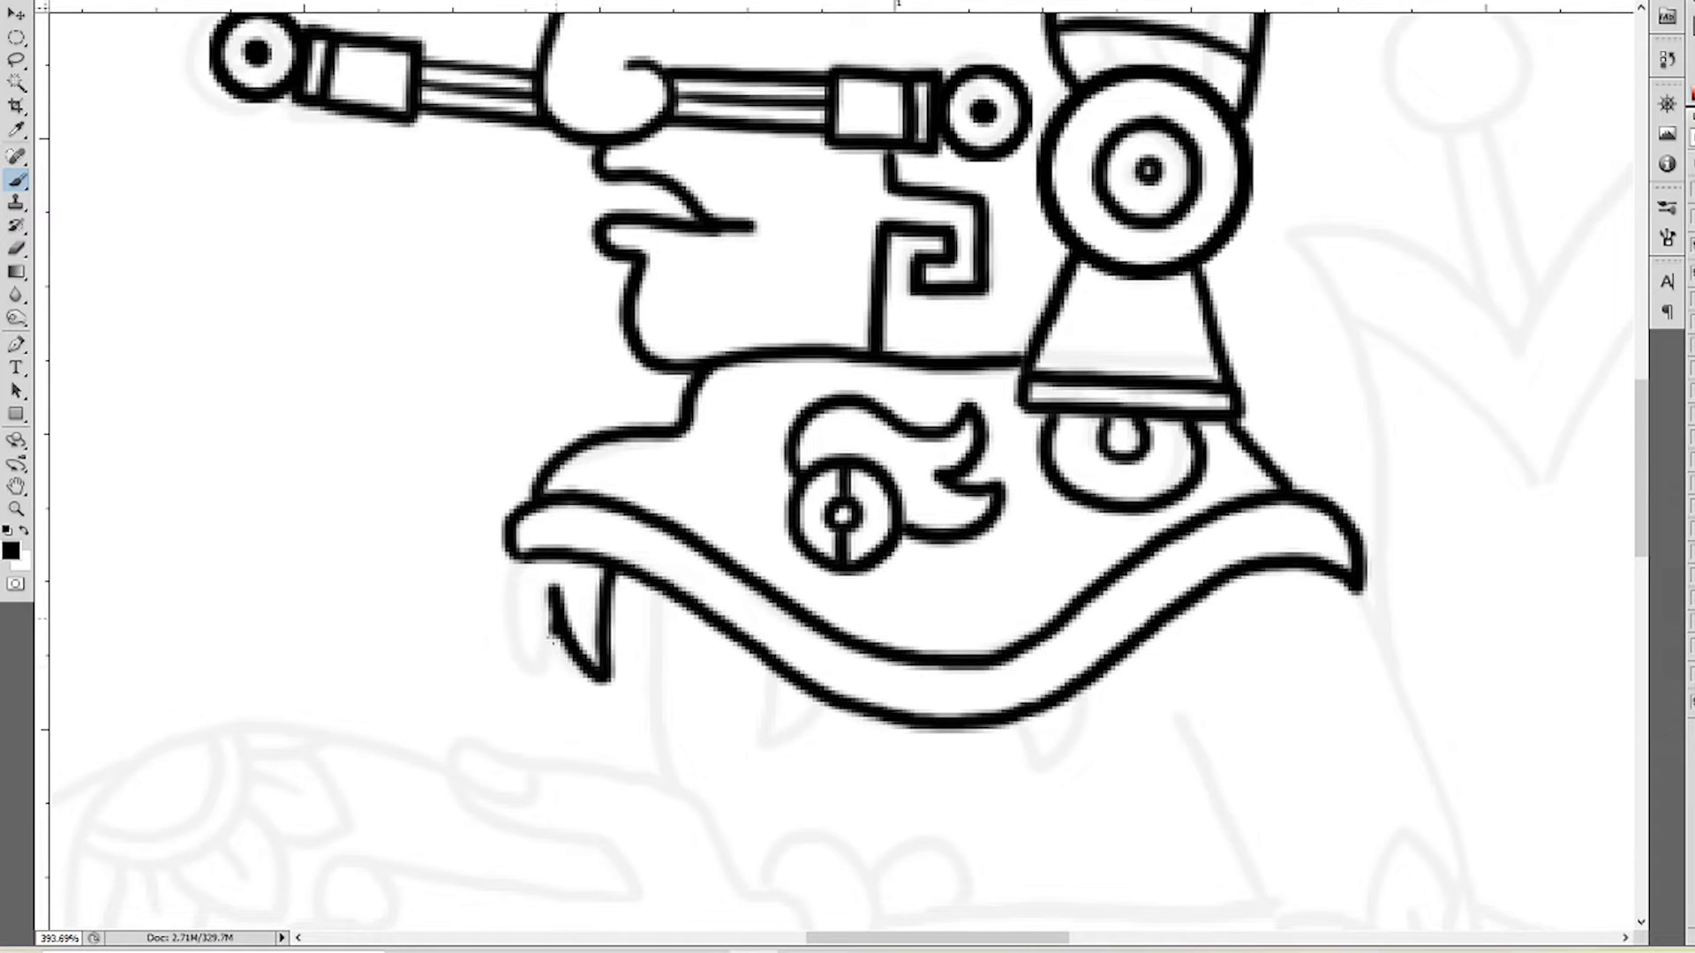
pyautogui.scroll(-2, 554, 642)
pyautogui.moveTo(704, 637); pyautogui.dragTo(755, 643)
pyautogui.moveTo(900, 658); pyautogui.dragTo(954, 657)
pyautogui.scroll(-3, 855, 693)
# Ink the arm flower's inner ring with a left leaf and a veined upper leaf
pyautogui.scroll(3, 855, 694)
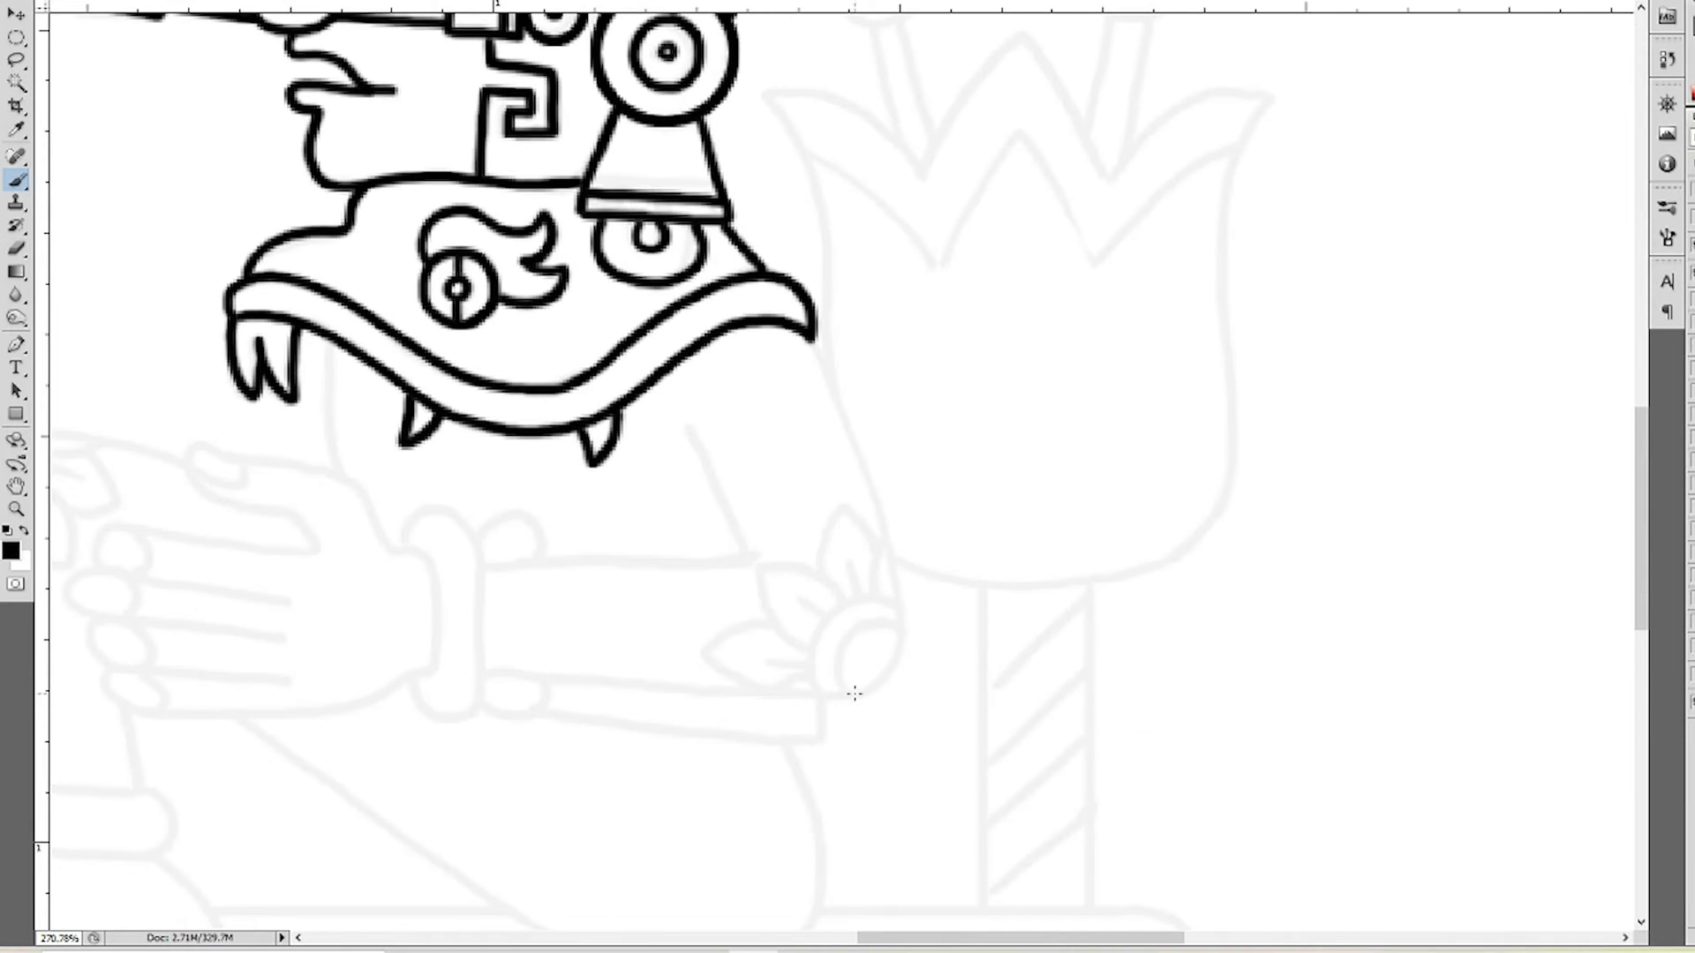
pyautogui.scroll(1, 883, 653)
pyautogui.moveTo(849, 705)
pyautogui.mouseDown()
pyautogui.moveTo(904, 635)
pyautogui.moveTo(834, 631)
pyautogui.mouseUp()
pyautogui.moveTo(817, 618)
pyautogui.mouseDown()
pyautogui.moveTo(847, 578)
pyautogui.moveTo(900, 609)
pyautogui.mouseUp()
pyautogui.moveTo(870, 609); pyautogui.dragTo(896, 563)
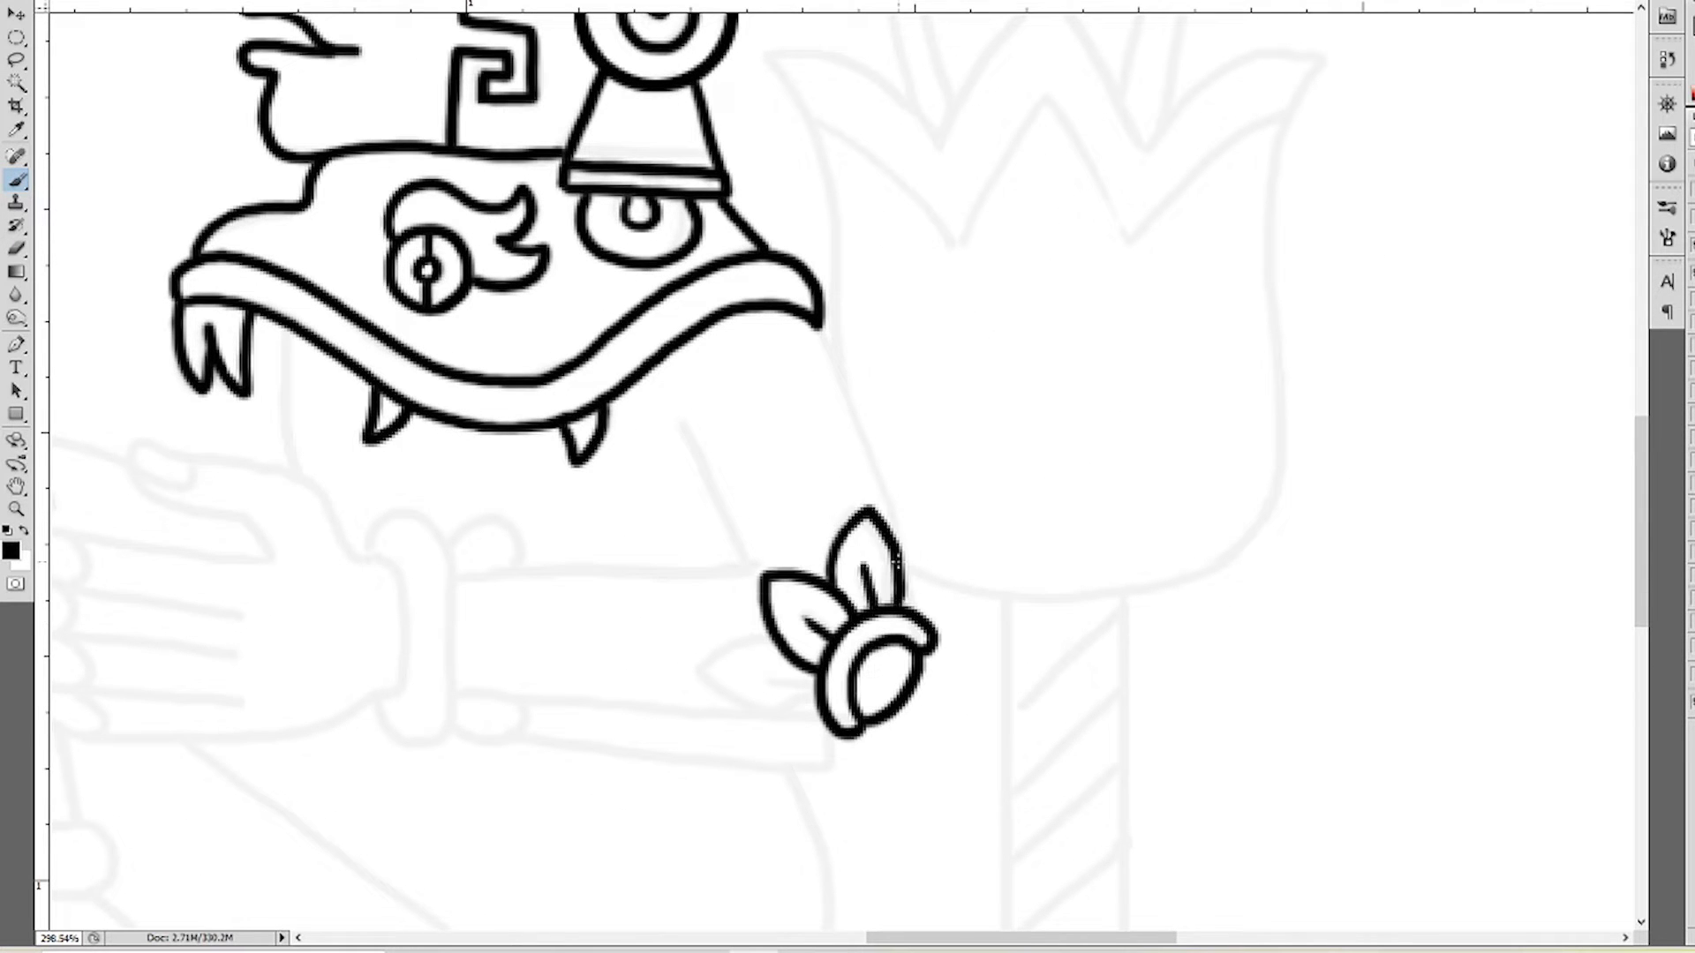
# Ink the arm's diagonal edges and the forearm's upper and lower edges to the flower
pyautogui.moveTo(822, 340); pyautogui.dragTo(909, 543)
pyautogui.moveTo(680, 419); pyautogui.dragTo(751, 565)
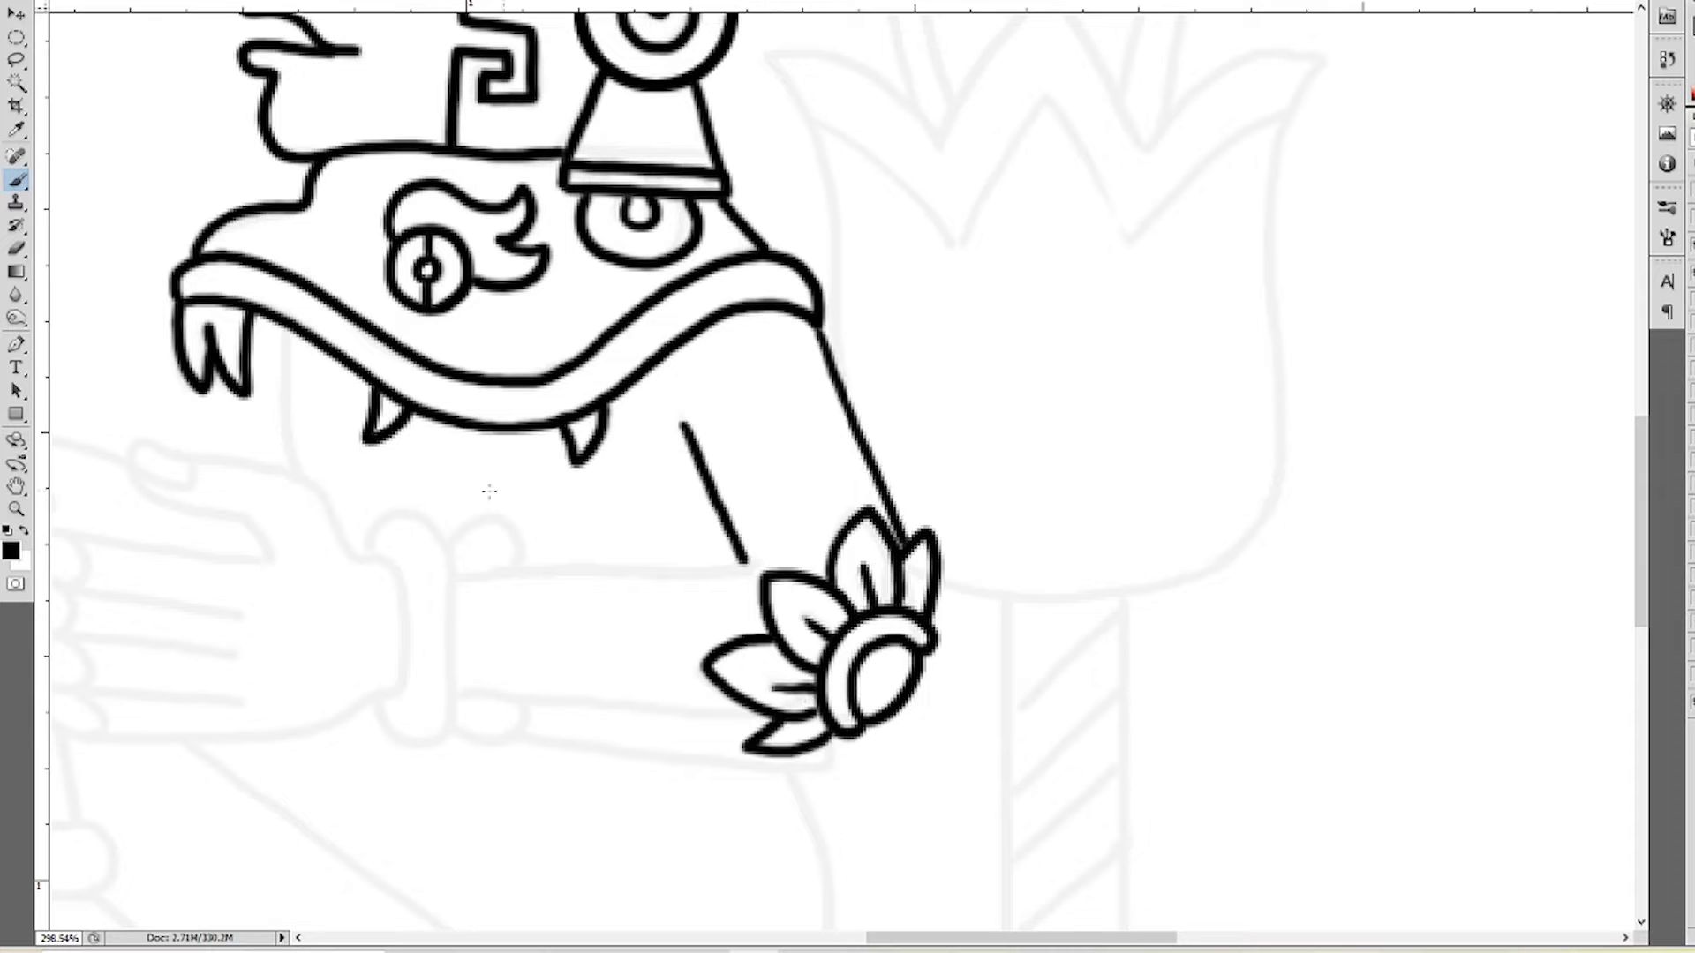
pyautogui.moveTo(455, 572); pyautogui.dragTo(752, 556)
pyautogui.moveTo(452, 688); pyautogui.dragTo(764, 713)
pyautogui.moveTo(71, 409)
pyautogui.mouseDown()
pyautogui.moveTo(460, 365)
pyautogui.moveTo(775, 508)
pyautogui.mouseUp()
# Ink the thumb, finger outlines and a redrawn lower palm curve to the wrist
pyautogui.moveTo(433, 484); pyautogui.dragTo(658, 510)
pyautogui.moveTo(629, 566); pyautogui.dragTo(433, 485)
pyautogui.moveTo(621, 611)
pyautogui.mouseDown()
pyautogui.moveTo(406, 538)
pyautogui.moveTo(622, 651)
pyautogui.mouseUp()
pyautogui.moveTo(446, 637); pyautogui.dragTo(635, 689)
pyautogui.moveTo(631, 688); pyautogui.dragTo(752, 649)
pyautogui.hotkey('ctrl', 'z')
pyautogui.moveTo(632, 688); pyautogui.dragTo(786, 640)
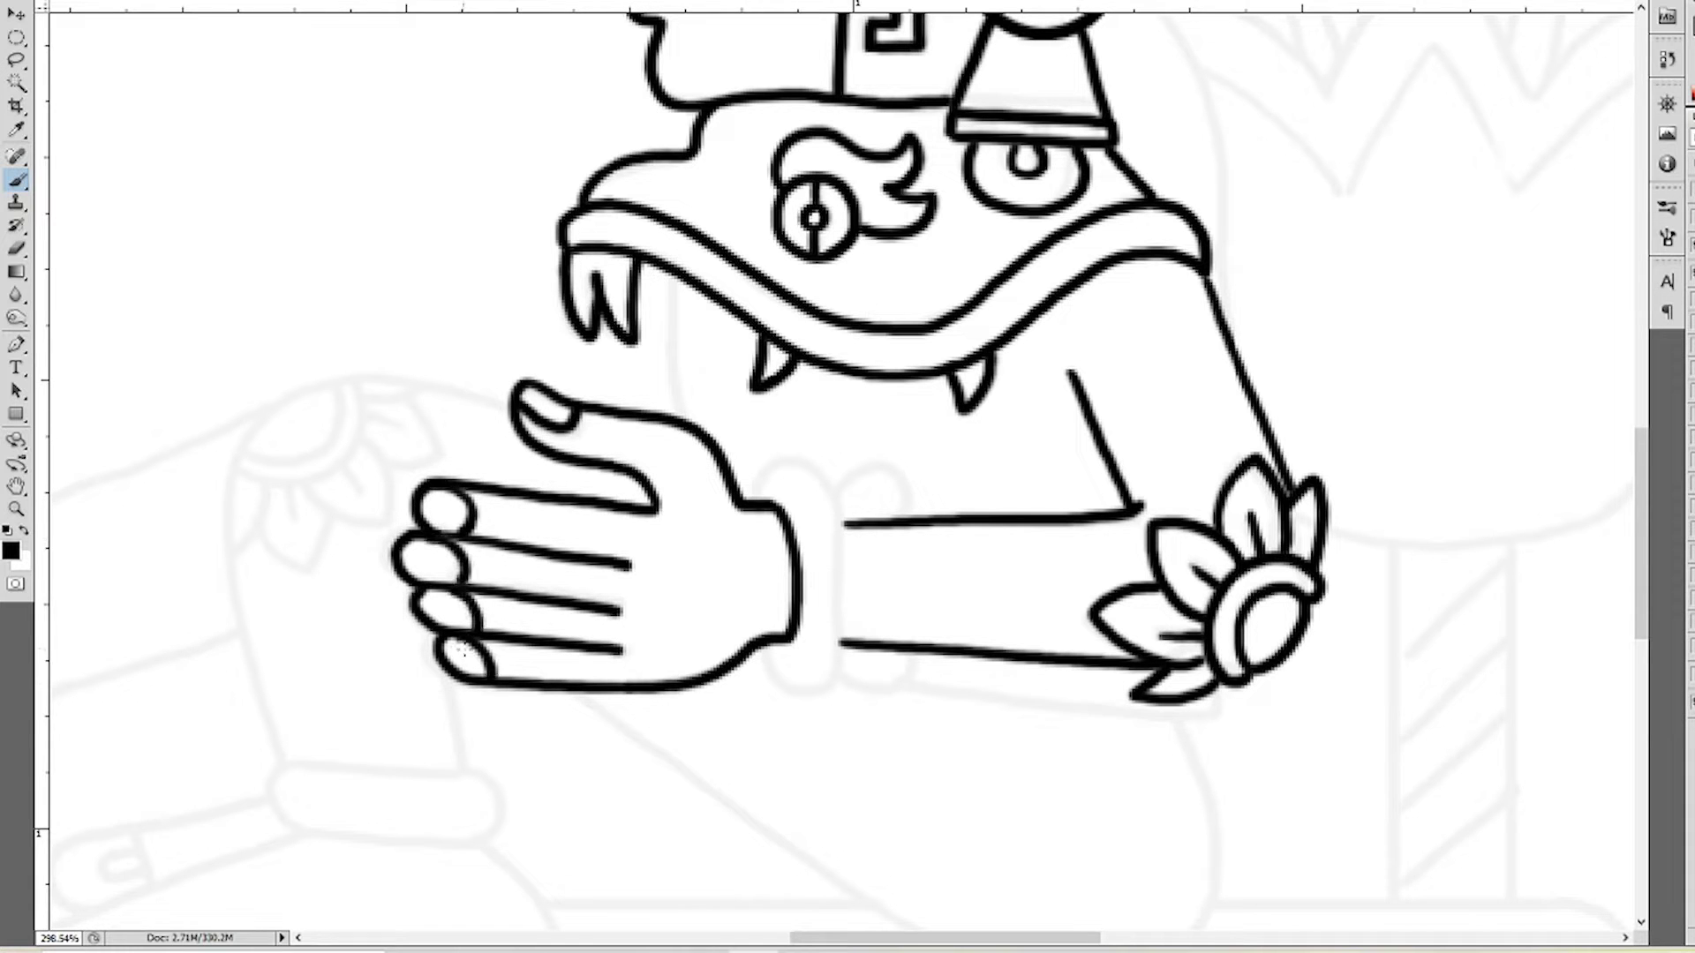
# Ink the wrist cuff and the forearm's lower edge
pyautogui.moveTo(761, 507); pyautogui.dragTo(766, 667)
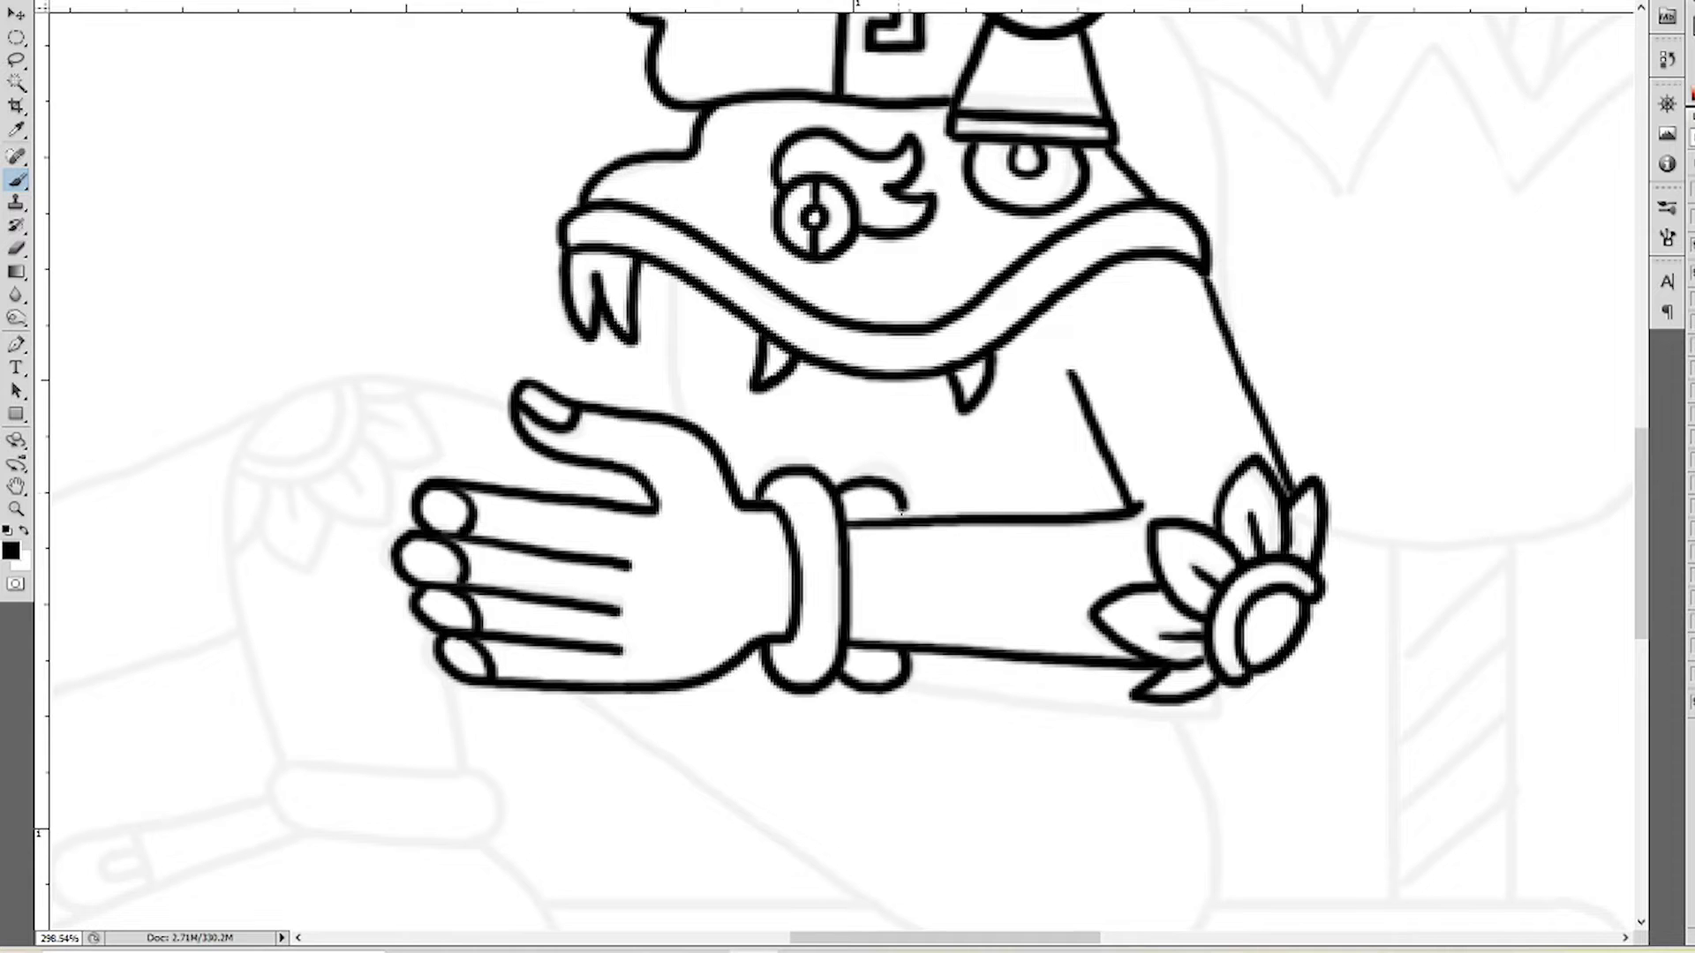
pyautogui.scroll(-2, 883, 529)
pyautogui.scroll(-2, 883, 530)
pyautogui.scroll(4, 971, 530)
pyautogui.moveTo(874, 543); pyautogui.dragTo(1183, 578)
pyautogui.scroll(-2, 1157, 593)
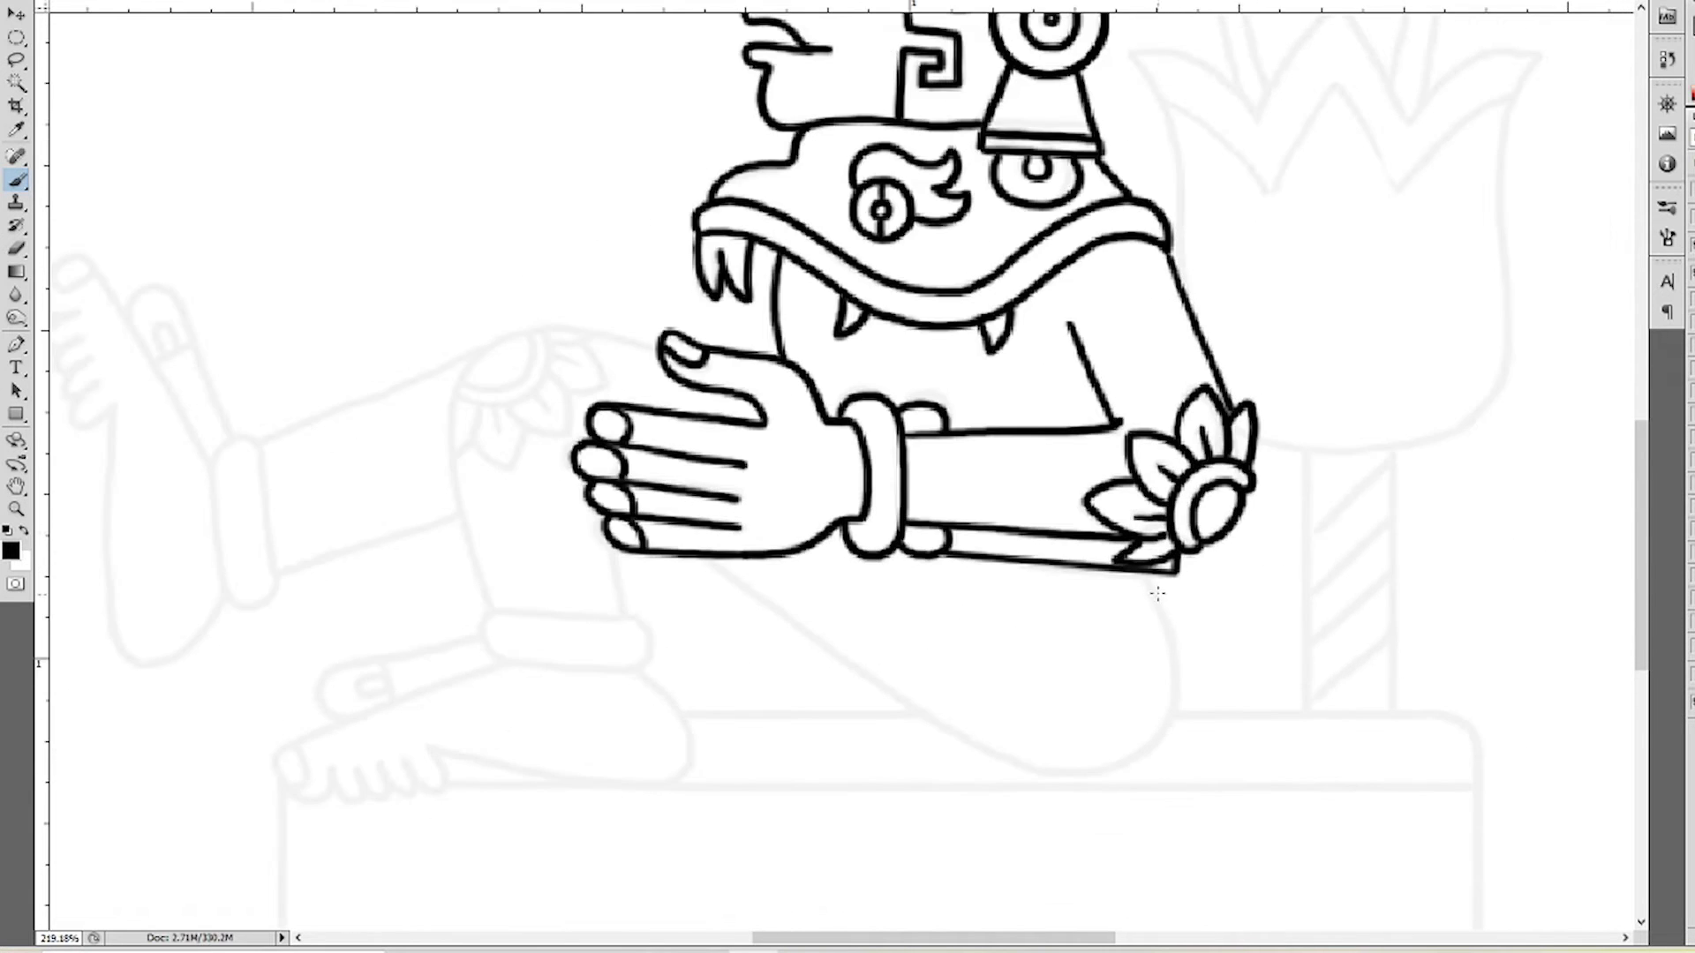
pyautogui.scroll(2, 1157, 594)
# Ink the folded leg's long curve and the ankle band's top and bottom edges
pyautogui.moveTo(331, 437); pyautogui.dragTo(900, 481)
pyautogui.moveTo(480, 505); pyautogui.dragTo(1128, 581)
pyautogui.moveTo(719, 610); pyautogui.dragTo(901, 620)
pyautogui.moveTo(731, 678); pyautogui.dragTo(889, 684)
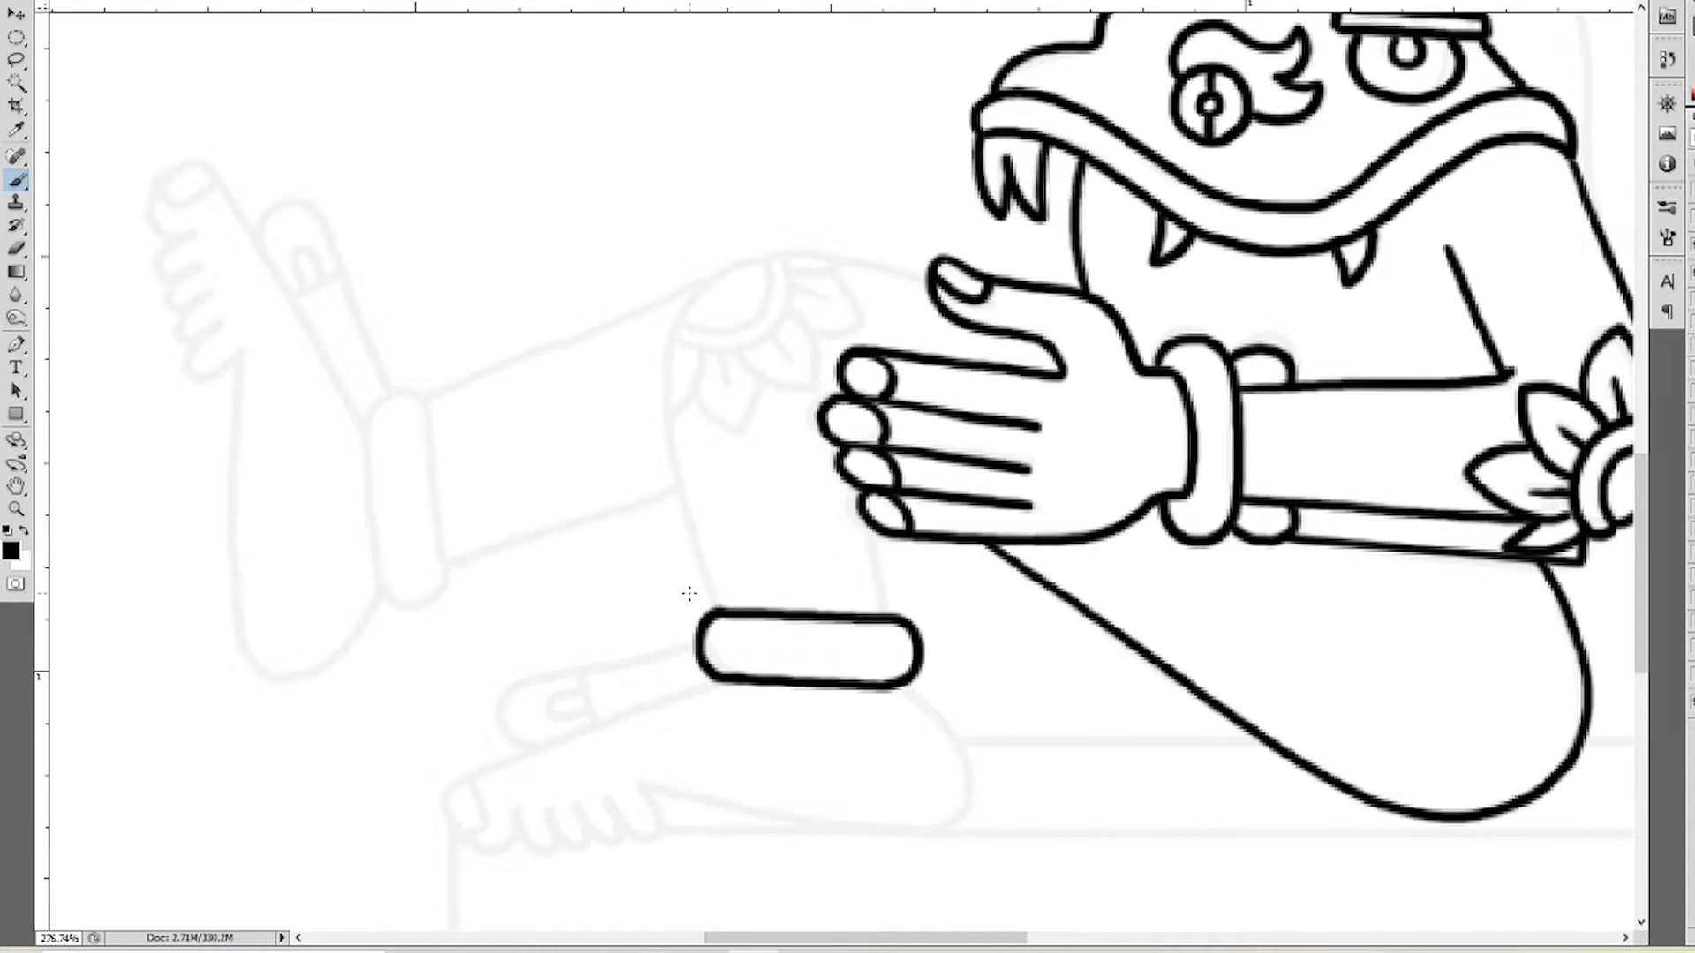
# Ink the foot with its toes, sole, heel curve and the sandal strap
pyautogui.moveTo(651, 794)
pyautogui.mouseDown()
pyautogui.moveTo(568, 635)
pyautogui.moveTo(825, 529)
pyautogui.mouseUp()
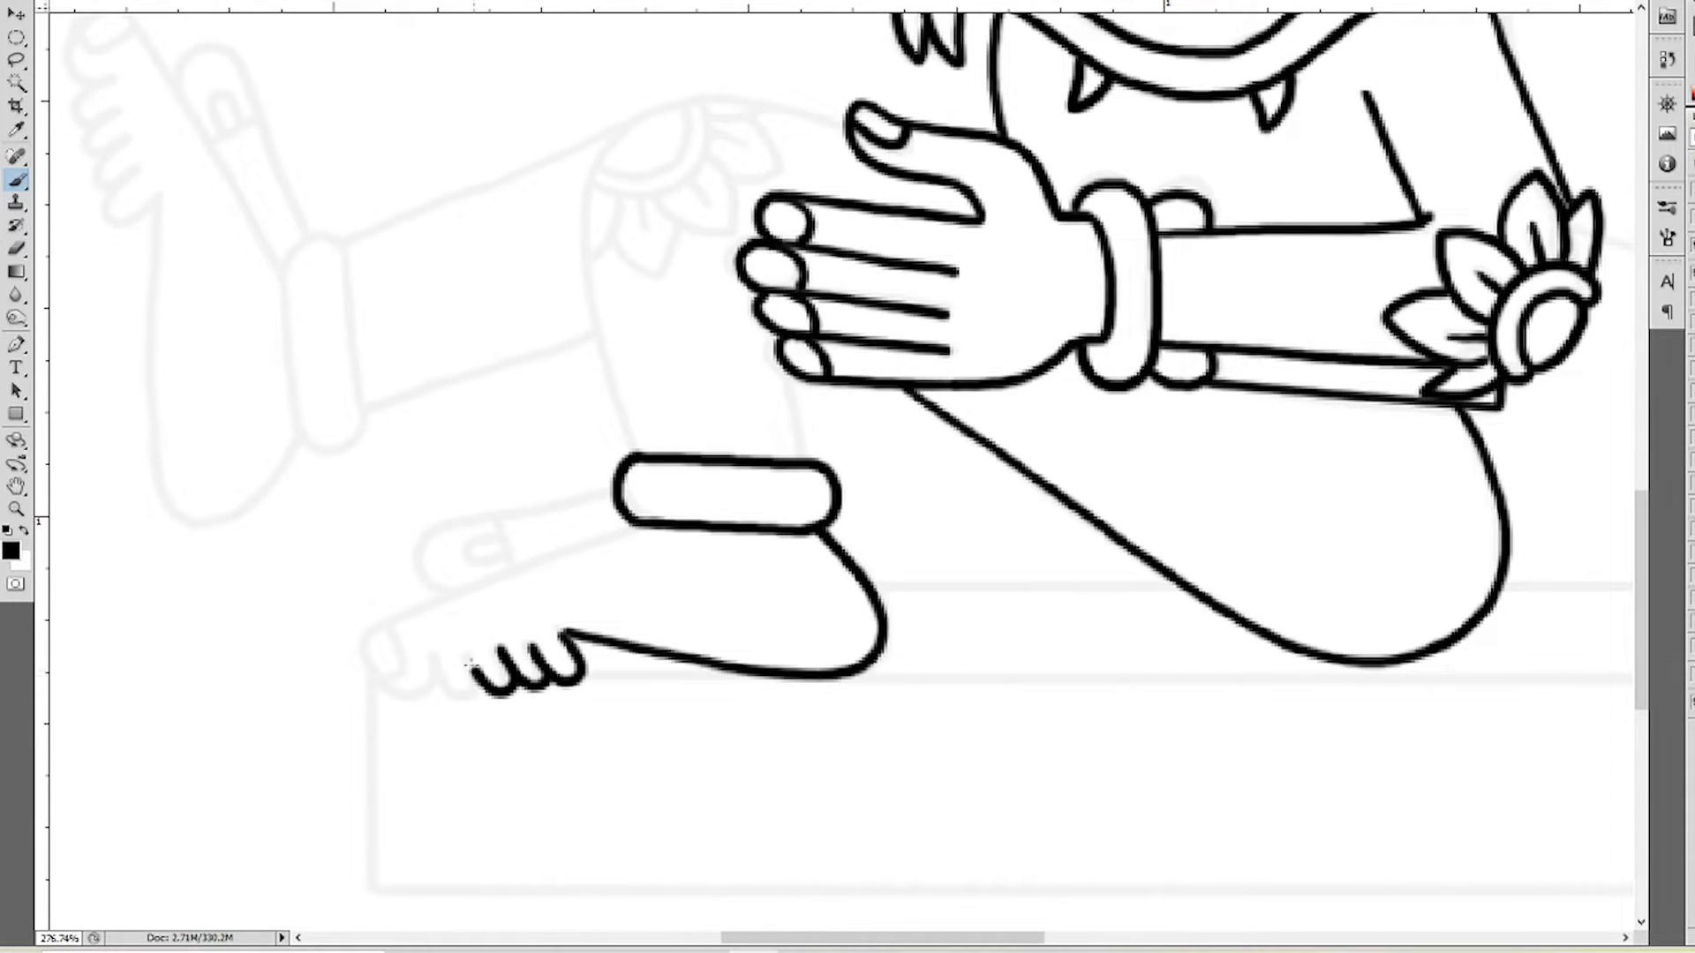
pyautogui.moveTo(470, 664); pyautogui.dragTo(443, 662)
pyautogui.moveTo(580, 525); pyautogui.dragTo(1152, 618)
pyautogui.moveTo(1020, 781)
pyautogui.mouseDown()
pyautogui.moveTo(1202, 618)
pyautogui.moveTo(1015, 684)
pyautogui.mouseUp()
pyautogui.moveTo(1073, 607); pyautogui.dragTo(1088, 657)
# Ink a closed crescent and a petal for the knee flower
pyautogui.scroll(-3, 1118, 558)
pyautogui.scroll(4, 618, 397)
pyautogui.moveTo(569, 464); pyautogui.dragTo(737, 415)
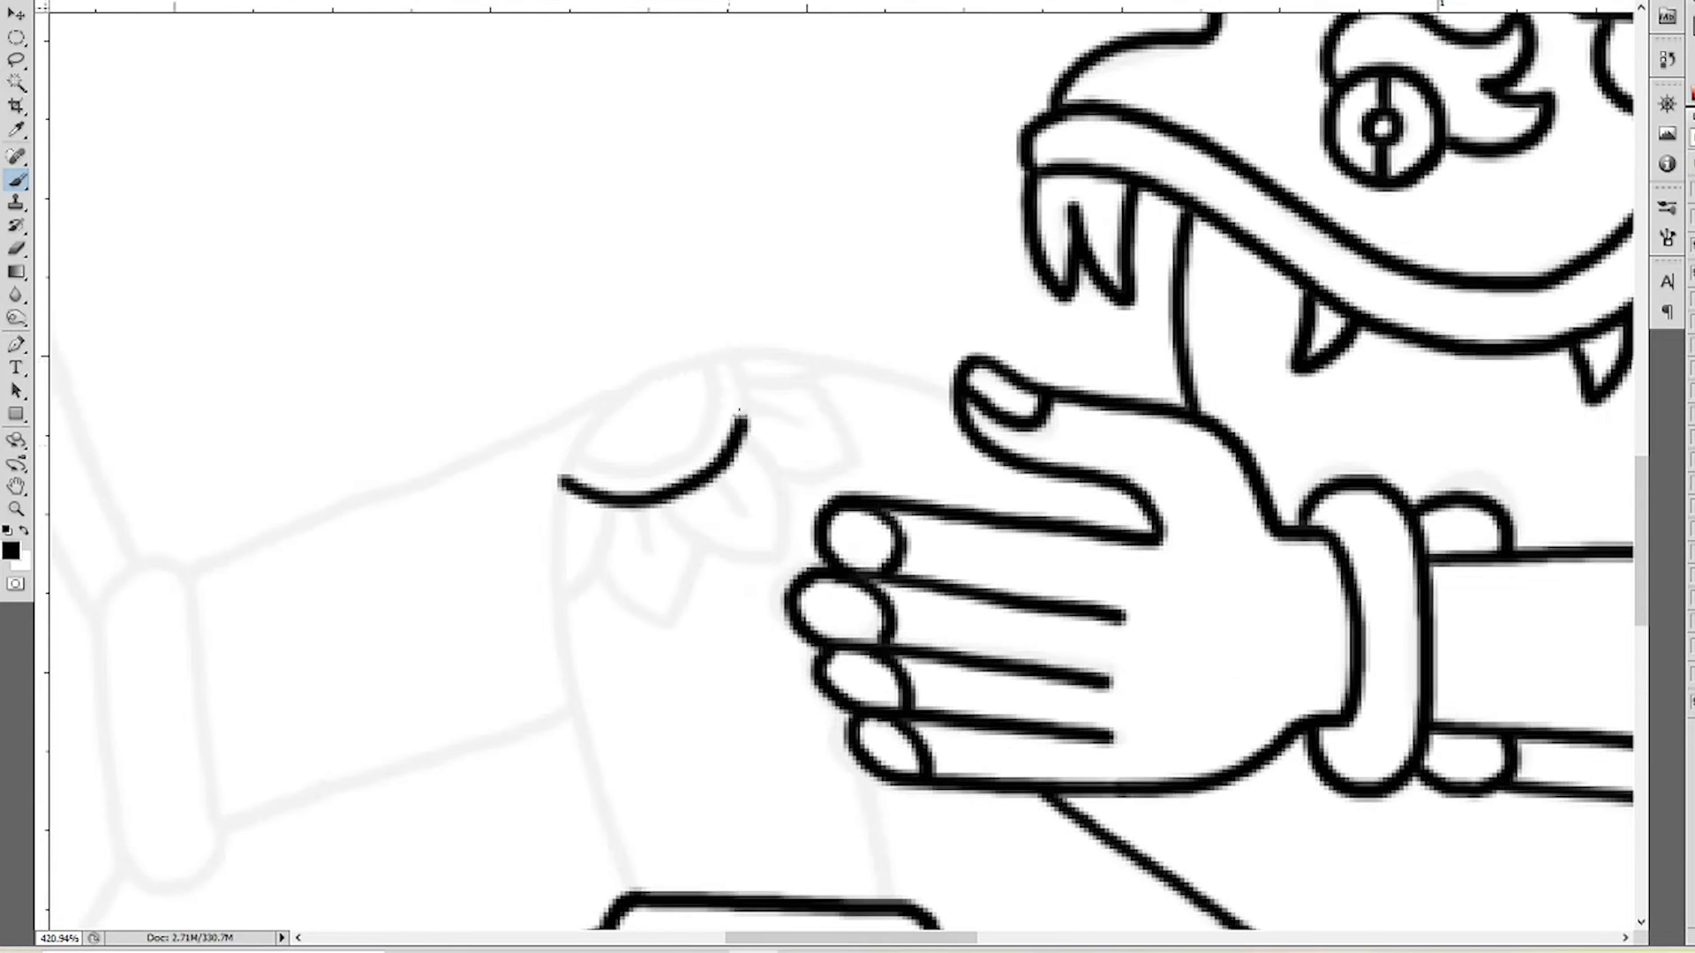
pyautogui.moveTo(733, 344)
pyautogui.mouseDown()
pyautogui.moveTo(578, 455)
pyautogui.moveTo(724, 345)
pyautogui.mouseUp()
pyautogui.moveTo(662, 508); pyautogui.dragTo(746, 437)
# Duplicate the finished foot and rotate the copy into place at upper left
pyautogui.scroll(-5, 746, 476)
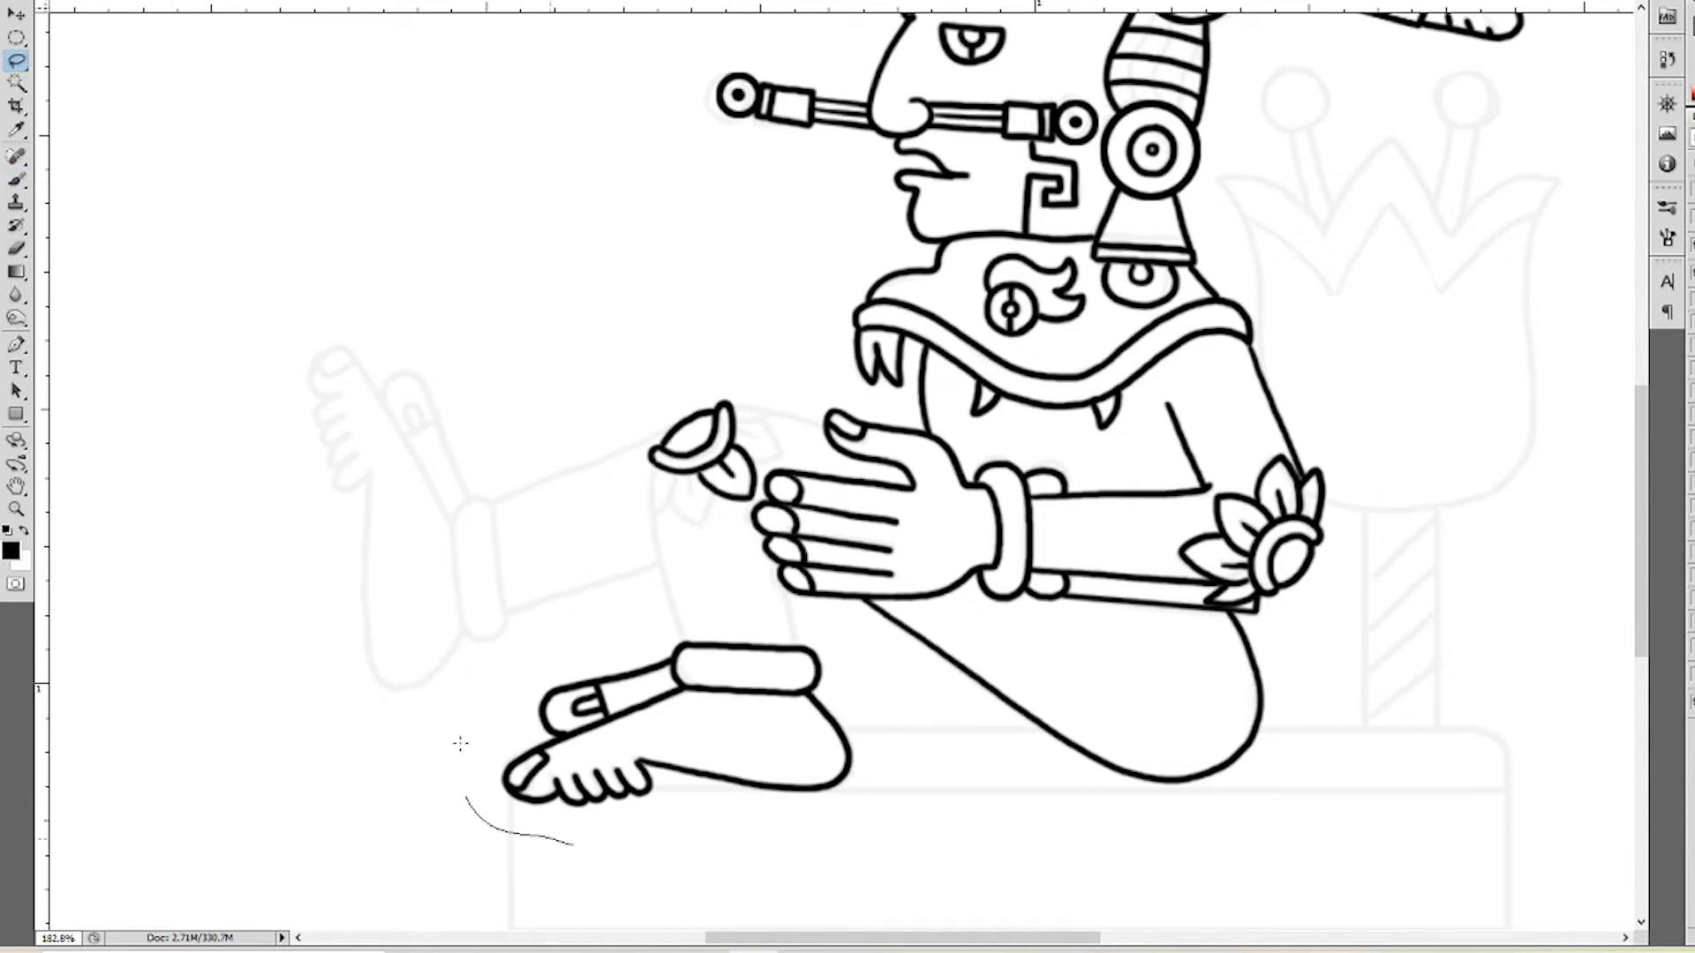
pyautogui.hotkey('ctrl', 'alt', 't')
pyautogui.moveTo(852, 657); pyautogui.dragTo(565, 463)
pyautogui.moveTo(389, 426)
pyautogui.mouseDown()
pyautogui.moveTo(476, 471)
pyautogui.moveTo(481, 294)
pyautogui.mouseUp()
pyautogui.scroll(2, 476, 471)
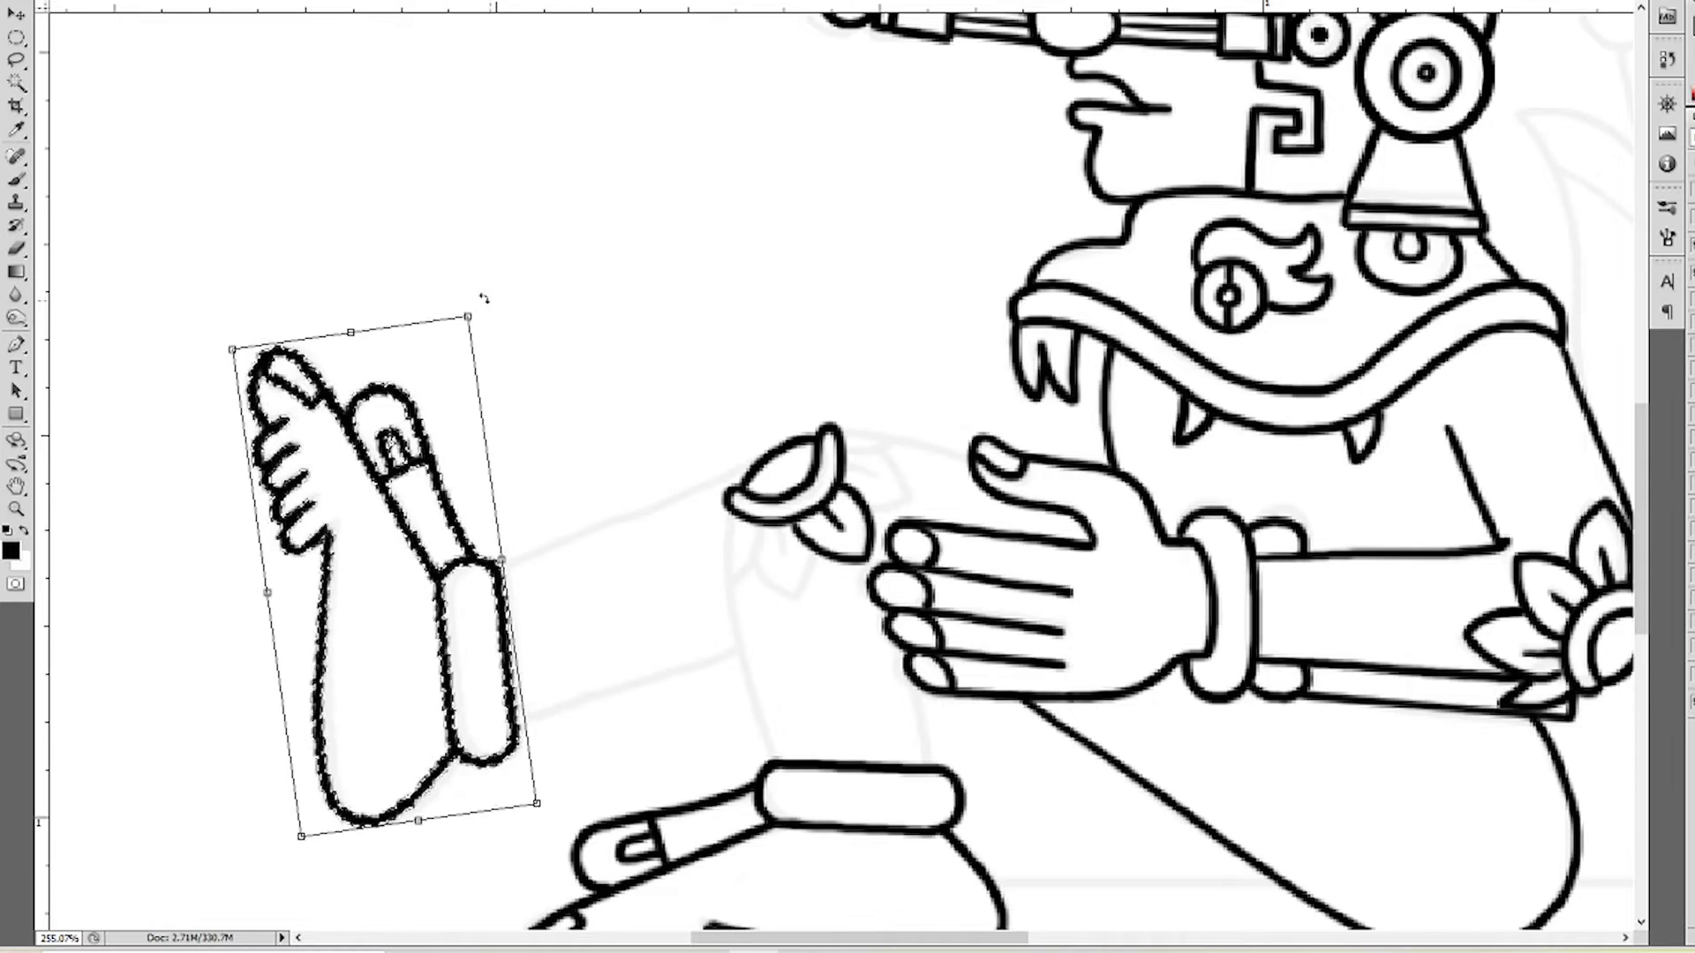
# Commit the rotated foot copy, clear the selection and return to the Brush
pyautogui.scroll(-3, 579, 526)
pyautogui.press('Return')
pyautogui.press('l')
pyautogui.hotkey('ctrl', 'd')
pyautogui.press('b')
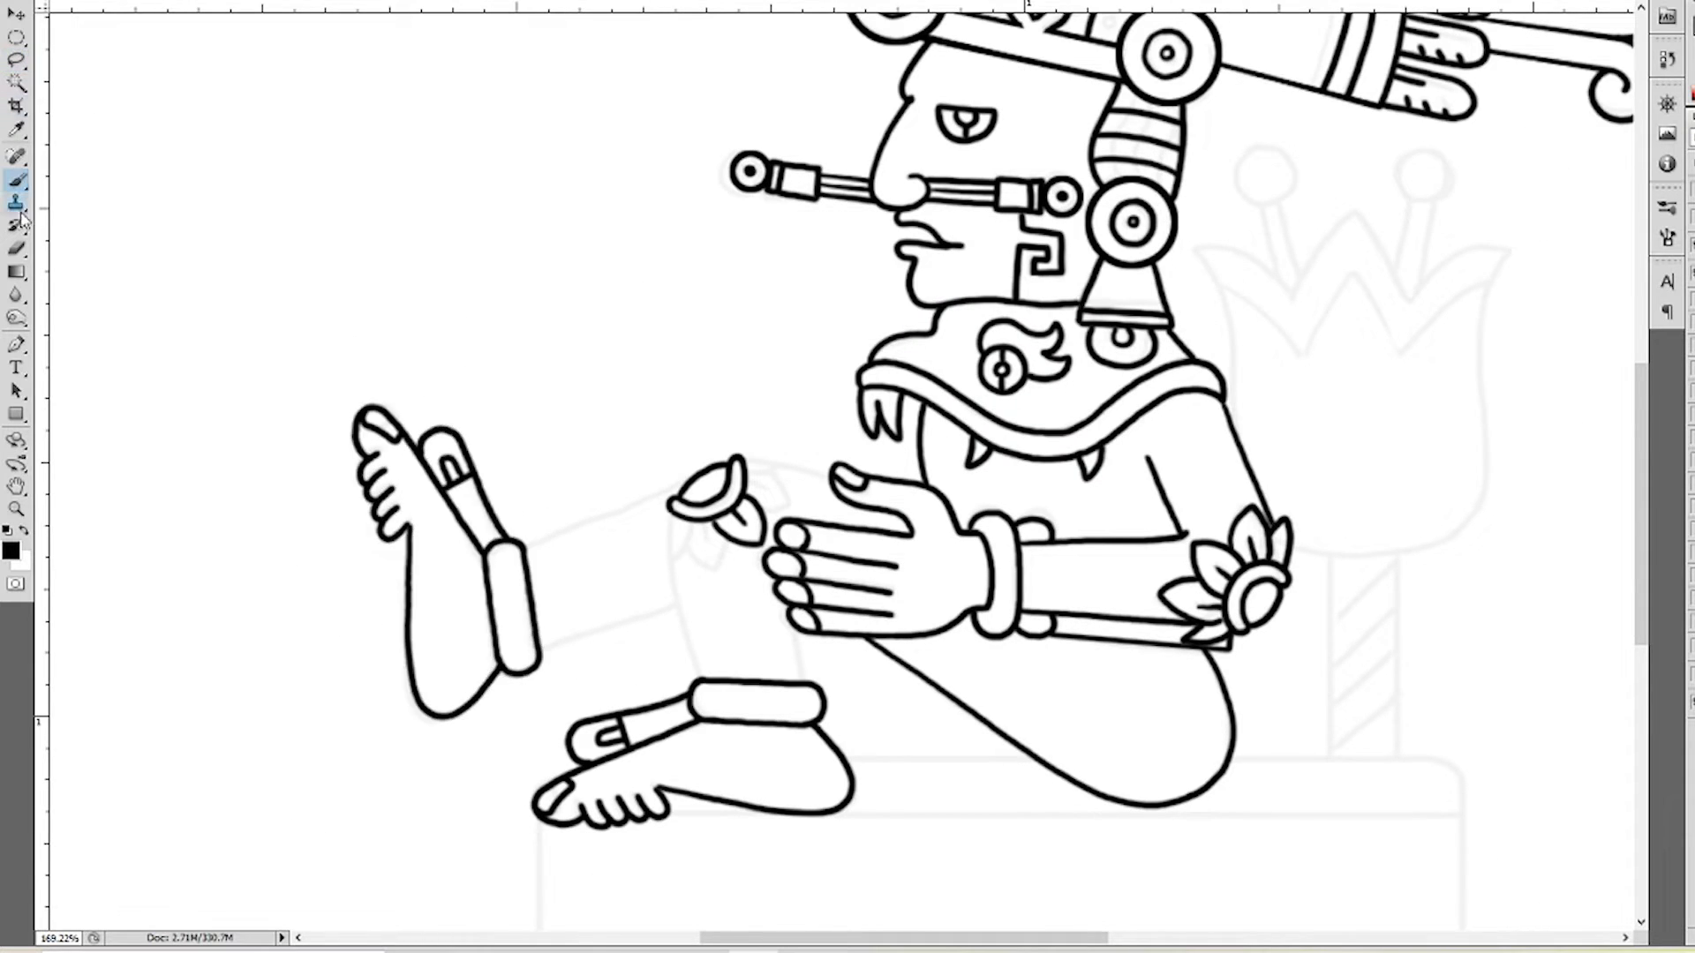
# Ink two leaves around the knee flower and outline its top
pyautogui.scroll(3, 757, 490)
pyautogui.moveTo(737, 464); pyautogui.dragTo(834, 503)
pyautogui.moveTo(609, 543); pyautogui.dragTo(689, 570)
pyautogui.scroll(-3, 759, 494)
pyautogui.scroll(2, 759, 494)
pyautogui.moveTo(765, 481); pyautogui.dragTo(867, 516)
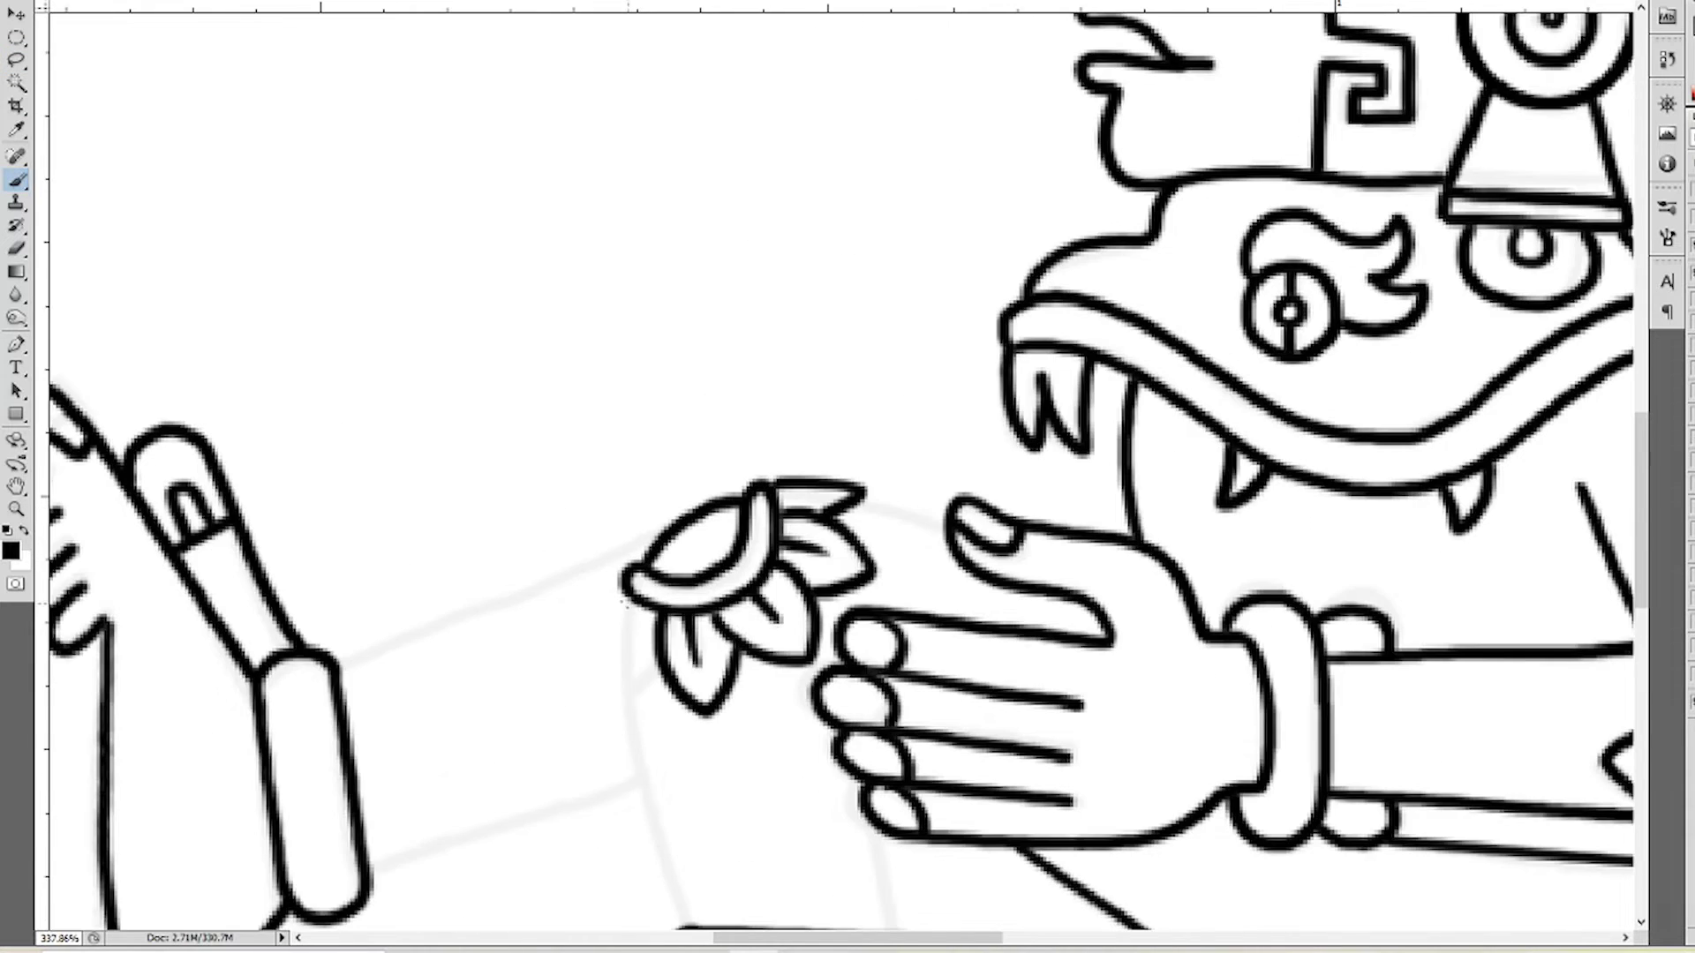
# Ink the knee outline and the raised leg's upper and lower edges
pyautogui.moveTo(657, 591); pyautogui.dragTo(617, 706)
pyautogui.moveTo(849, 502); pyautogui.dragTo(947, 530)
pyautogui.moveTo(669, 635); pyautogui.dragTo(719, 808)
pyautogui.moveTo(470, 767); pyautogui.dragTo(680, 701)
pyautogui.moveTo(450, 609); pyautogui.dragTo(688, 519)
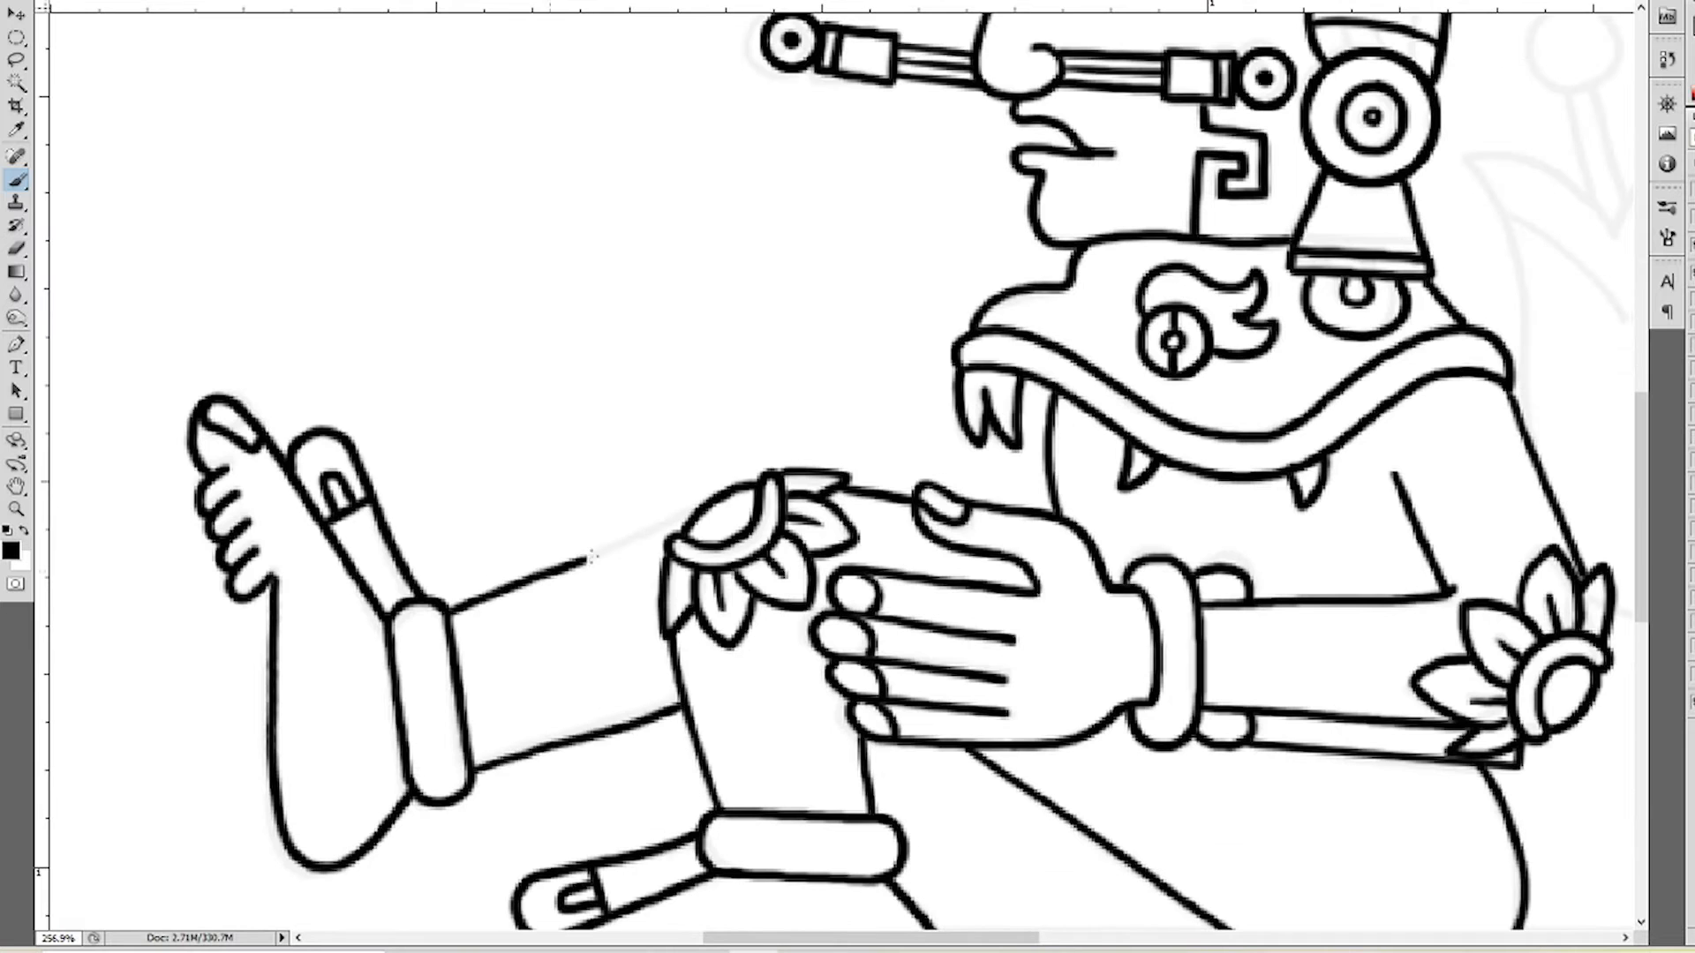
pyautogui.scroll(-3, 494, 609)
pyautogui.scroll(2, 1139, 557)
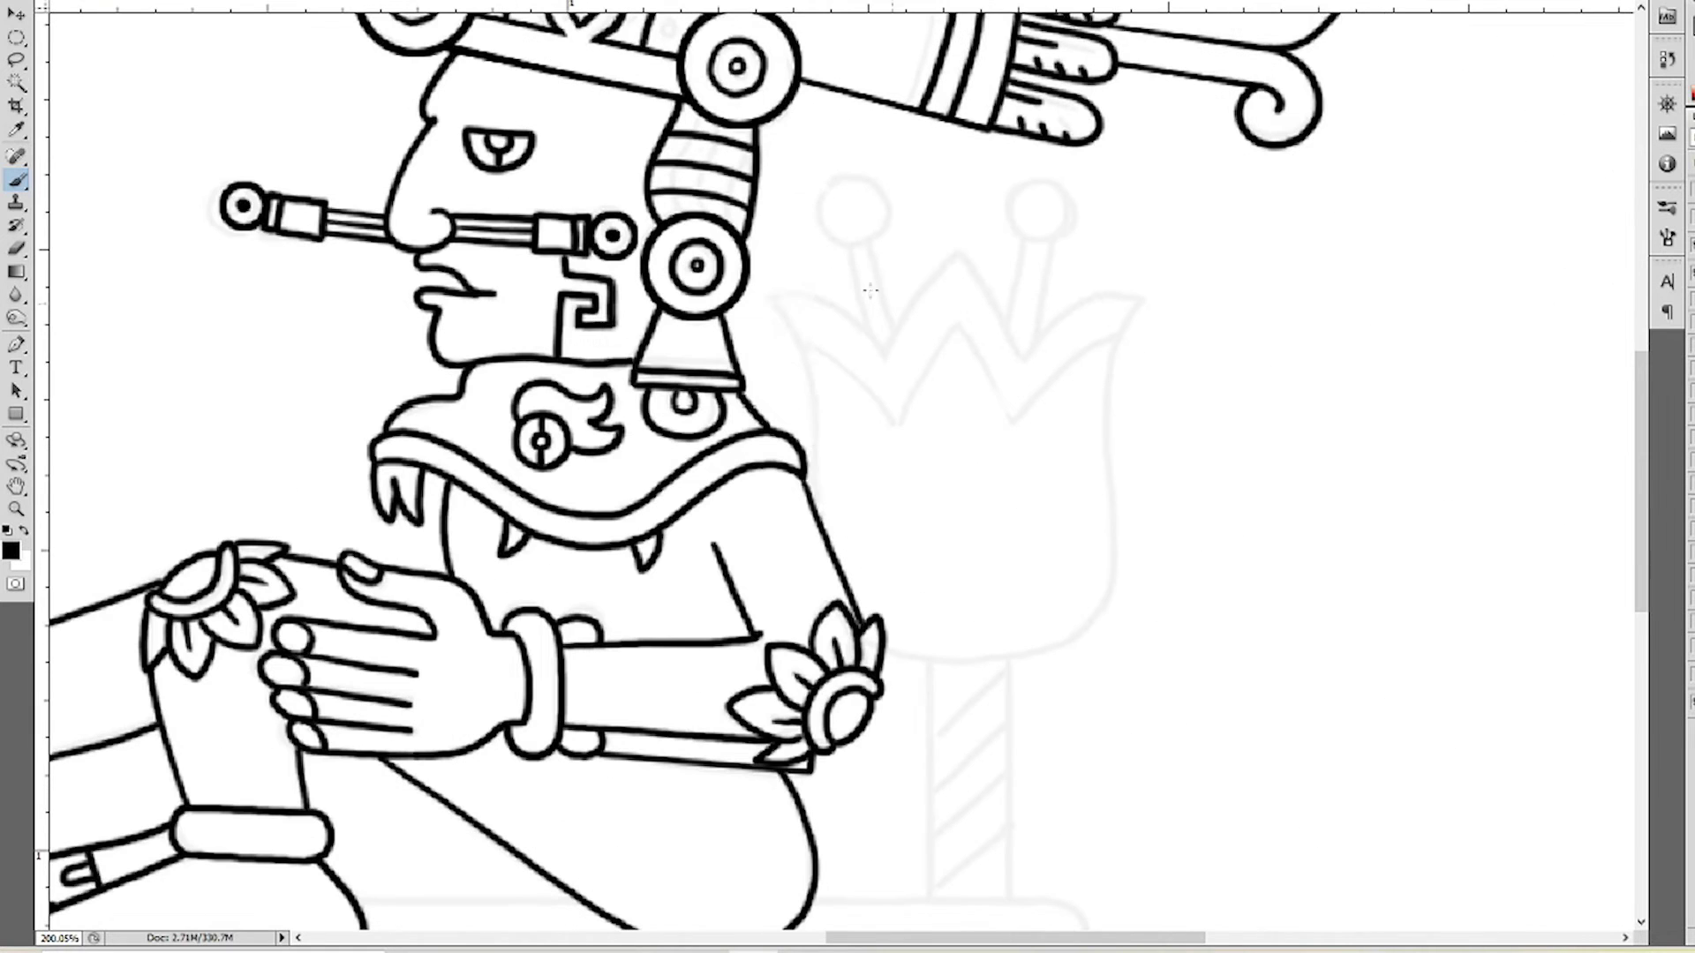
# Ink the tulip's right petal outline, redone once, and its inner petal line
pyautogui.moveTo(1026, 356)
pyautogui.mouseDown()
pyautogui.moveTo(1143, 300)
pyautogui.moveTo(882, 669)
pyautogui.moveTo(1040, 647)
pyautogui.mouseUp()
pyautogui.hotkey('ctrl', 'z')
pyautogui.moveTo(1143, 299); pyautogui.dragTo(1084, 614)
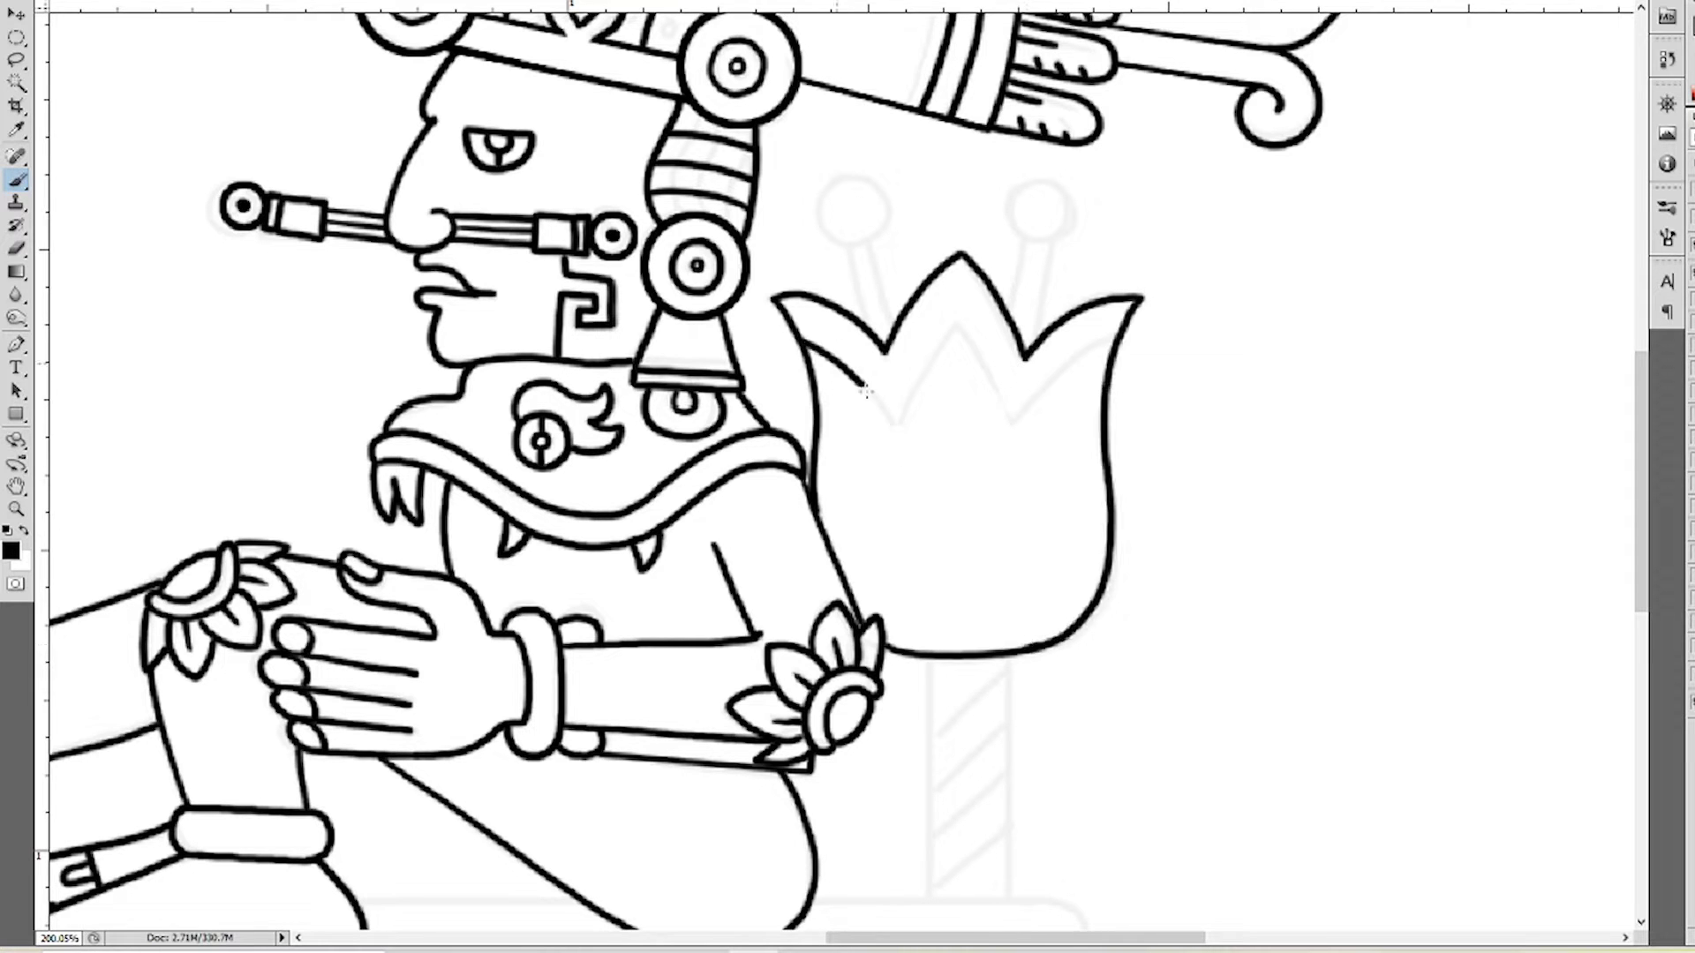
pyautogui.moveTo(966, 337); pyautogui.dragTo(1015, 428)
# Ink the seat platform's left, bottom, right and top edges
pyautogui.scroll(-2, 1147, 353)
pyautogui.scroll(-3, 957, 615)
pyautogui.scroll(4, 935, 741)
pyautogui.moveTo(315, 671)
pyautogui.mouseDown()
pyautogui.moveTo(1208, 796)
pyautogui.moveTo(1207, 657)
pyautogui.mouseUp()
pyautogui.moveTo(609, 615)
pyautogui.mouseDown()
pyautogui.moveTo(1174, 616)
pyautogui.moveTo(1211, 654)
pyautogui.mouseUp()
pyautogui.scroll(2, 1189, 618)
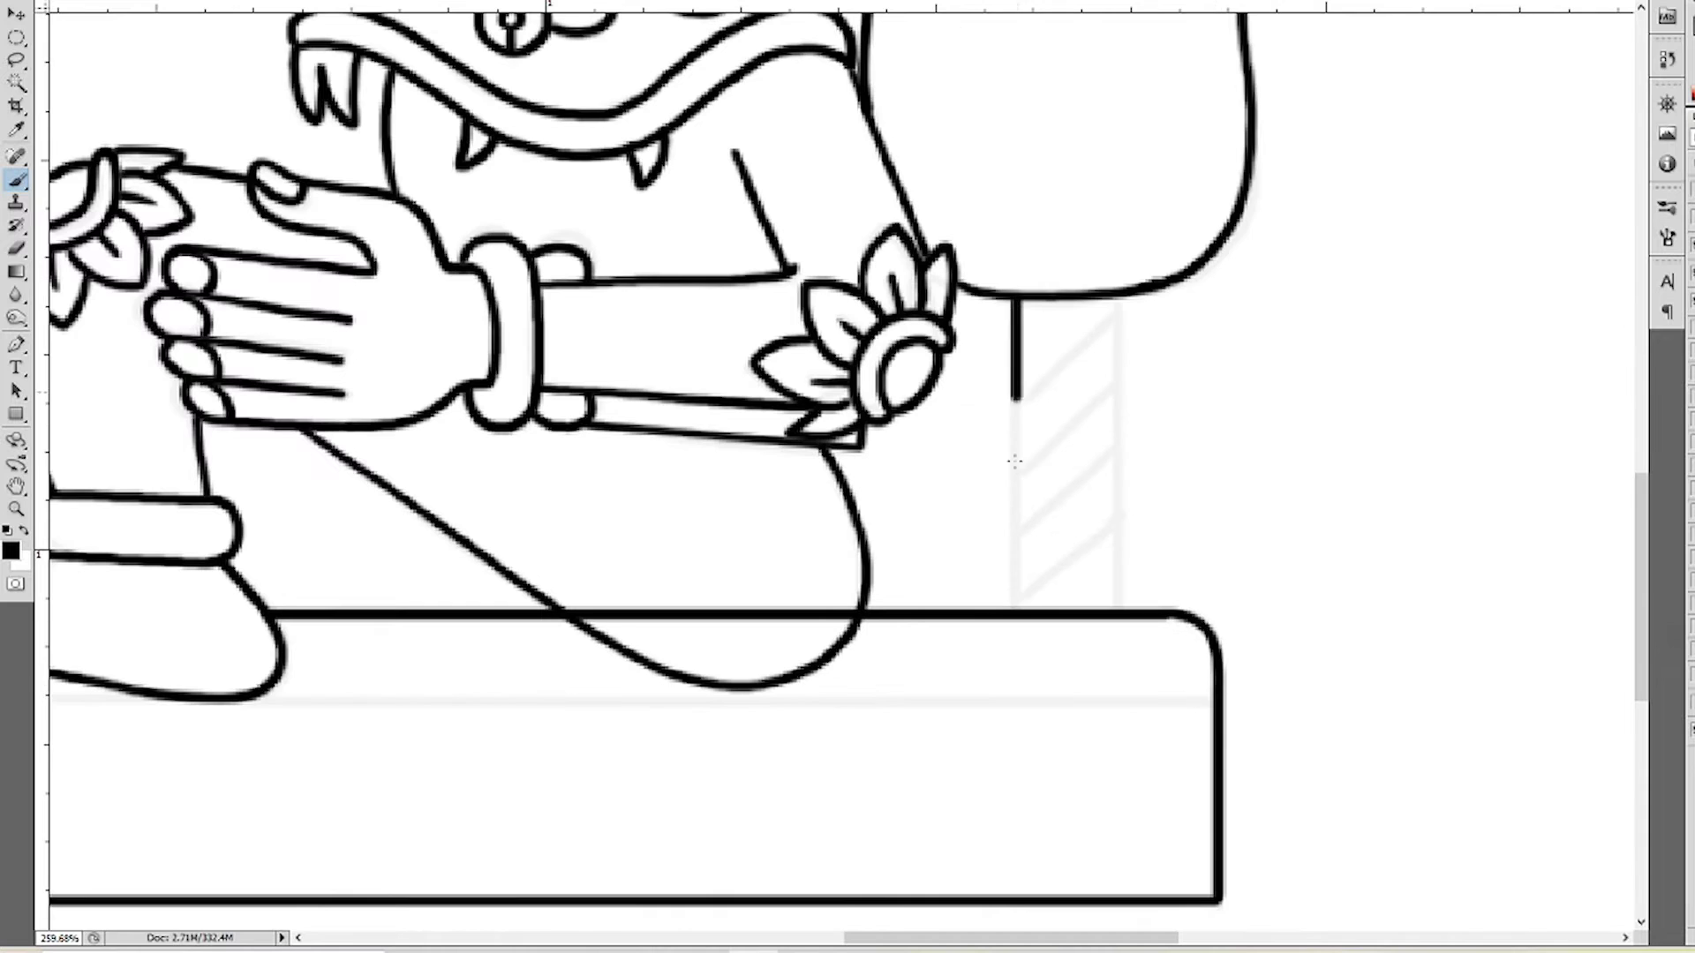
# Ink the pole's left and right outlines and the line along the platform top
pyautogui.moveTo(1015, 399); pyautogui.dragTo(1016, 609)
pyautogui.moveTo(1116, 300); pyautogui.dragTo(1117, 609)
pyautogui.scroll(-1, 1117, 609)
pyautogui.moveTo(308, 658); pyautogui.dragTo(1091, 658)
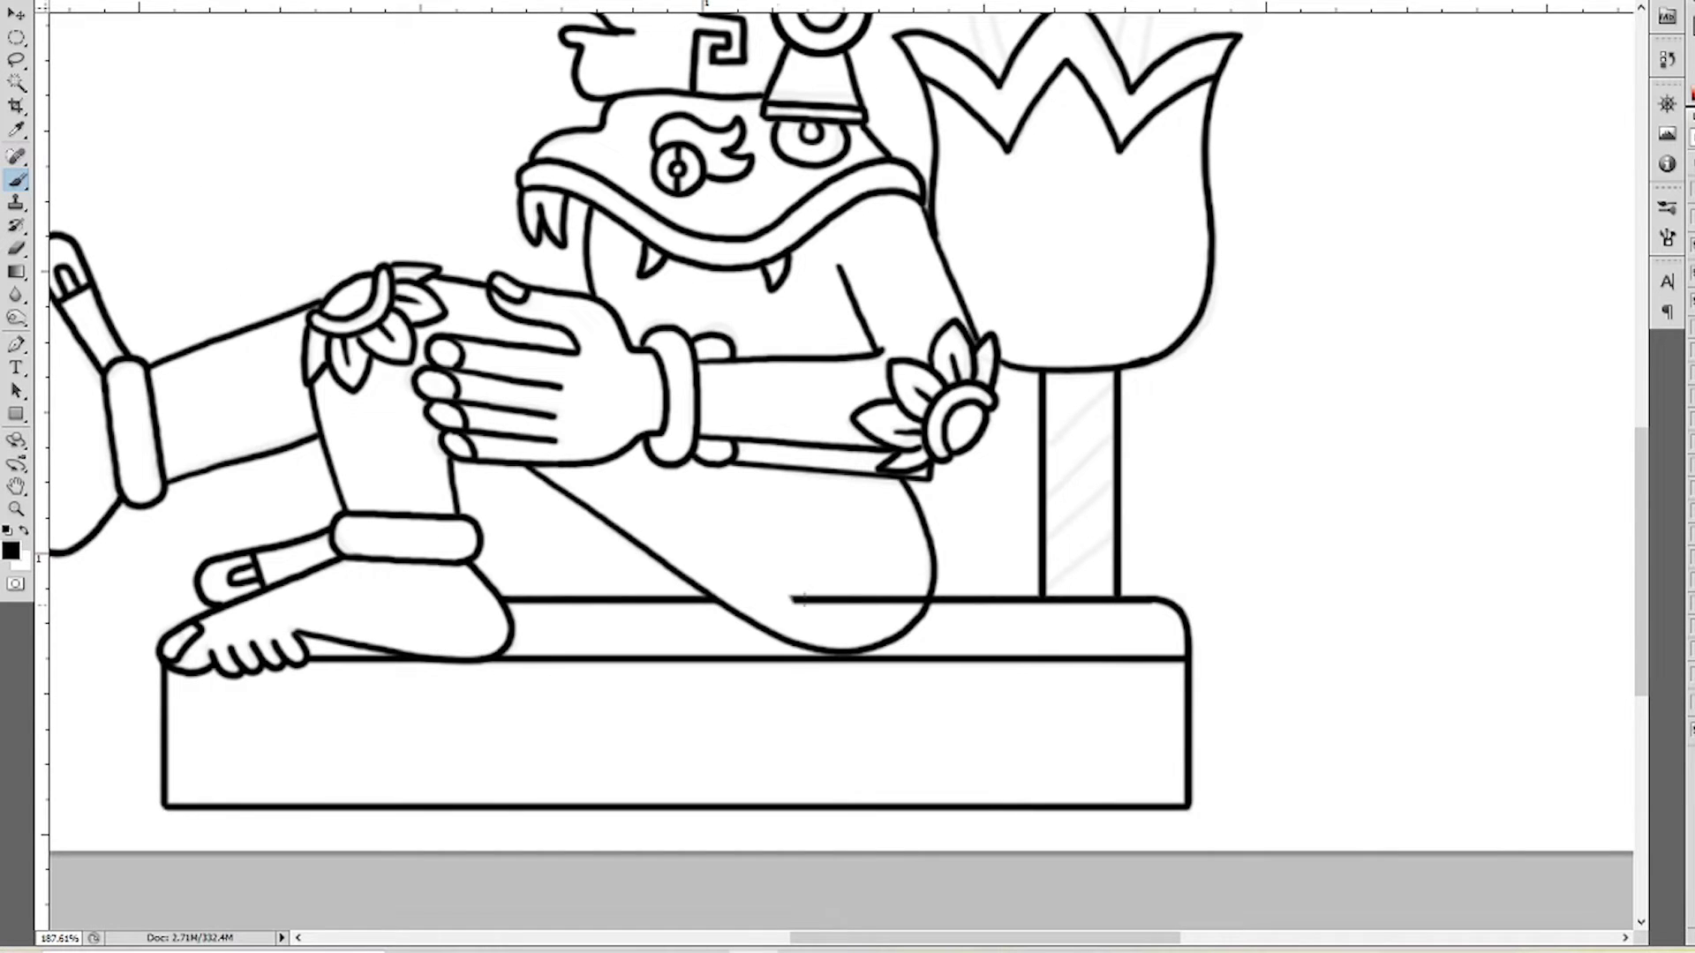
pyautogui.scroll(2, 1116, 542)
# Add a wavy right edge and two diagonal twist strokes to the pole, removing its straight inner lines
pyautogui.moveTo(1132, 629); pyautogui.dragTo(1123, 450)
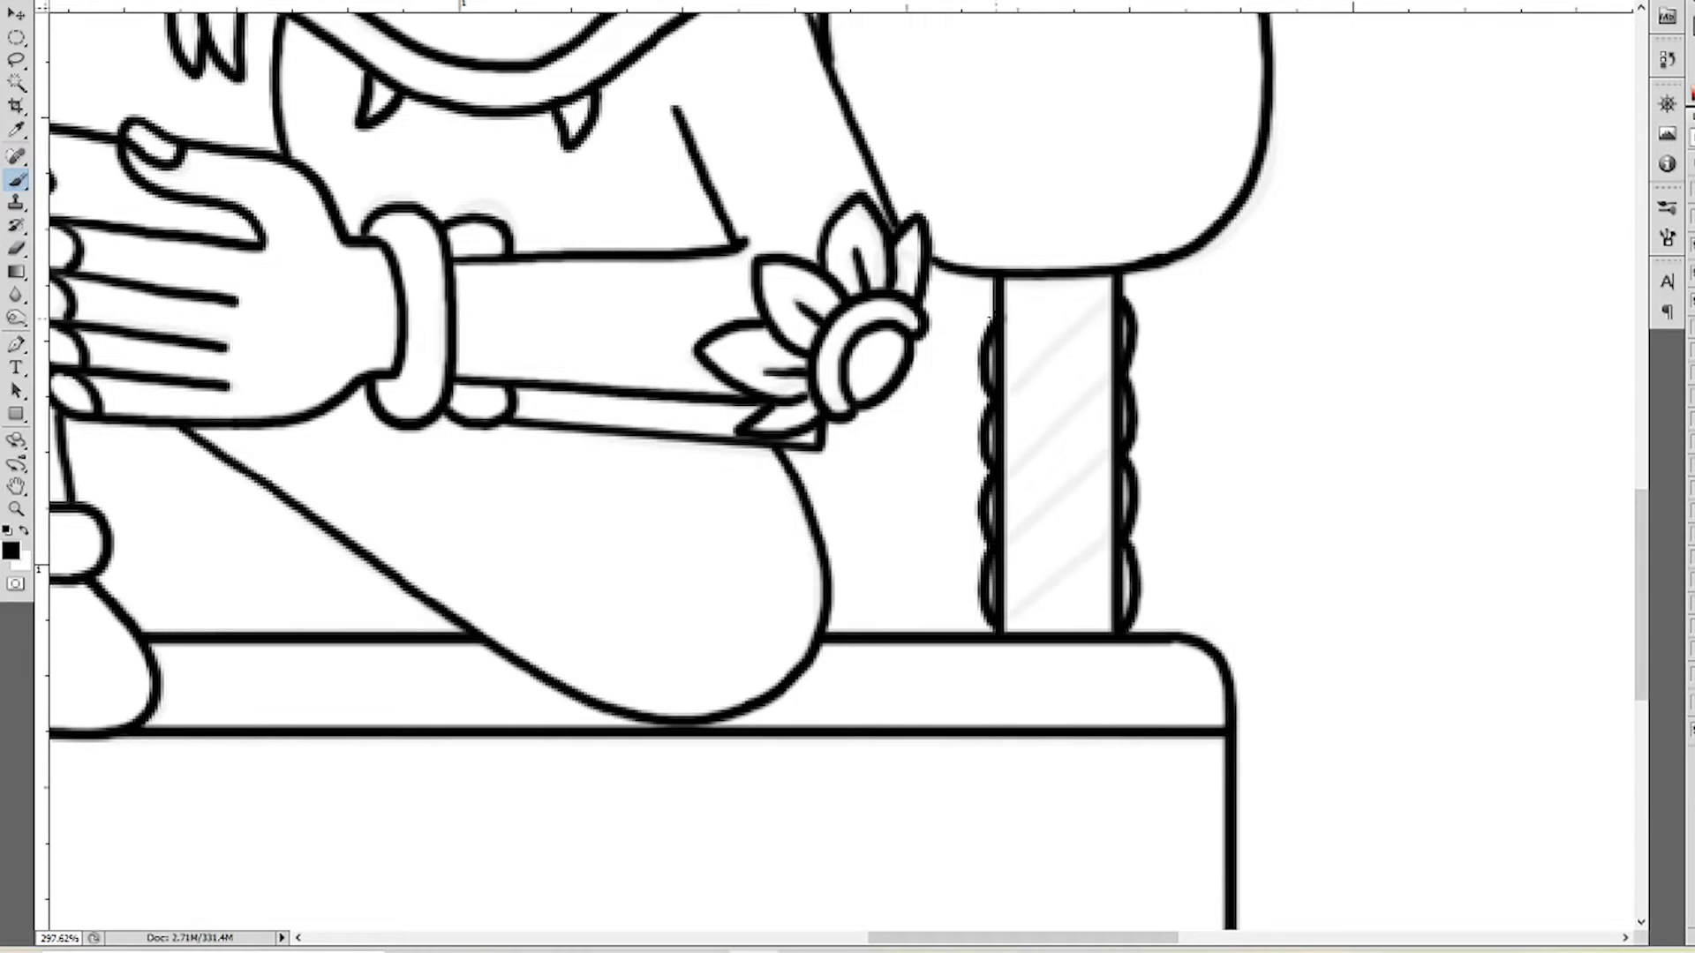
pyautogui.moveTo(1004, 629); pyautogui.dragTo(1111, 534)
pyautogui.moveTo(1004, 540); pyautogui.dragTo(1111, 458)
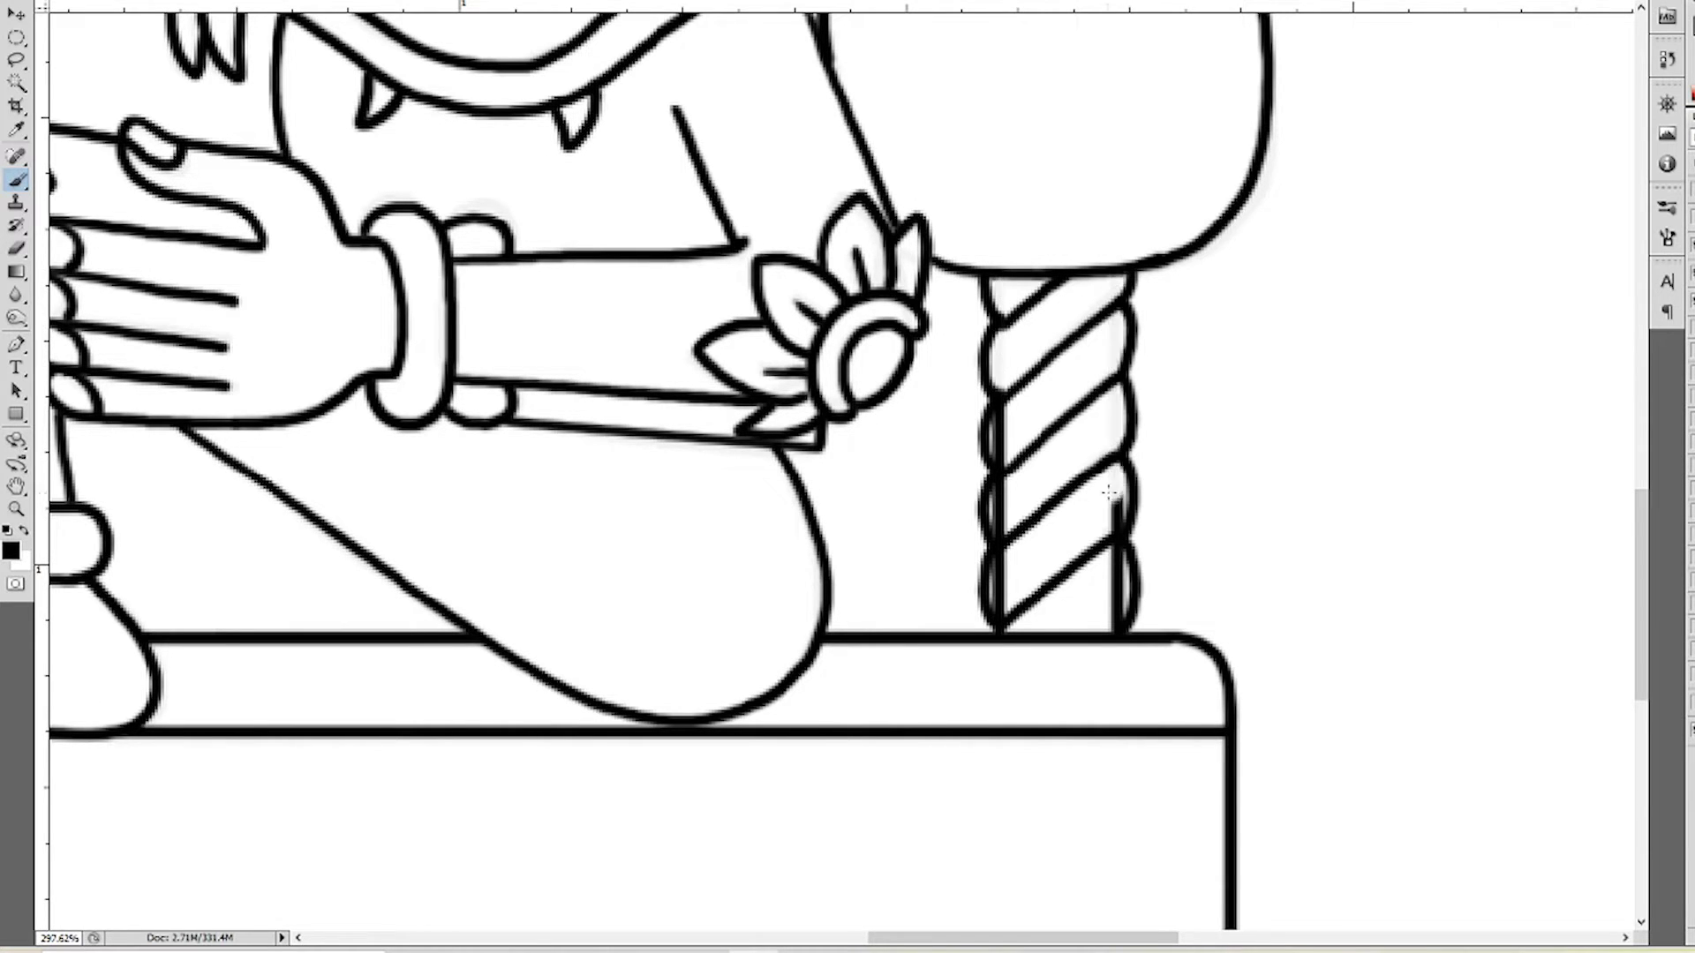
pyautogui.hotkey('ctrl', 'z')
pyautogui.scroll(-5, 1131, 512)
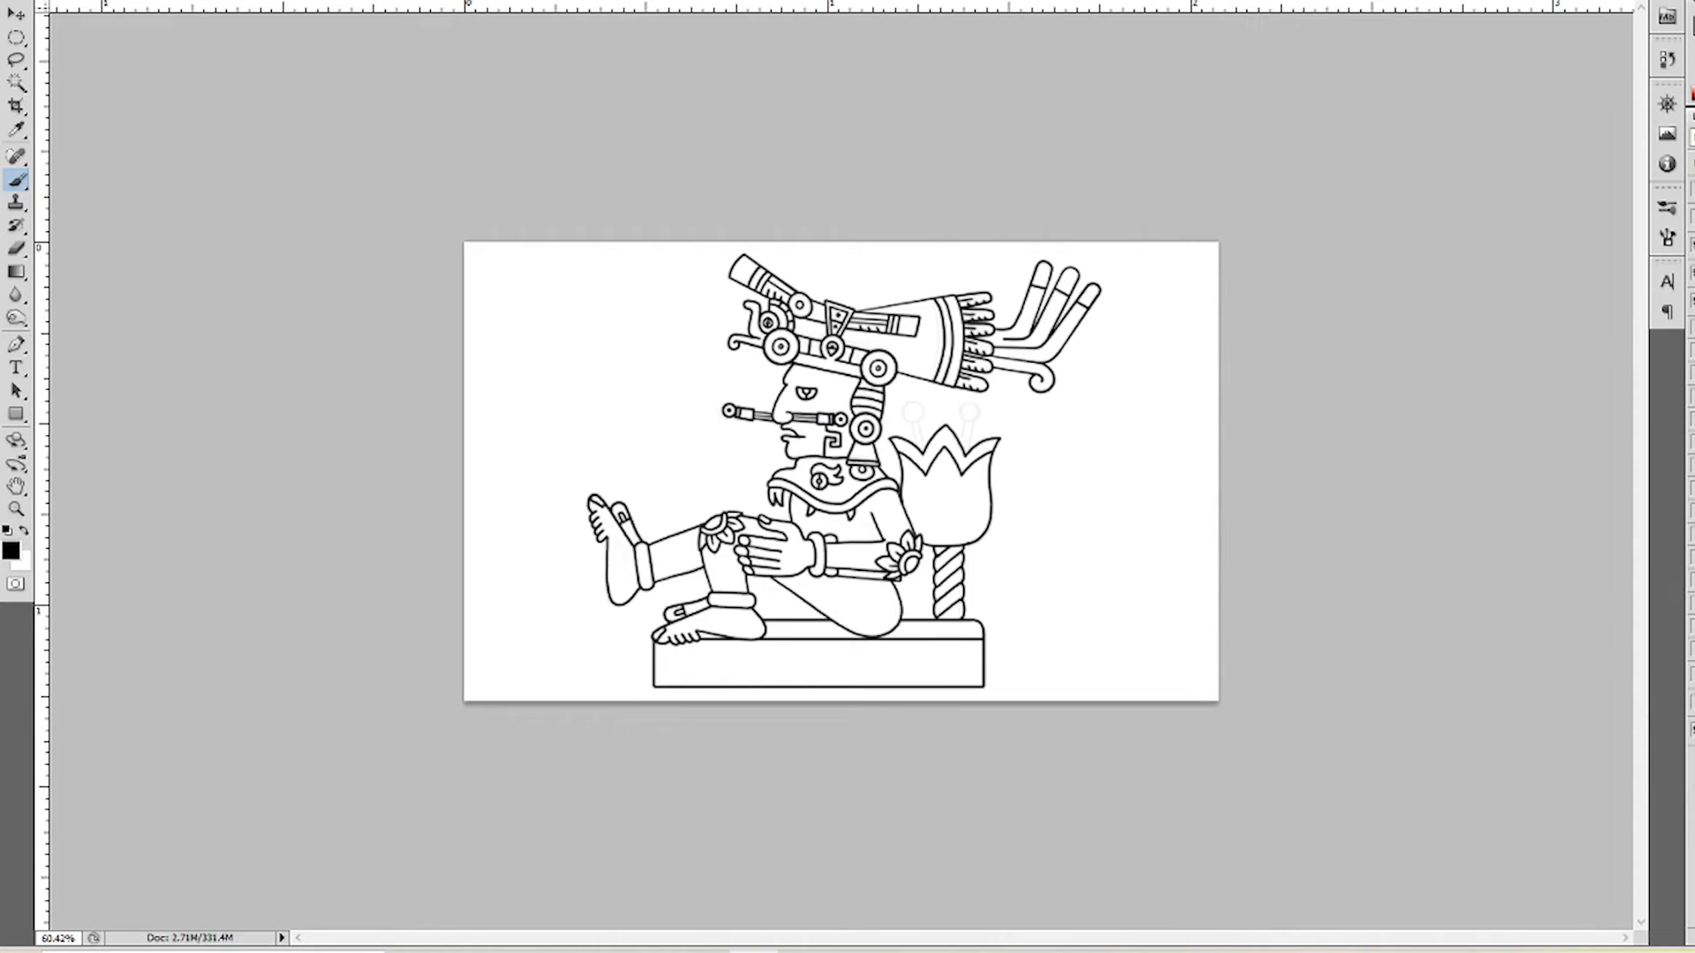
# Duplicate the round bud to its right above the tulip and deselect it
pyautogui.scroll(5, 969, 399)
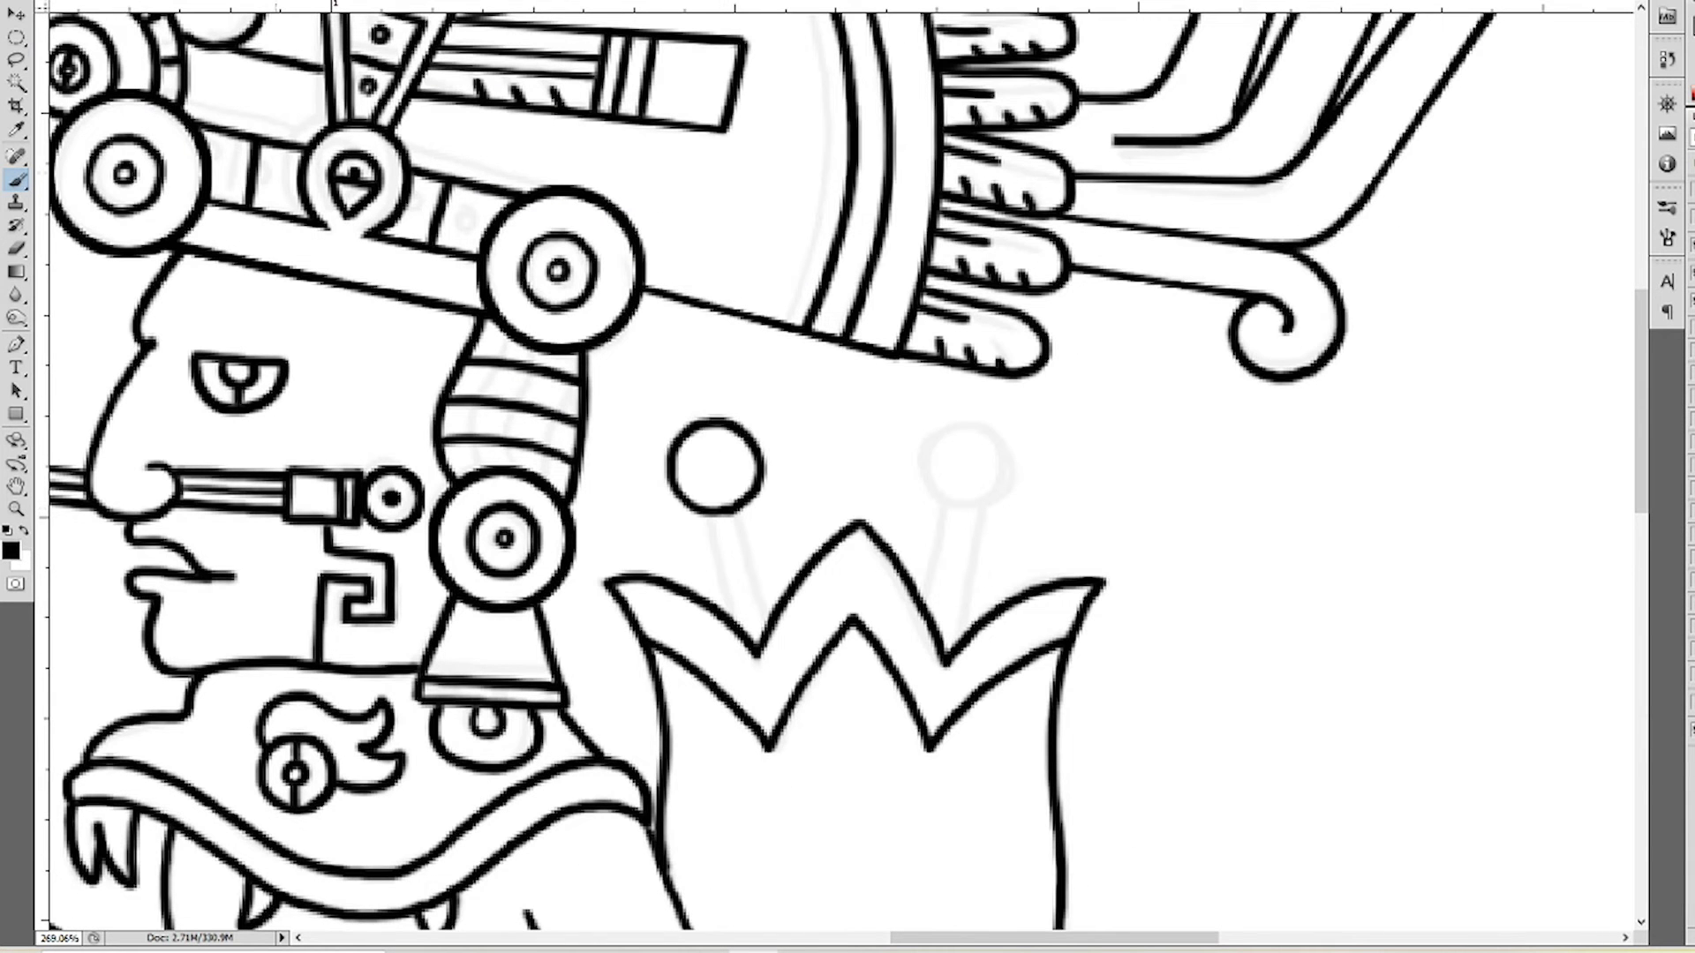
pyautogui.moveTo(768, 446); pyautogui.dragTo(1034, 445)
pyautogui.hotkey('ctrl', 'd')
pyautogui.click(18, 180)
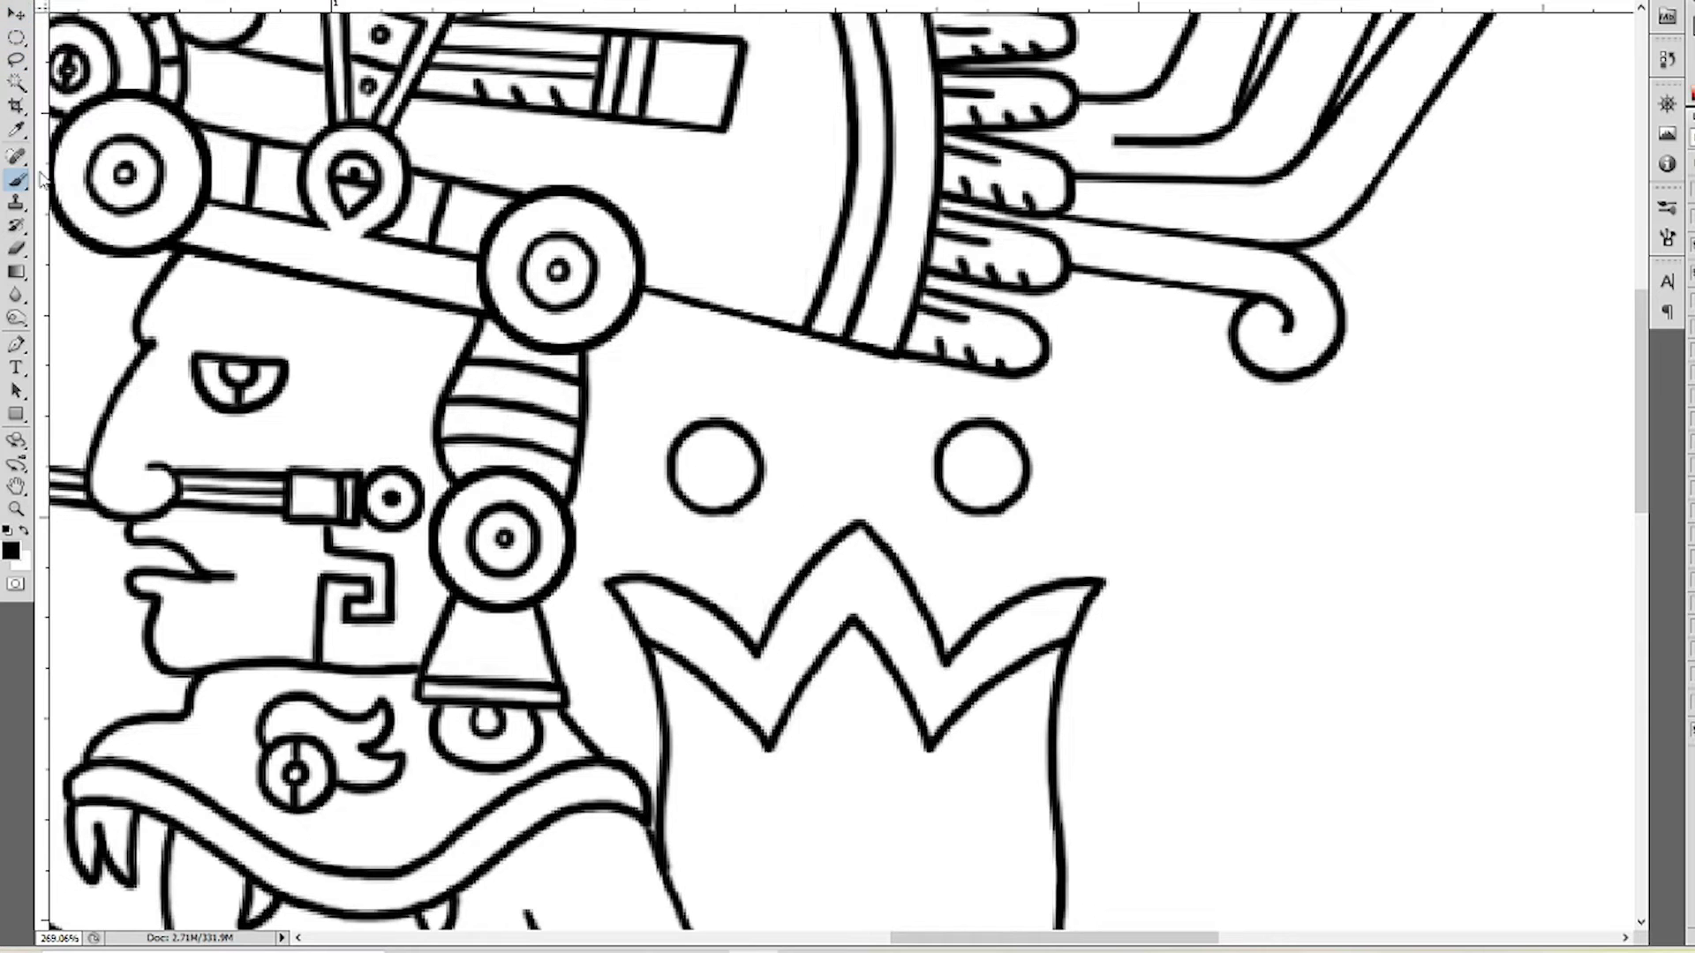
pyautogui.scroll(-5, 1090, 644)
pyautogui.scroll(-2, 1089, 644)
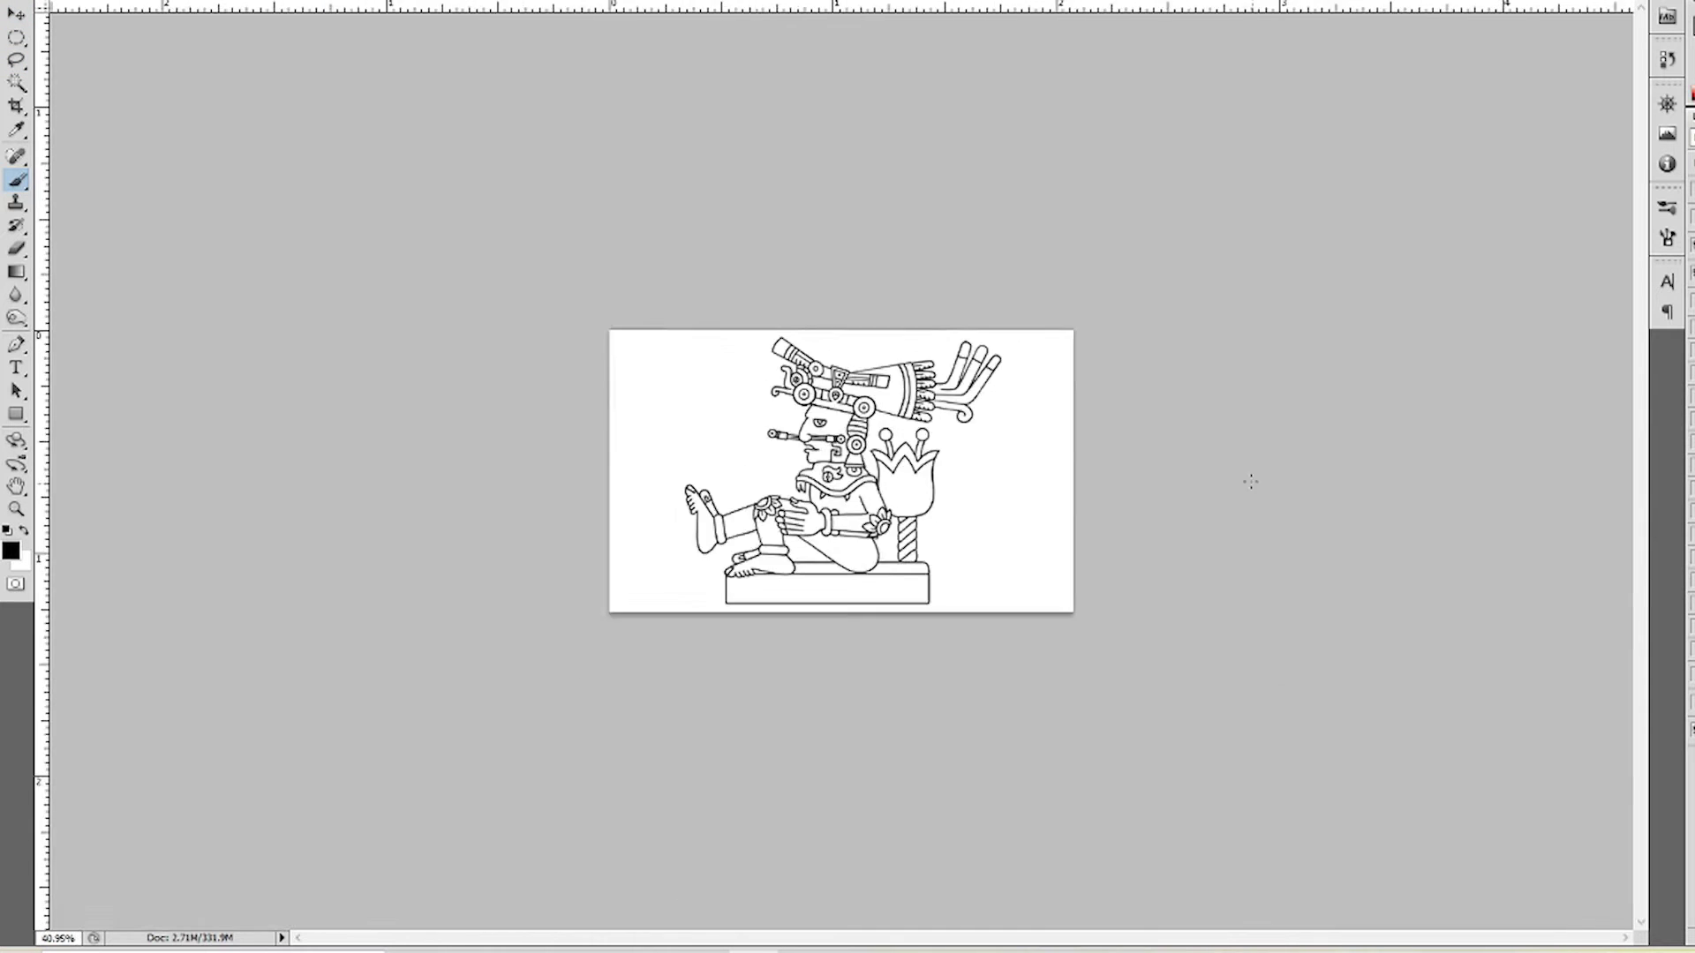
pyautogui.scroll(2, 900, 495)
pyautogui.scroll(4, 899, 495)
pyautogui.scroll(-3, 1031, 501)
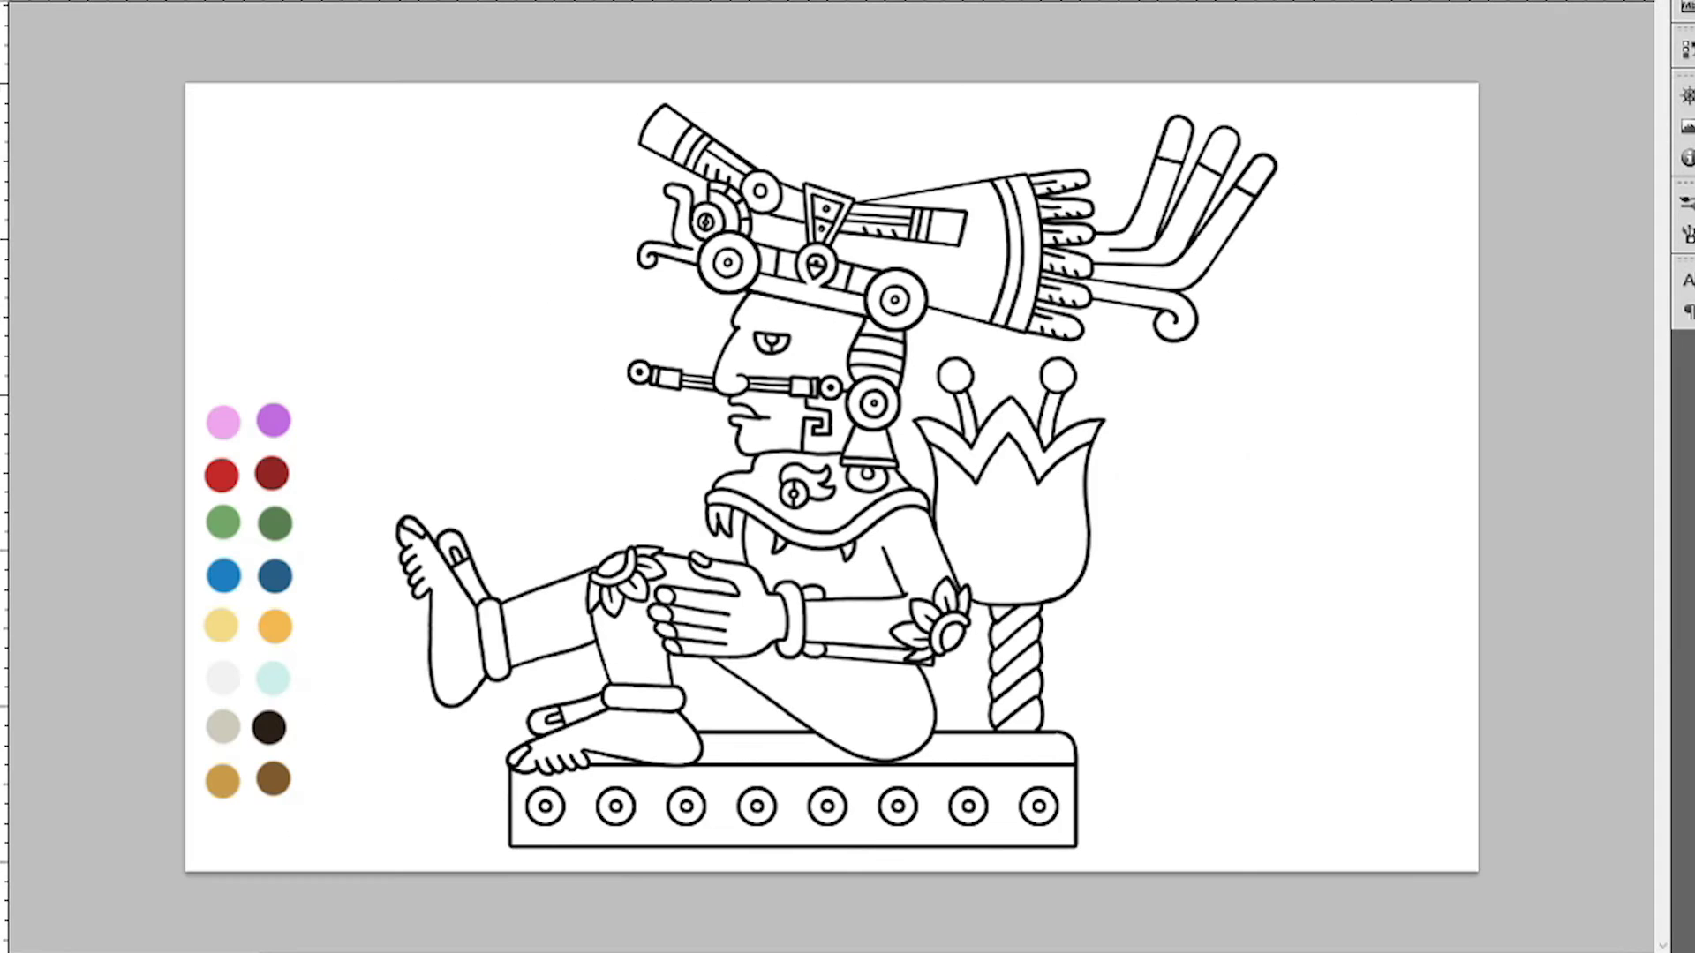
# Select the body, limbs, headband and base areas and fill them with the red swatch
pyautogui.click(521, 638)
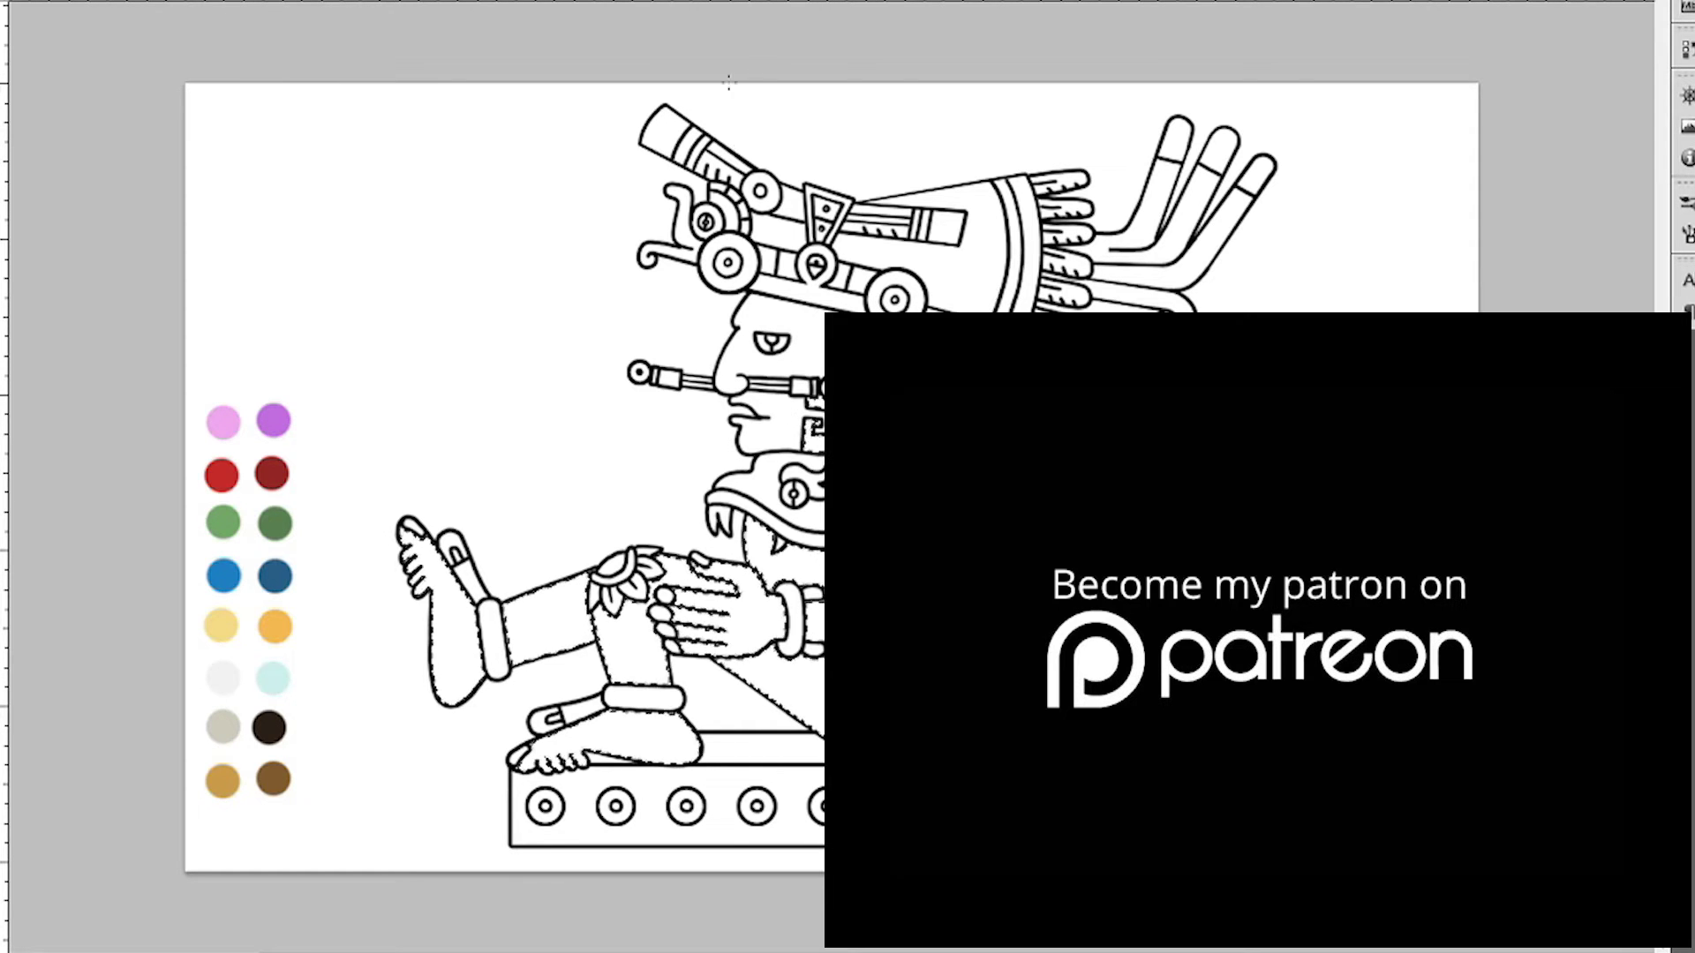
pyautogui.hotkey('ctrl', '+')
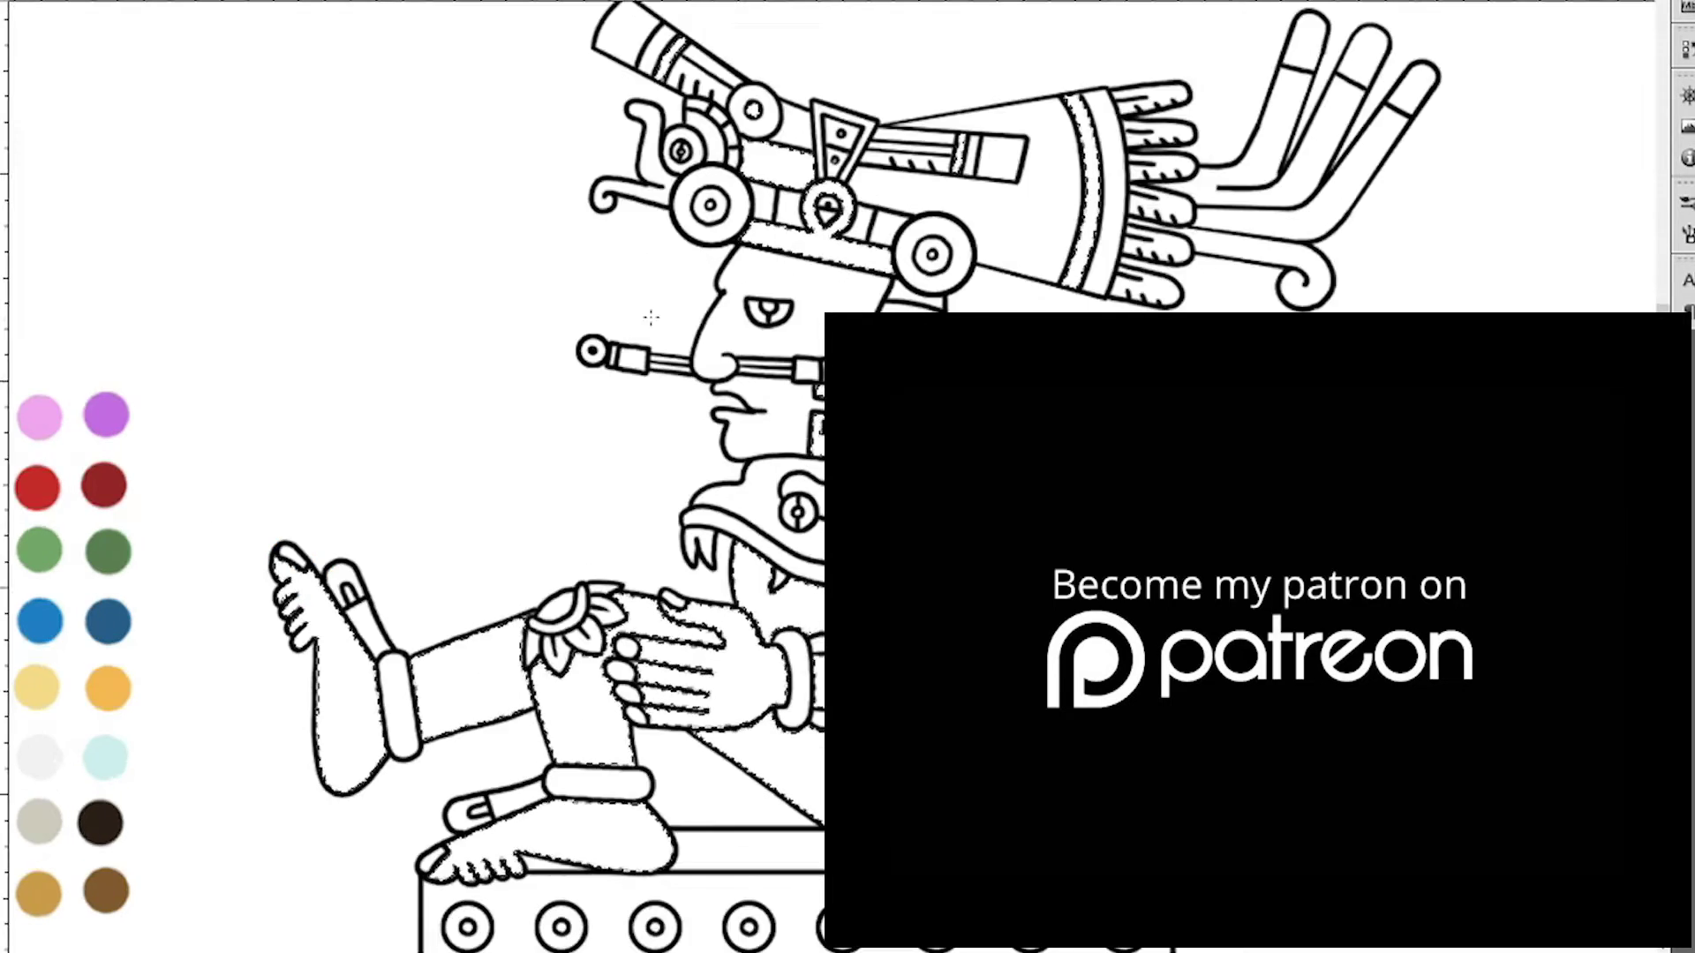
pyautogui.hotkey('ctrl', '-')
pyautogui.hotkey('ctrl', '-')
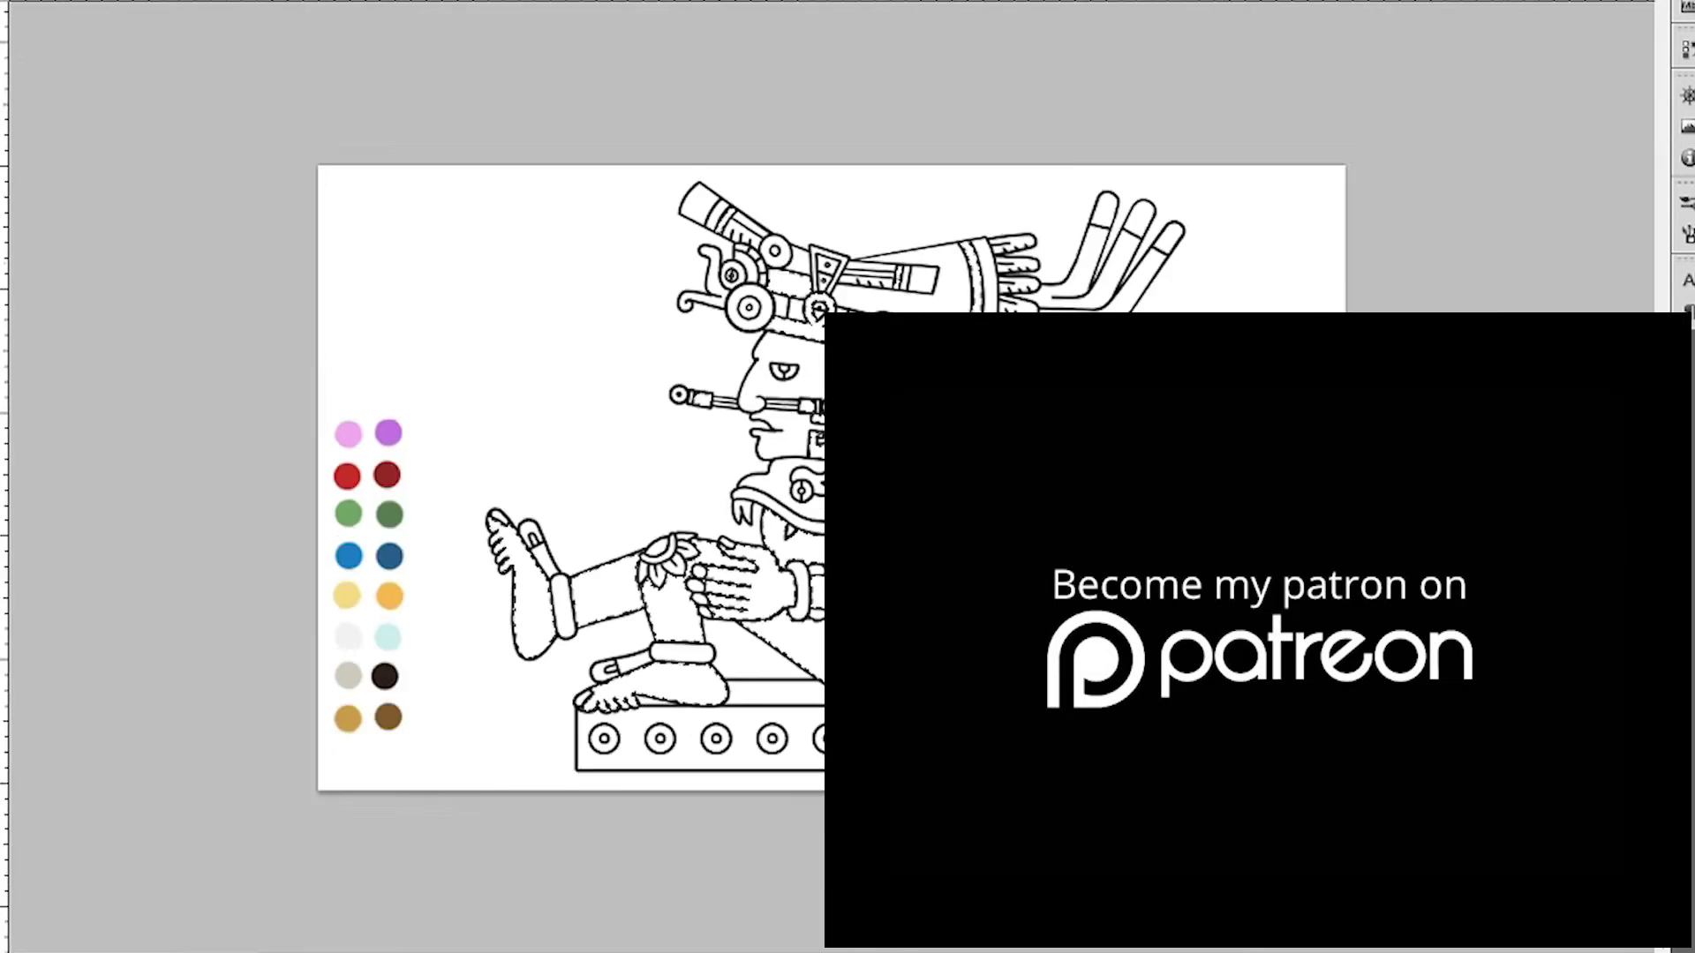
pyautogui.hotkey('ctrl', '+')
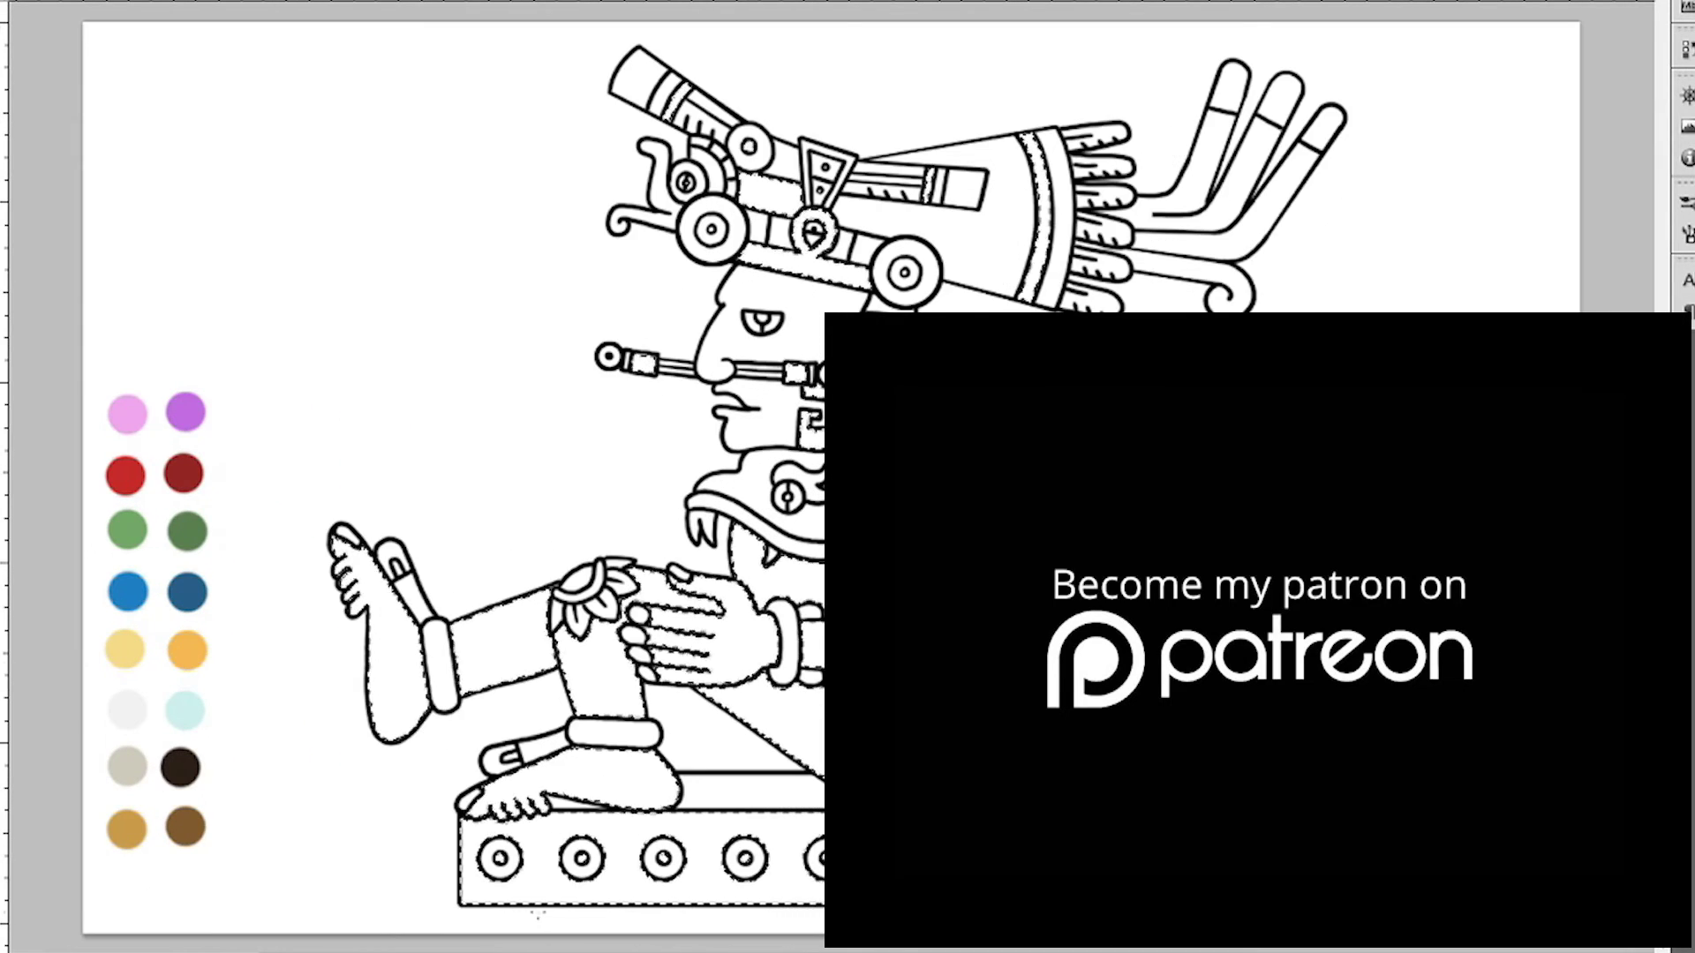
pyautogui.keyDown('alt'); pyautogui.click(125, 475); pyautogui.keyUp('alt')
pyautogui.hotkey('alt', 'BackSpace')
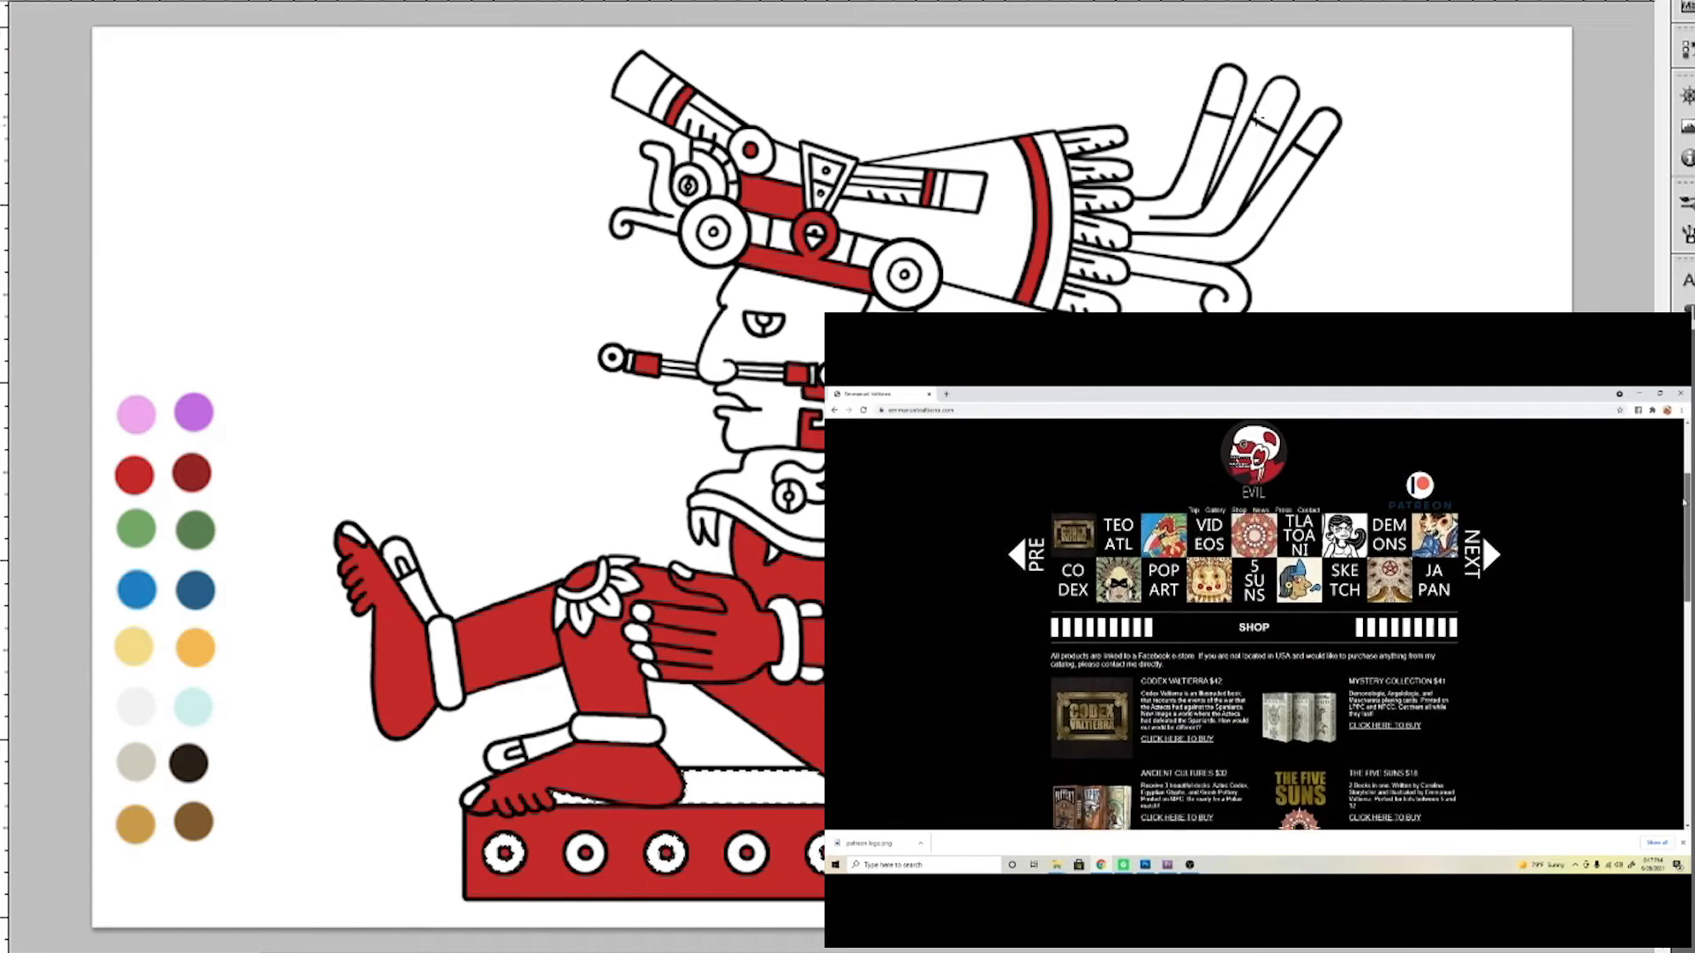
# Fill the headdress fan band, collar and knee ornament with golden orange
pyautogui.keyDown('shift'); pyautogui.click(962, 192); pyautogui.keyUp('shift')
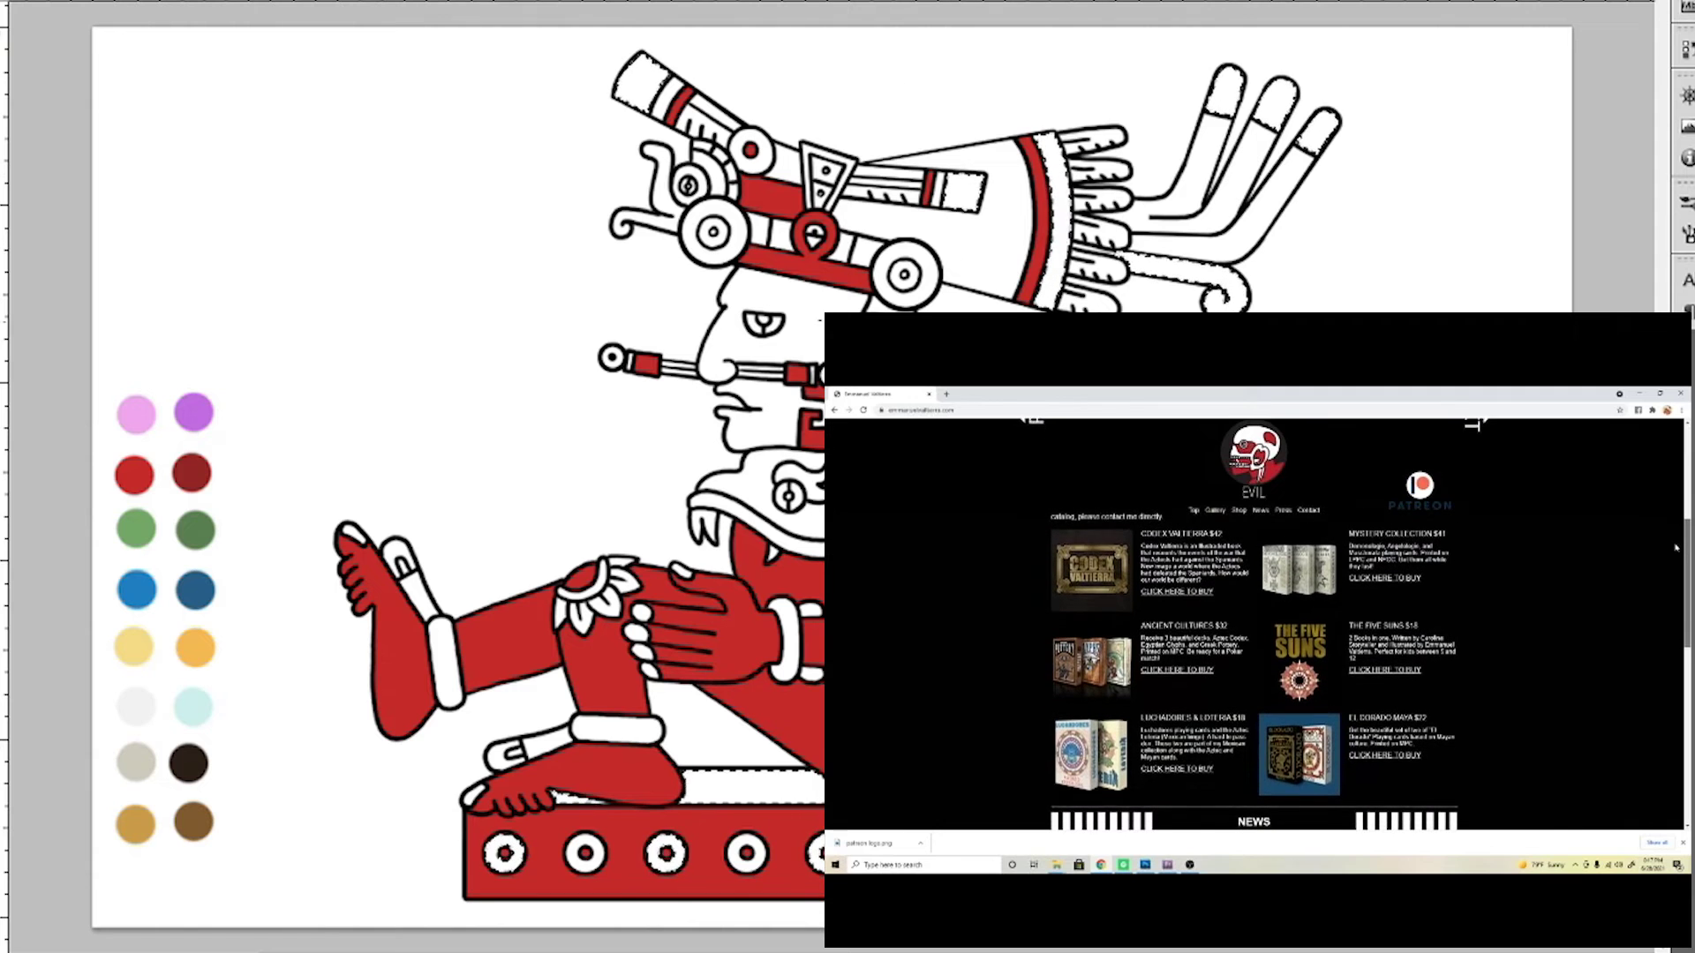
pyautogui.keyDown('shift'); pyautogui.click(741, 521); pyautogui.keyUp('shift')
pyautogui.keyDown('shift'); pyautogui.click(618, 611); pyautogui.keyUp('shift')
pyautogui.click(197, 642)
pyautogui.hotkey('alt', 'BackSpace')
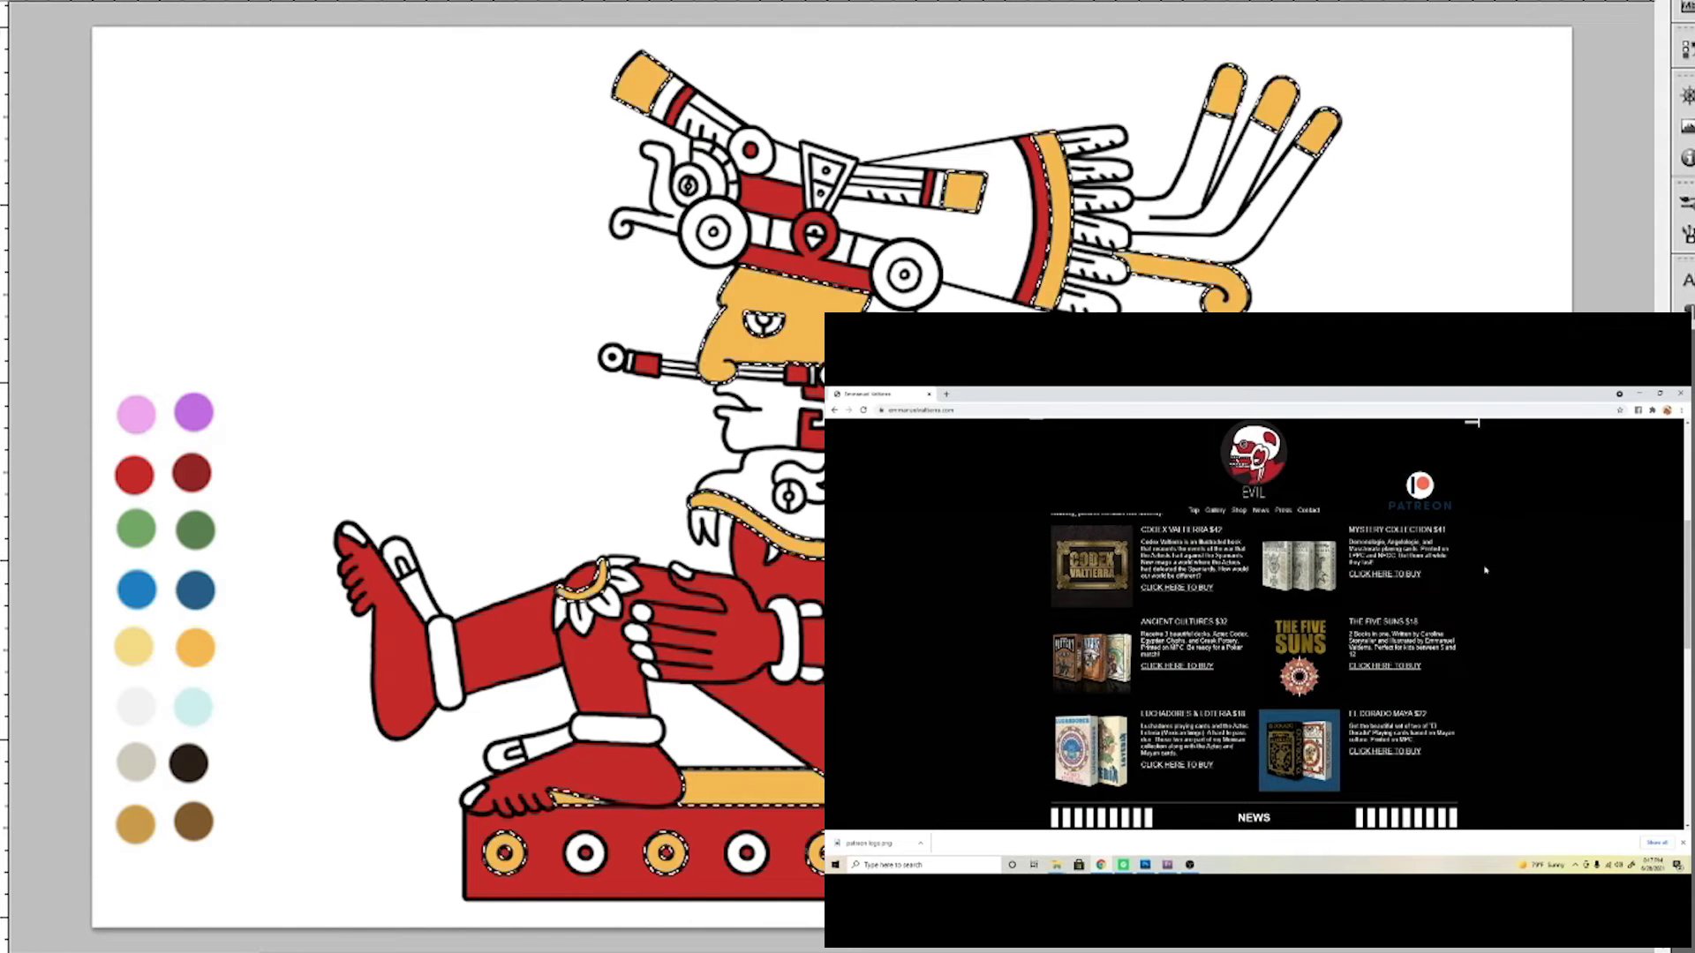
pyautogui.hotkey('ctrl', 'd')
# Fill the headdress fingers pale yellow
pyautogui.hotkey('ctrl', '+')
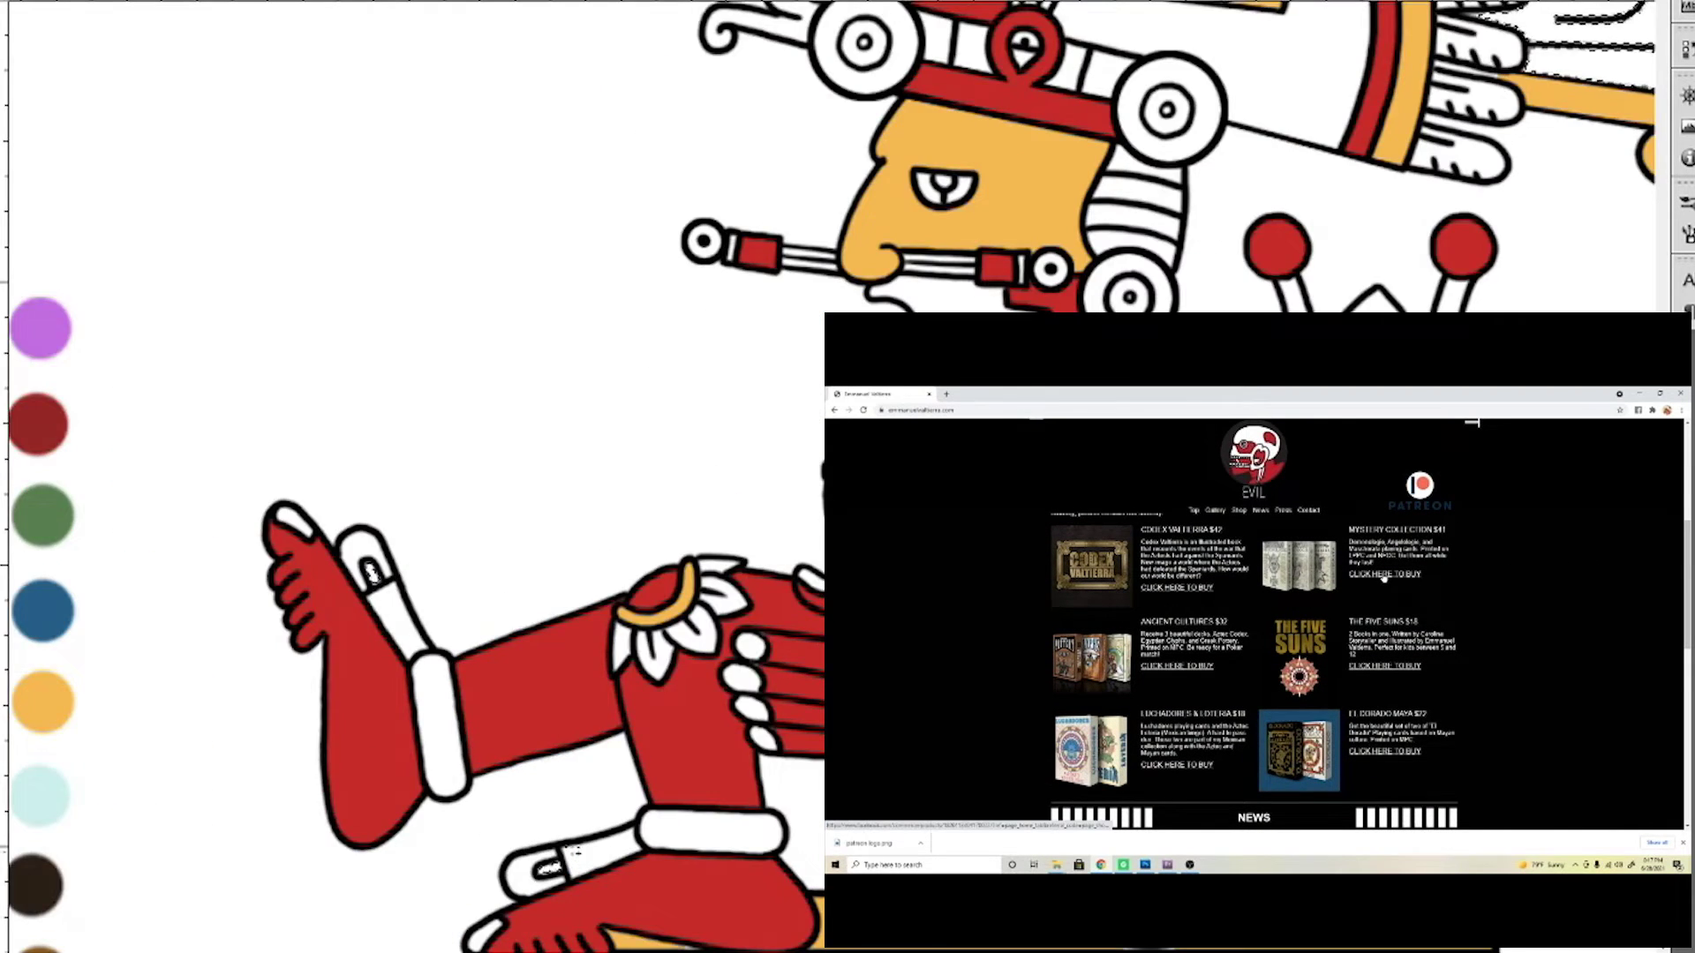
pyautogui.hotkey('ctrl', '0')
pyautogui.hotkey('alt', 'BackSpace')
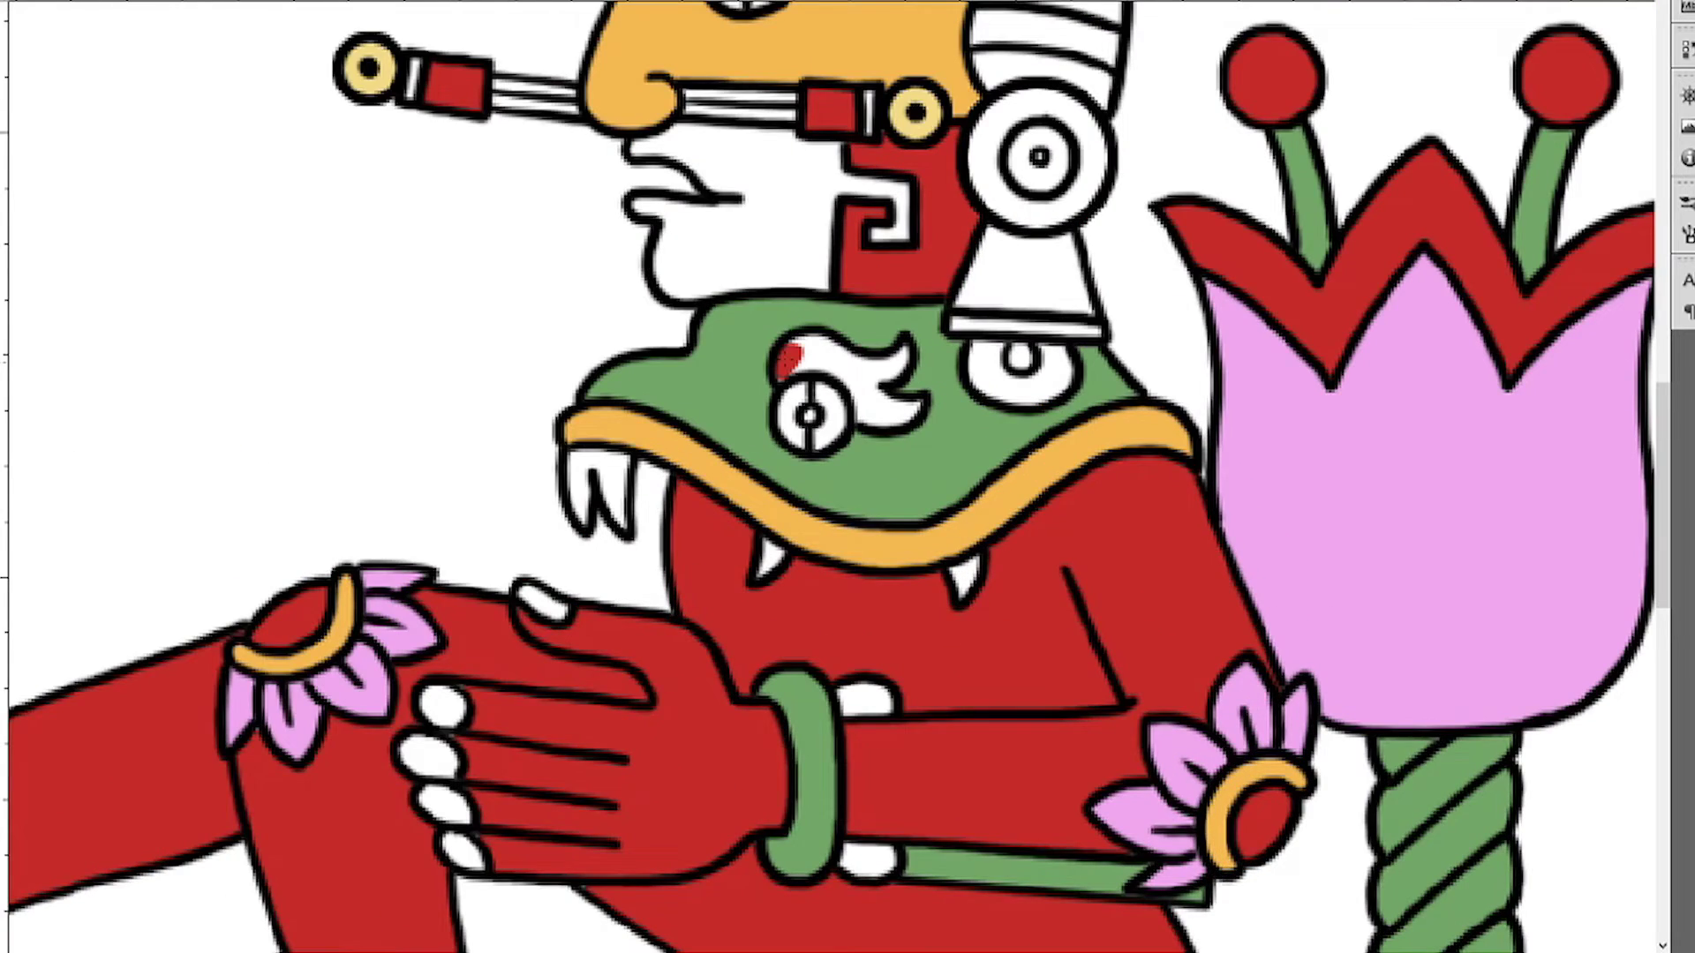
# Paint the collar swirl red and fill the earring circle and headband stripe green
pyautogui.moveTo(812, 353); pyautogui.dragTo(891, 410)
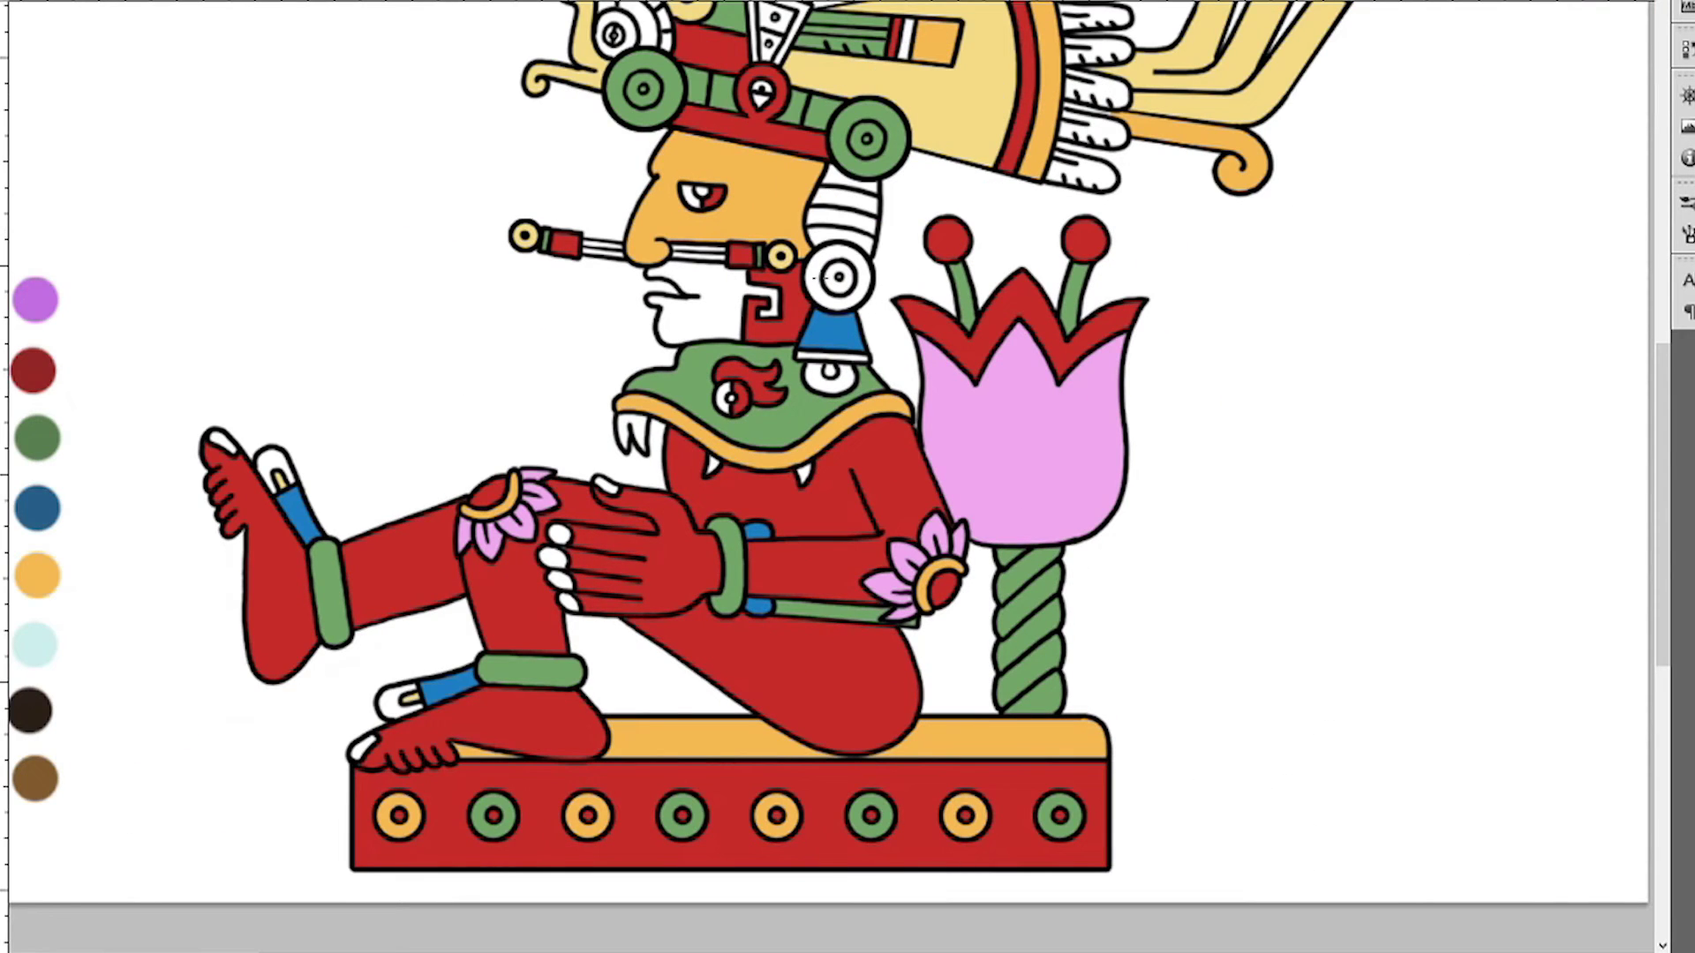
pyautogui.click(814, 279)
pyautogui.hotkey('alt', 'BackSpace')
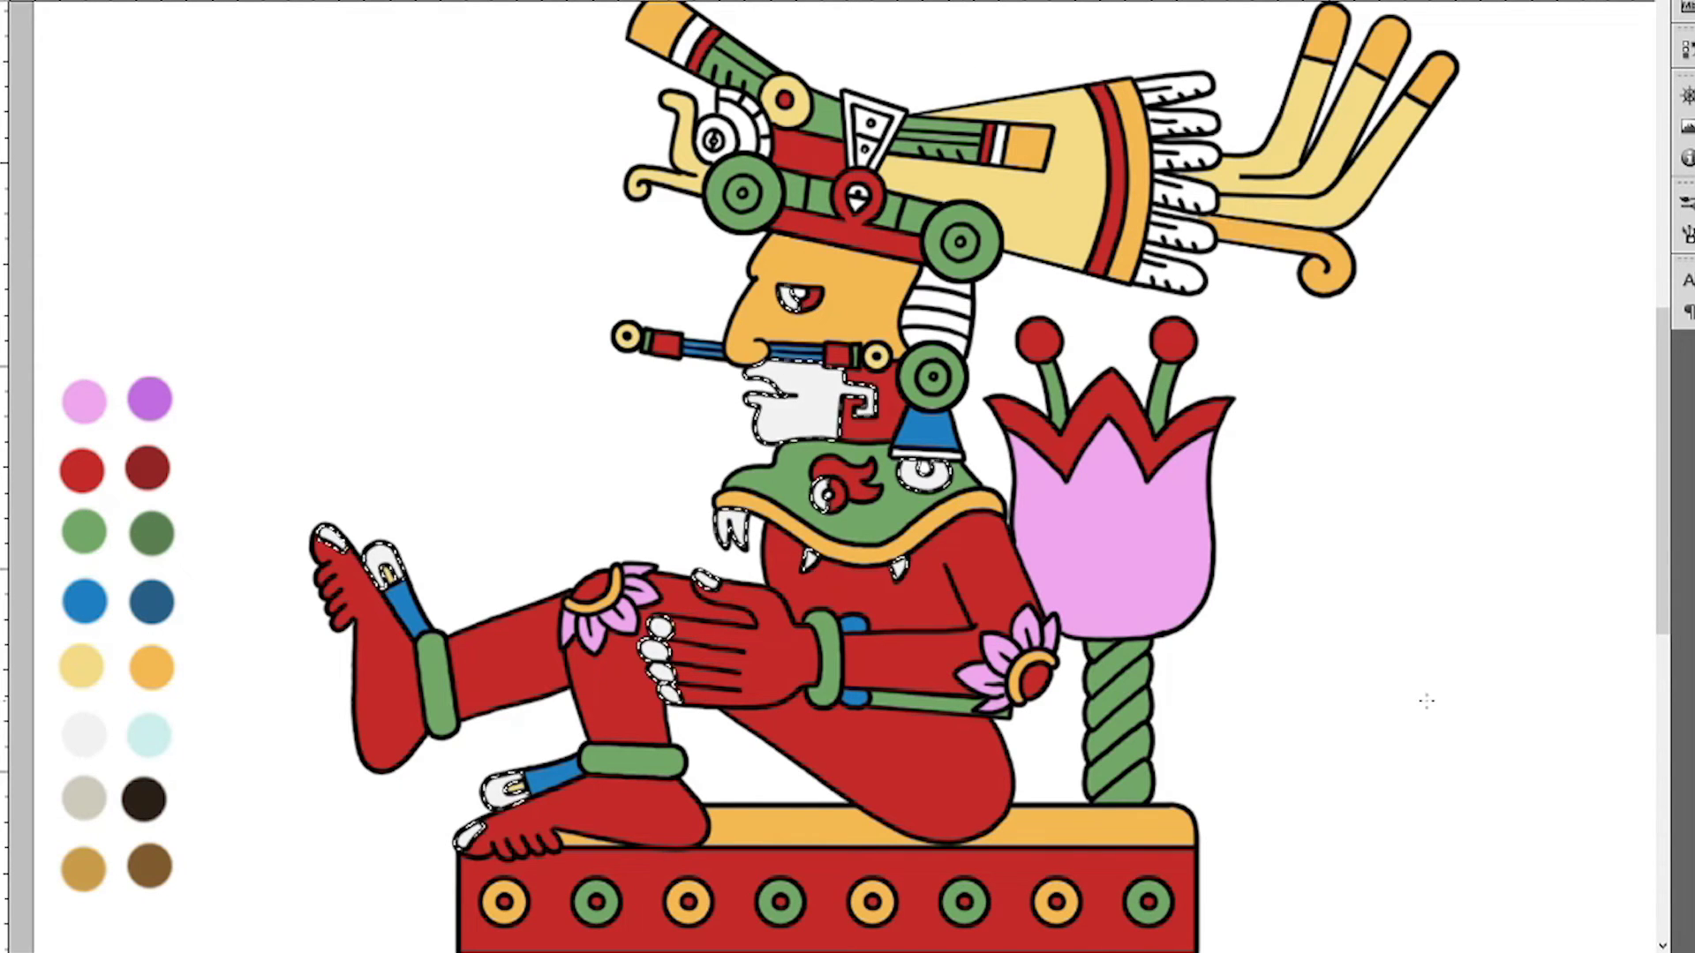
pyautogui.click(952, 341)
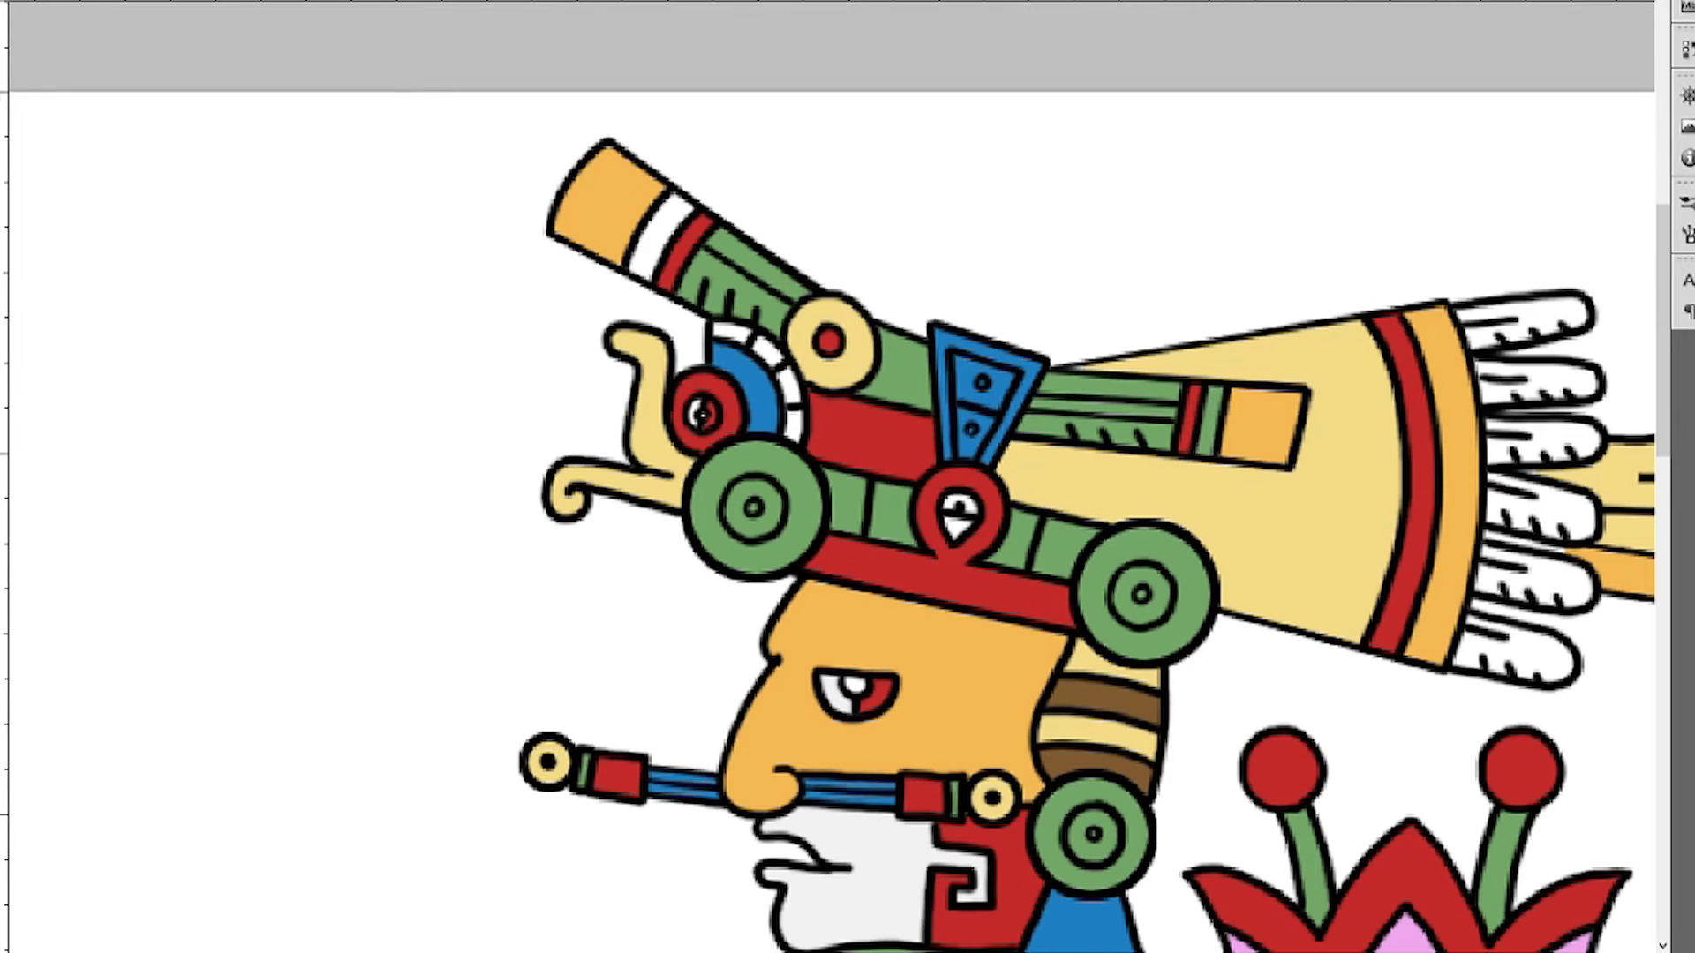
pyautogui.click(80, 218)
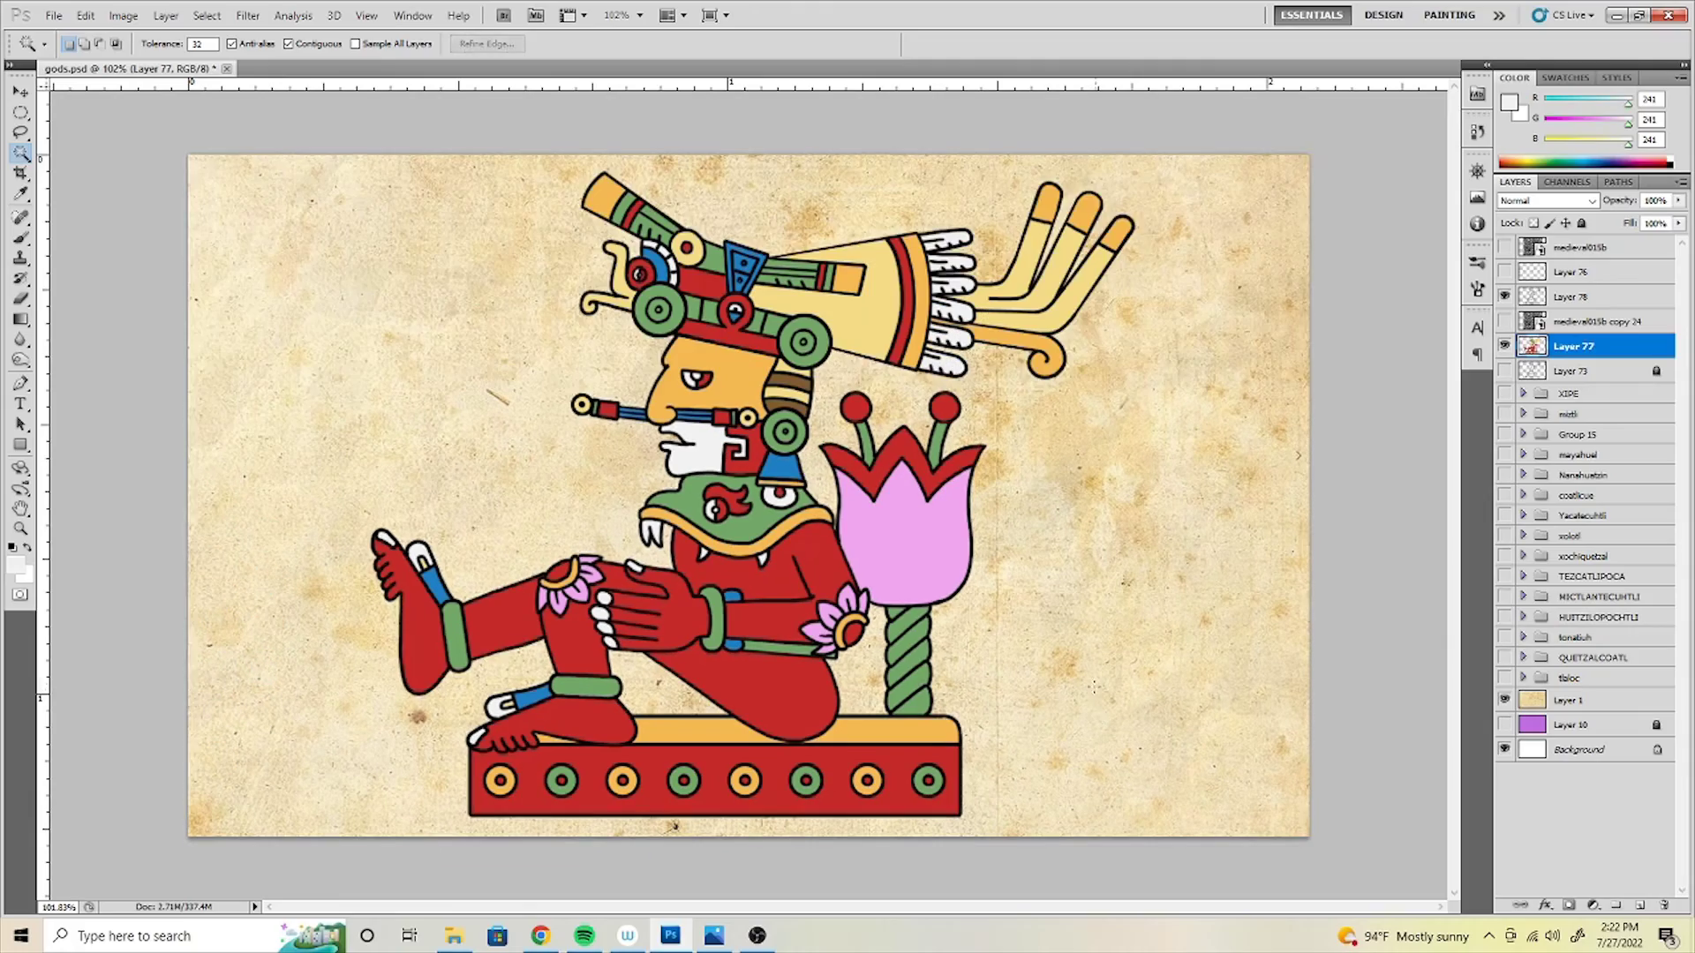
# Mask the medieval015b copy 24 texture layer to the figure's outline and collapse the XIPE group
pyautogui.keyDown('ctrl'); pyautogui.click(1532, 346); pyautogui.keyUp('ctrl')
pyautogui.click(1504, 322)
pyautogui.click(1598, 322)
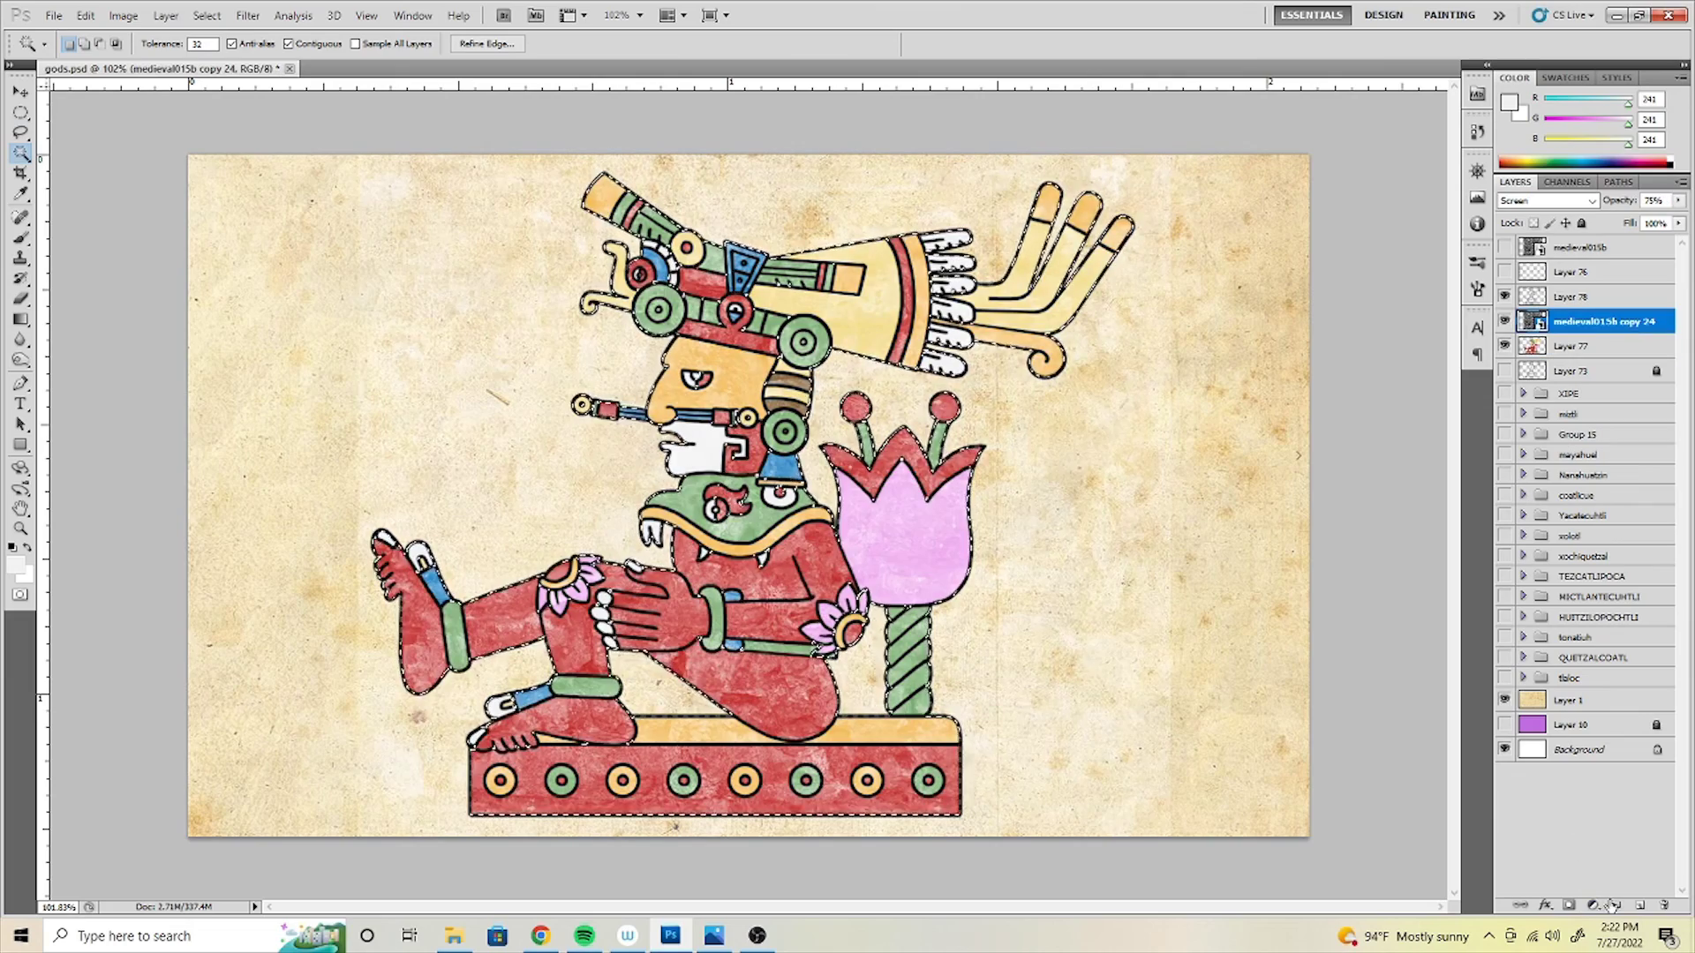
pyautogui.click(1570, 905)
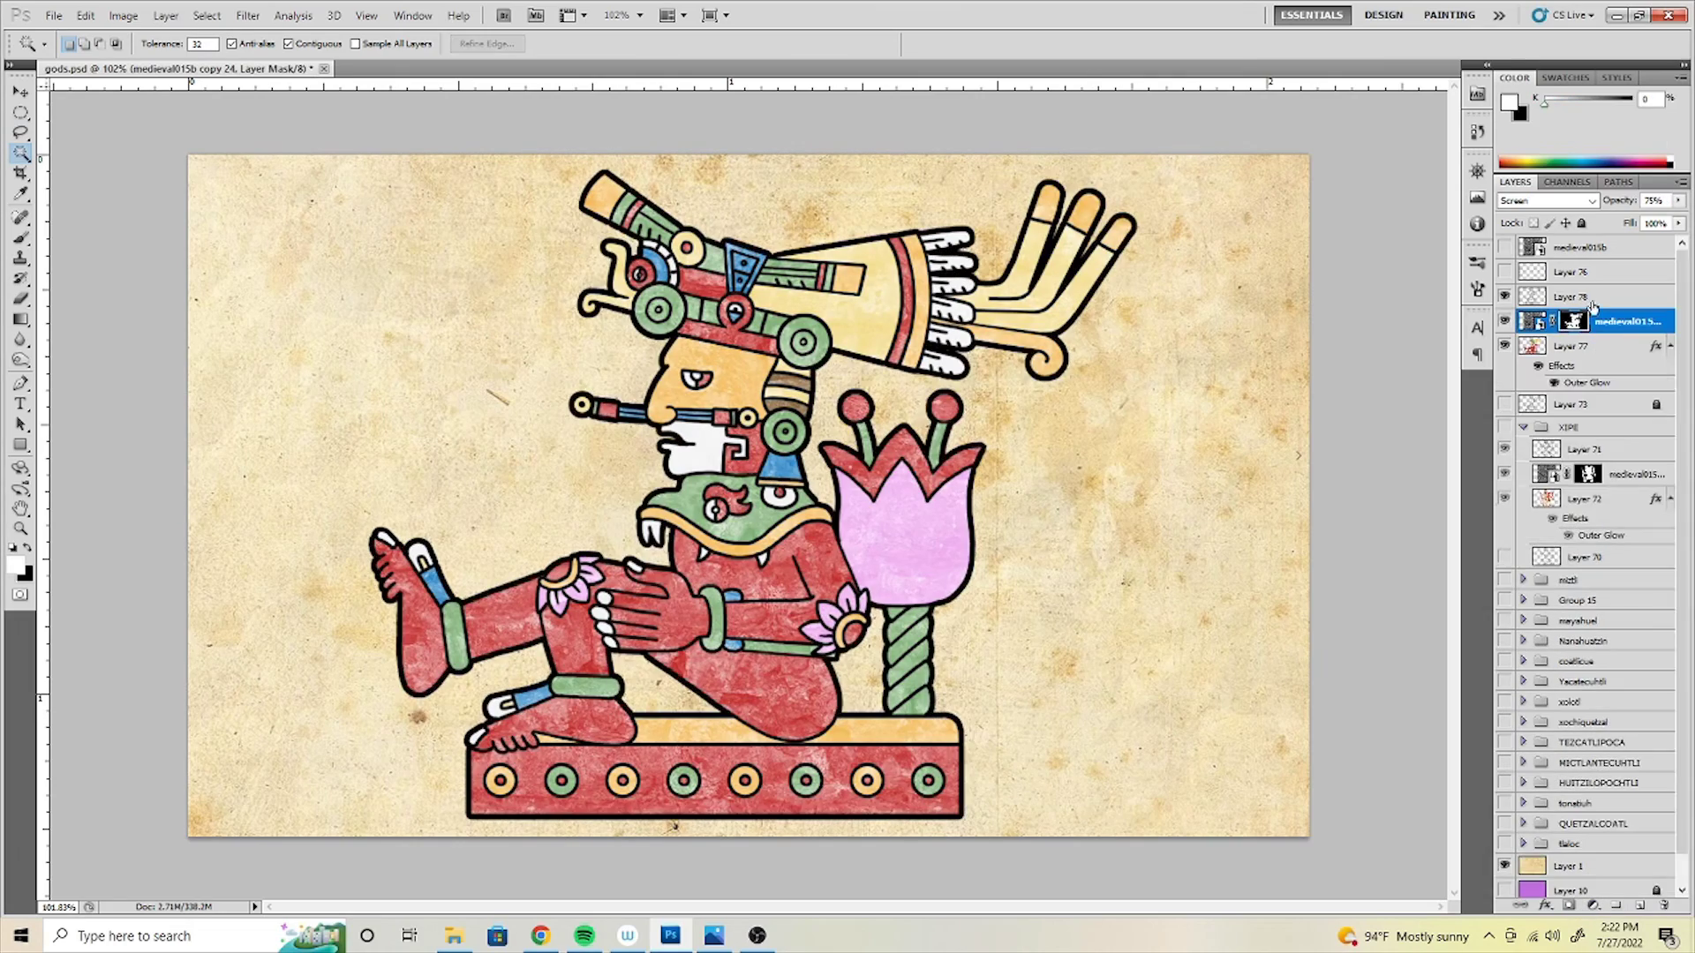
pyautogui.click(1524, 427)
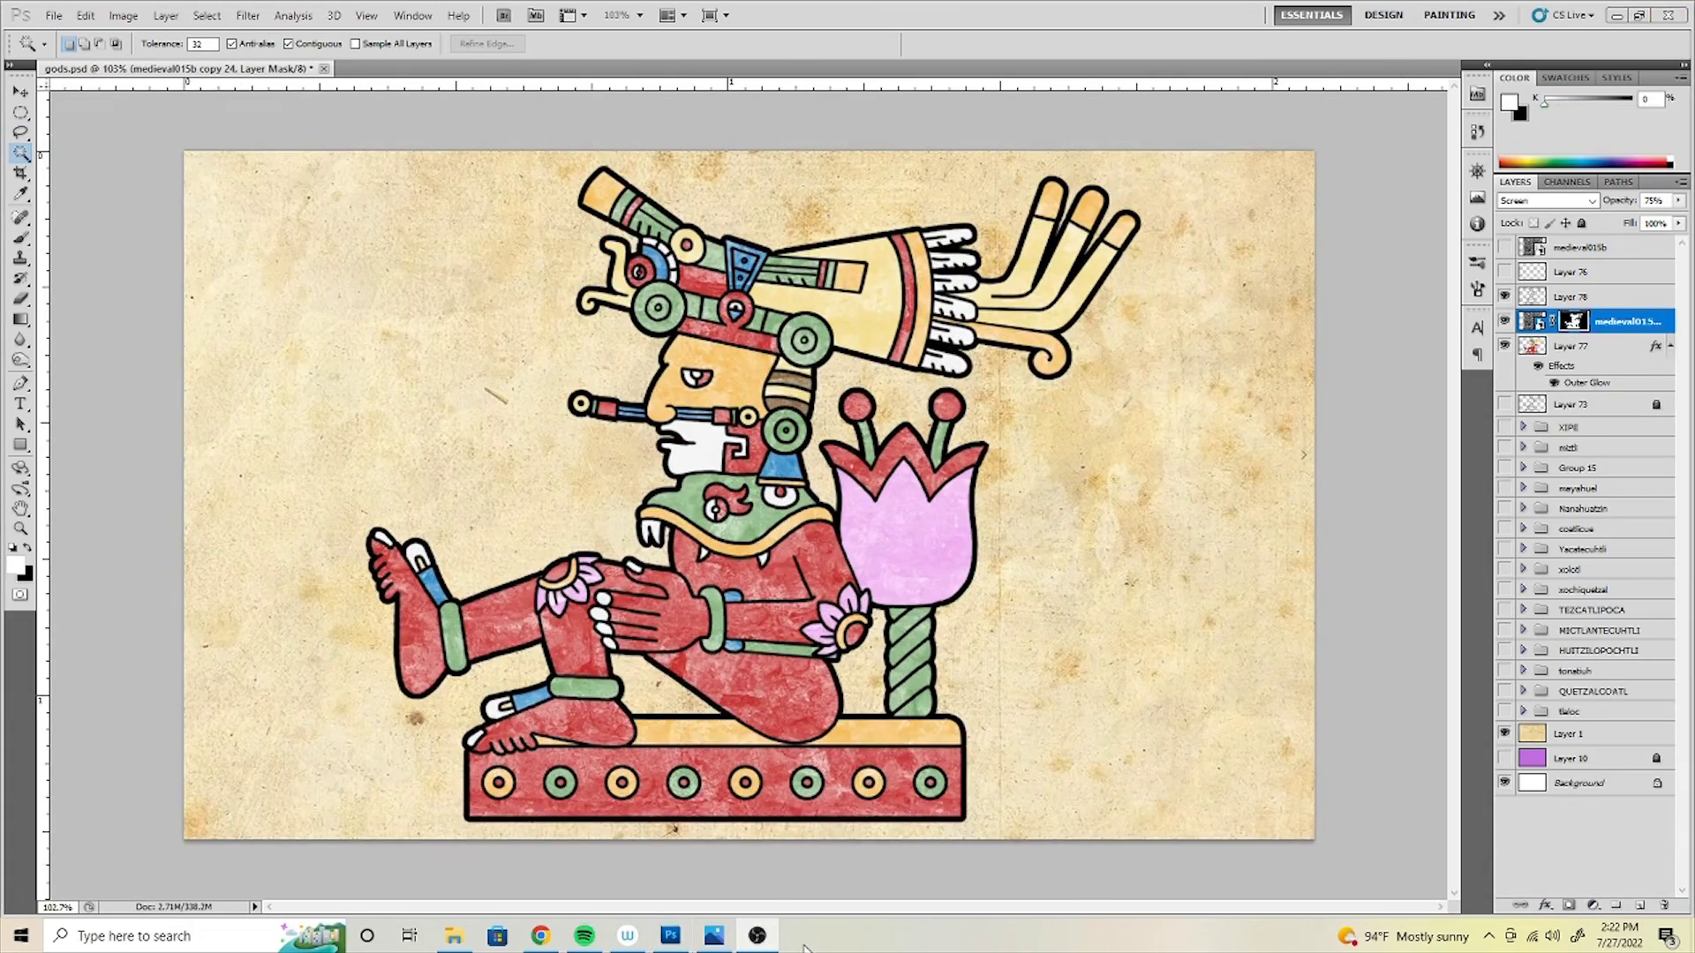